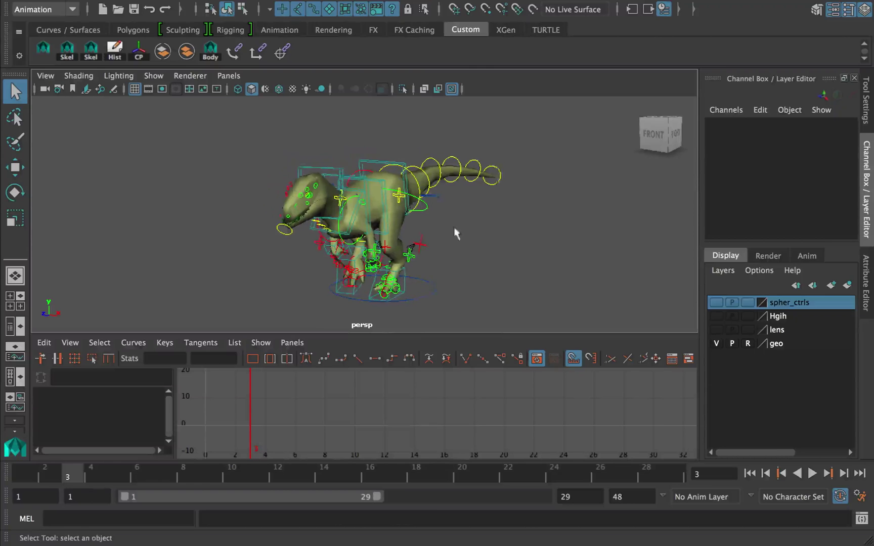
- Save the scene and accept the student version notice
{"action": "key", "text": "ctrl+s"}
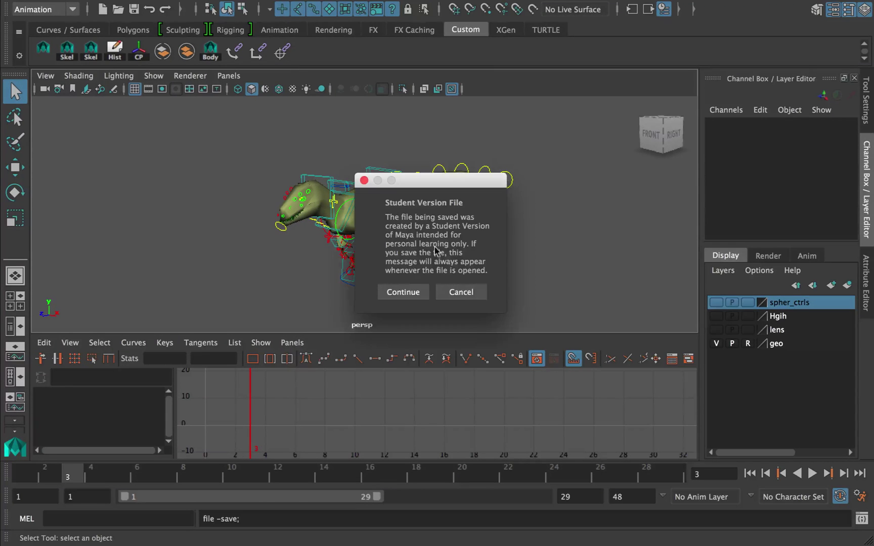
{"action": "left_click", "coordinate": [403, 292]}
- Create a polygon plane at the origin beneath the dinosaur
{"action": "right_click_drag", "start_coordinate": [452, 248], "coordinate": [446, 212], "text": "alt"}
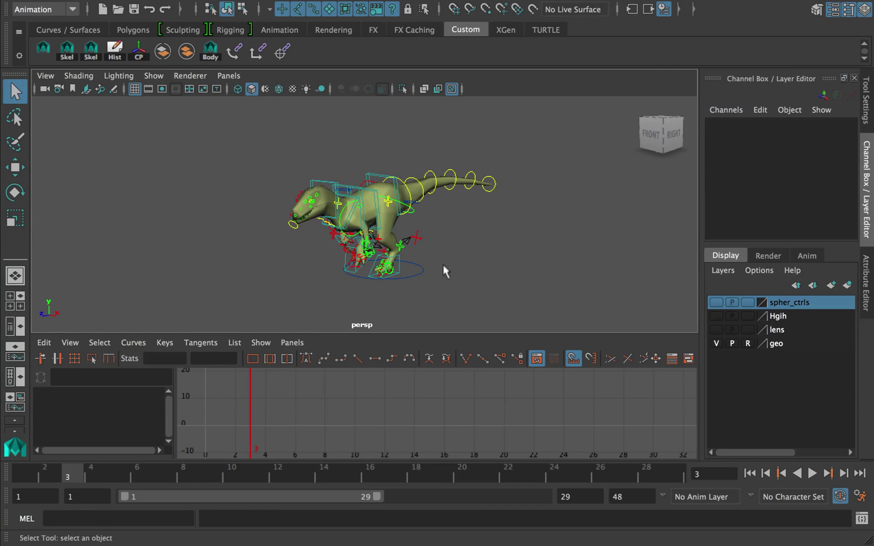
{"action": "right_click_drag", "start_coordinate": [443, 267], "coordinate": [445, 200], "text": "alt"}
{"action": "middle_click_drag", "start_coordinate": [426, 260], "coordinate": [433, 238], "text": "alt"}
{"action": "key", "text": "w"}
{"action": "left_click", "coordinate": [421, 240]}
{"action": "left_click_drag", "start_coordinate": [435, 240], "coordinate": [460, 267], "text": "alt"}
{"action": "right_click_drag", "start_coordinate": [461, 267], "coordinate": [465, 221], "text": "alt"}
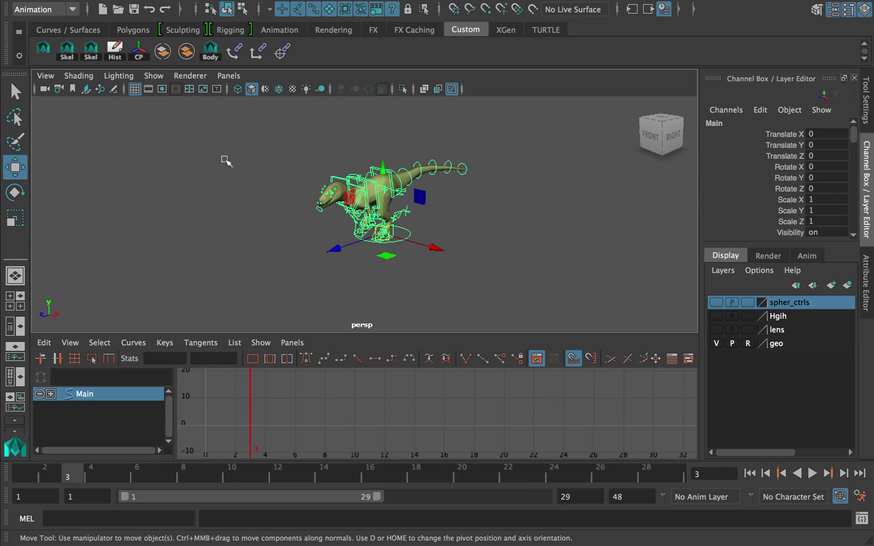
{"action": "left_click", "coordinate": [484, 187]}
{"action": "right_click", "coordinate": [458, 231], "text": "shift"}
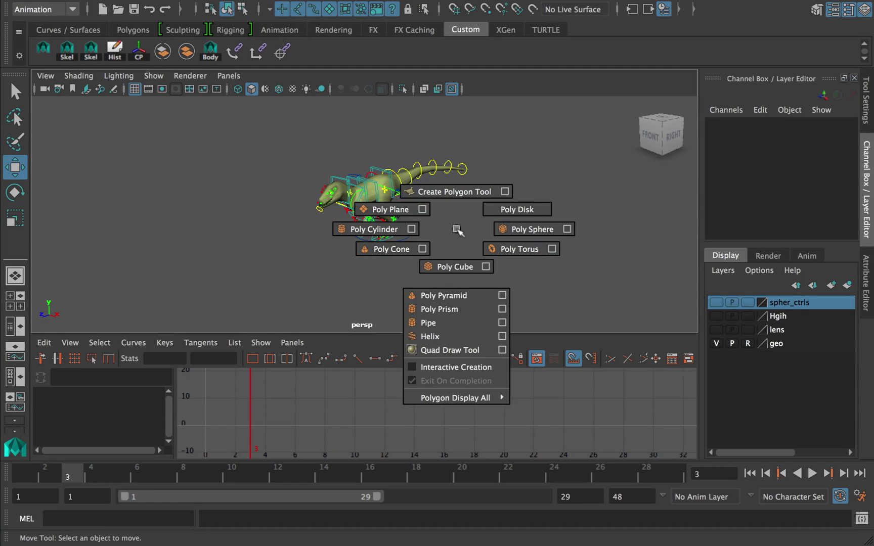
{"action": "right_click_drag", "start_coordinate": [400, 216], "coordinate": [402, 217], "text": "shift"}
- Scale the plane into a long ground of about 3125 in X and Y and about 9278 in Z
{"action": "key", "text": "e"}
{"action": "key", "text": "r"}
{"action": "left_click_drag", "start_coordinate": [385, 236], "coordinate": [566, 235]}
{"action": "left_click_drag", "start_coordinate": [339, 248], "coordinate": [247, 278]}
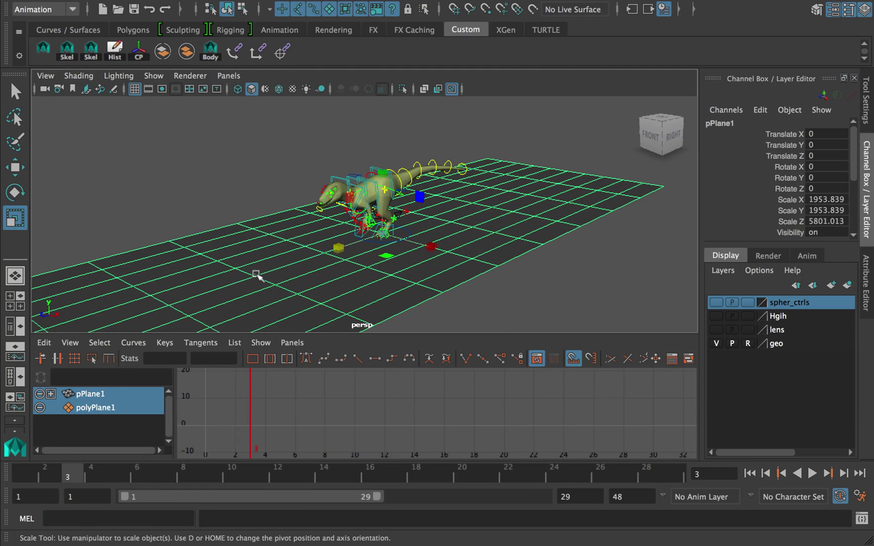
{"action": "key", "text": "alt+shift+d"}
{"action": "left_click_drag", "start_coordinate": [388, 234], "coordinate": [630, 240]}
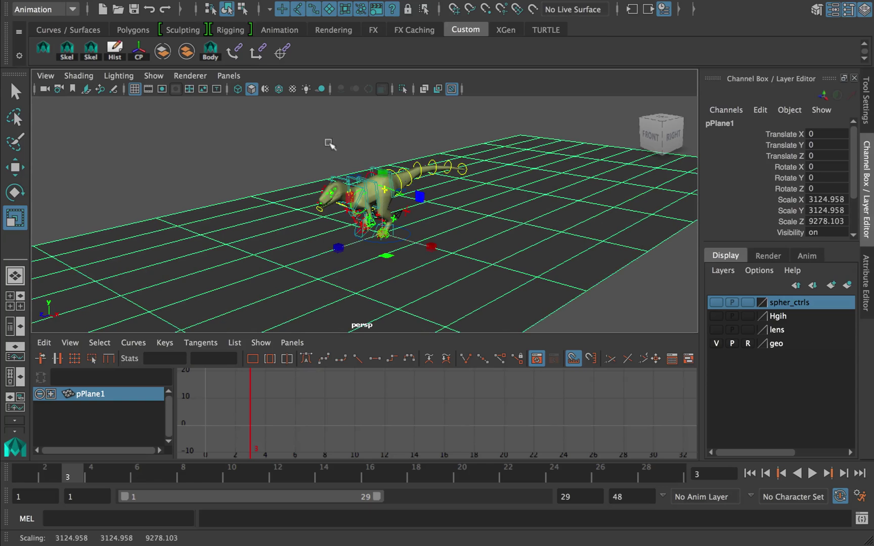
- Turn on wireframe on shaded display in the perspective view and deselect the plane
{"action": "left_click", "coordinate": [329, 145]}
{"action": "left_click_drag", "start_coordinate": [419, 208], "coordinate": [412, 201], "text": "alt"}
{"action": "left_click", "coordinate": [472, 230]}
{"action": "left_click_drag", "start_coordinate": [472, 230], "coordinate": [278, 117], "text": "alt"}
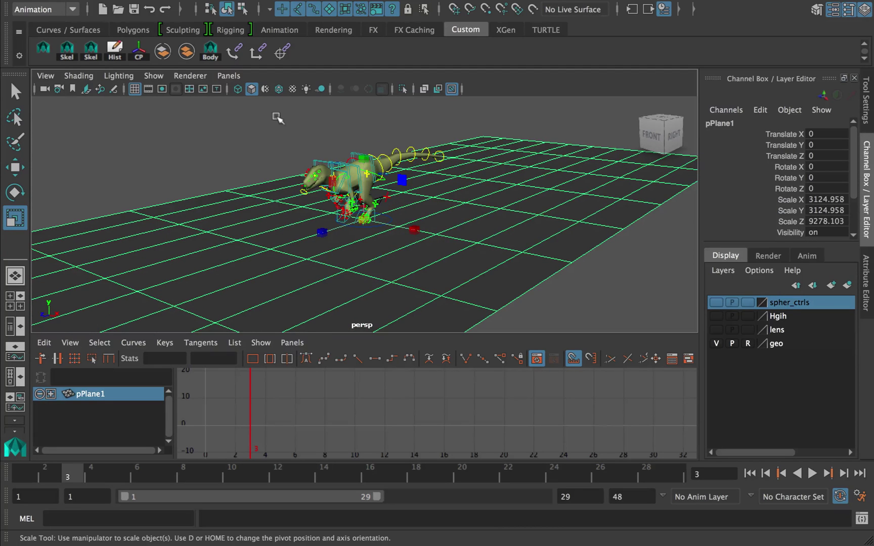
{"action": "left_click", "coordinate": [278, 91]}
{"action": "left_click", "coordinate": [262, 139]}
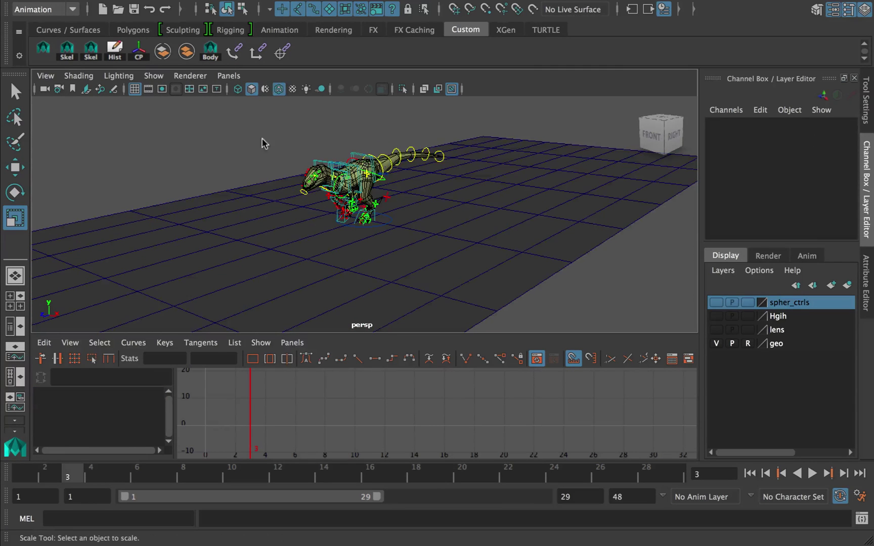
- Move the ground plane forward along Z to about 3837 so it stretches out ahead of the dinosaur
{"action": "left_click_drag", "start_coordinate": [399, 193], "coordinate": [293, 244], "text": "alt"}
{"action": "left_click", "coordinate": [416, 248]}
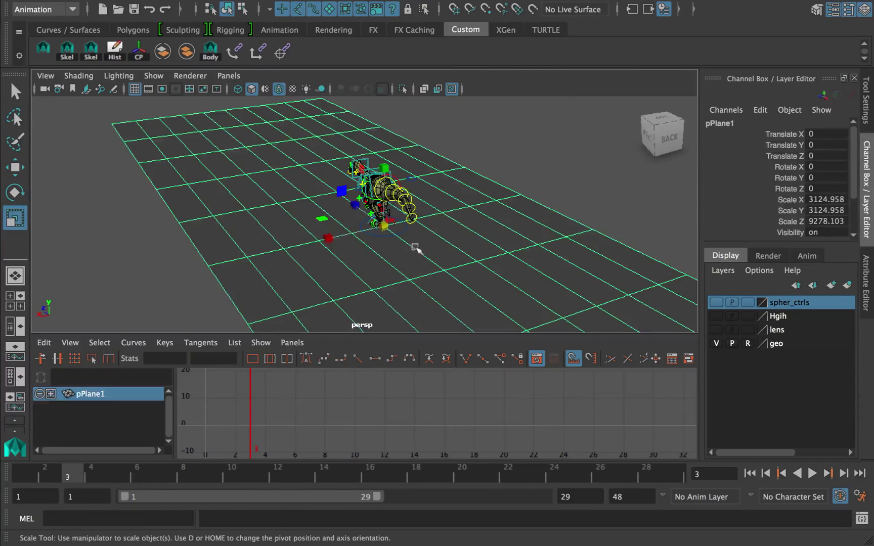
{"action": "key", "text": "w"}
{"action": "left_click_drag", "start_coordinate": [354, 205], "coordinate": [240, 118]}
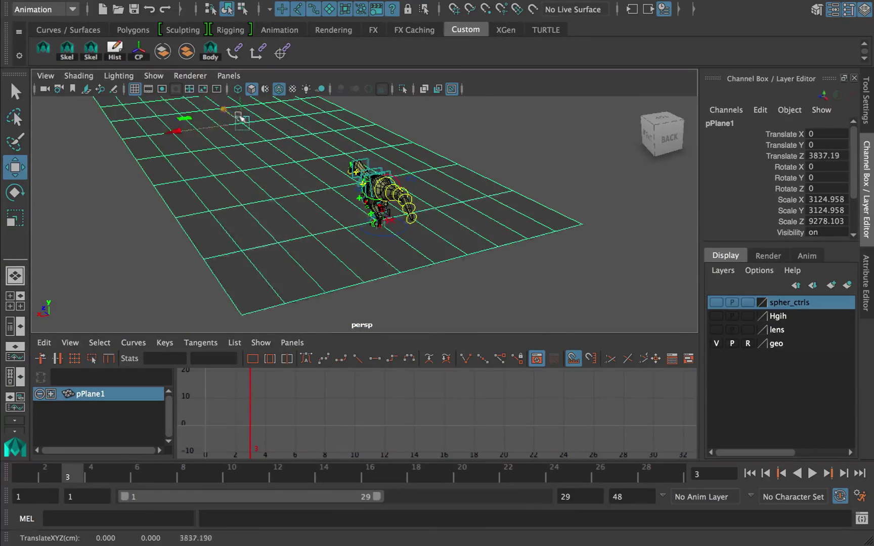
- Scale the ground plane up uniformly to about 5148 in X and Y and about 15284 in Z
{"action": "middle_click_drag", "start_coordinate": [242, 121], "coordinate": [351, 187], "text": "alt"}
{"action": "left_click_drag", "start_coordinate": [351, 187], "coordinate": [345, 195], "text": "alt"}
{"action": "right_click_drag", "start_coordinate": [346, 194], "coordinate": [362, 230], "text": "alt"}
{"action": "left_click_drag", "start_coordinate": [363, 231], "coordinate": [344, 222], "text": "alt"}
{"action": "key", "text": "e"}
{"action": "key", "text": "r"}
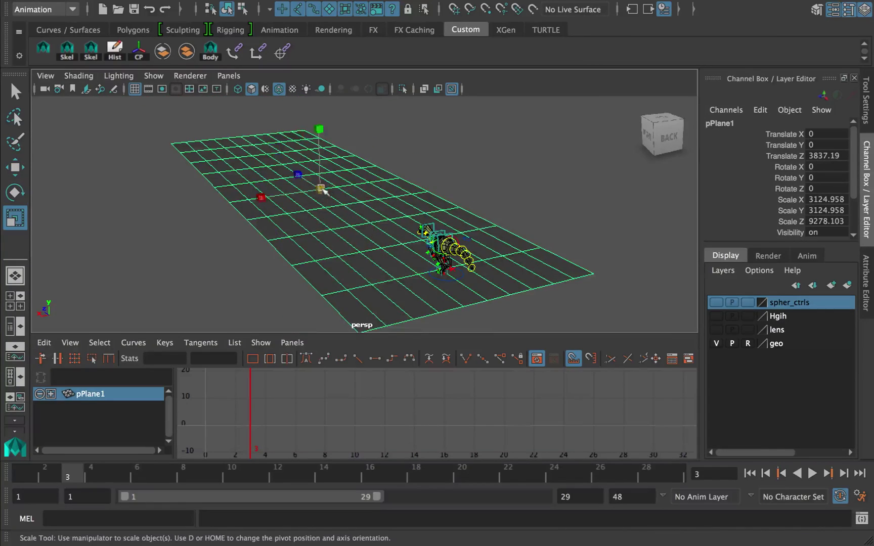
{"action": "left_click_drag", "start_coordinate": [321, 189], "coordinate": [484, 277]}
{"action": "key", "text": "w"}
- Add the ground plane to a new display layer and set that layer to reference
{"action": "left_click_drag", "start_coordinate": [512, 194], "coordinate": [527, 189], "text": "alt"}
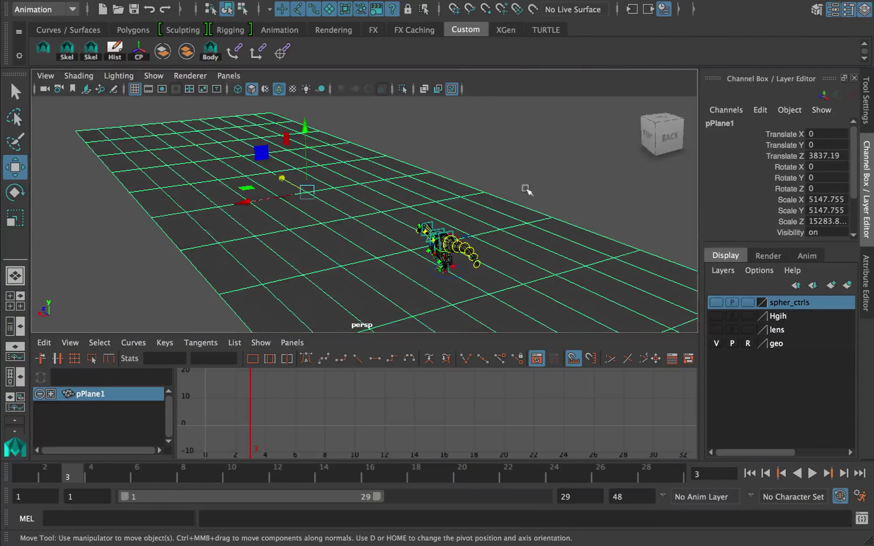
{"action": "middle_click_drag", "start_coordinate": [527, 189], "coordinate": [501, 179], "text": "alt"}
{"action": "left_click", "coordinate": [847, 286]}
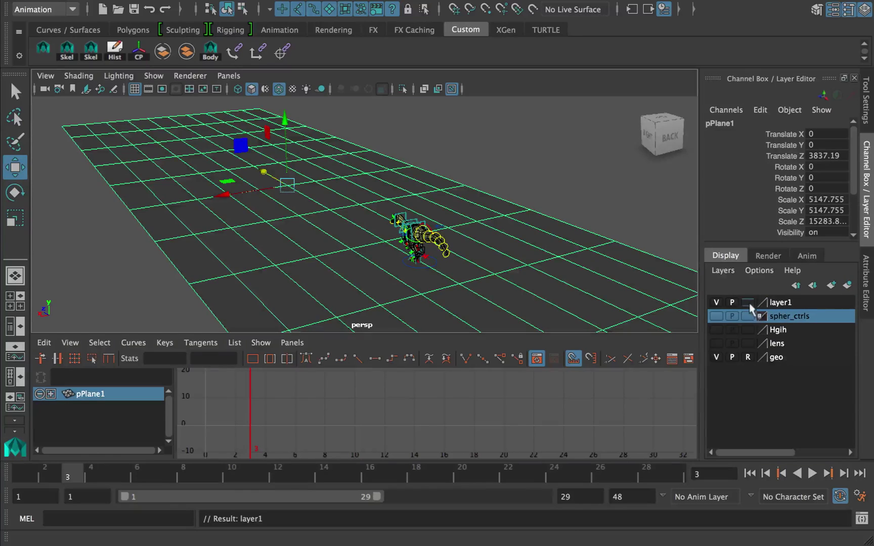
{"action": "left_click", "coordinate": [749, 303]}
{"action": "left_click", "coordinate": [749, 304]}
{"action": "left_click", "coordinate": [539, 189]}
- Select the dinosaur's Main control, return to frame 1 and set the playback end time to 300
{"action": "right_click_drag", "start_coordinate": [416, 252], "coordinate": [438, 264], "text": "alt"}
{"action": "scroll", "coordinate": [437, 263], "scroll_direction": "up", "scroll_amount": 3}
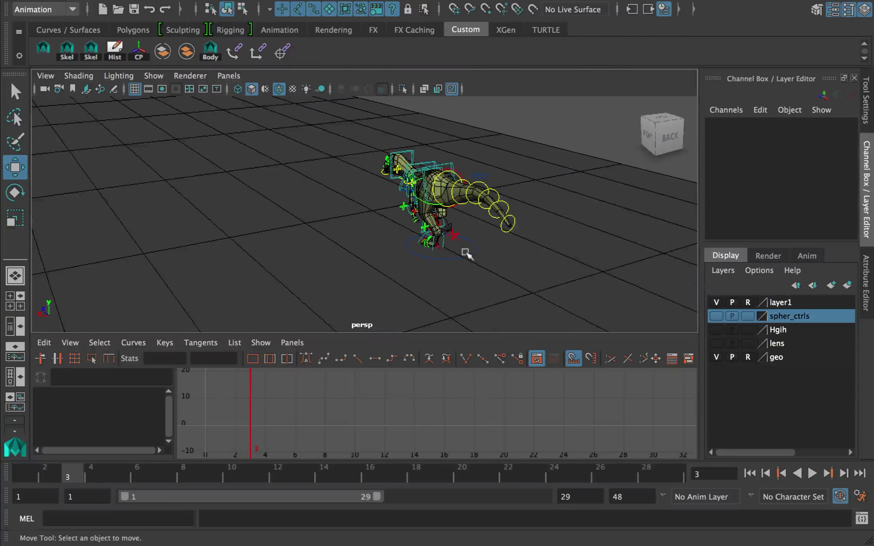
{"action": "left_click", "coordinate": [468, 255]}
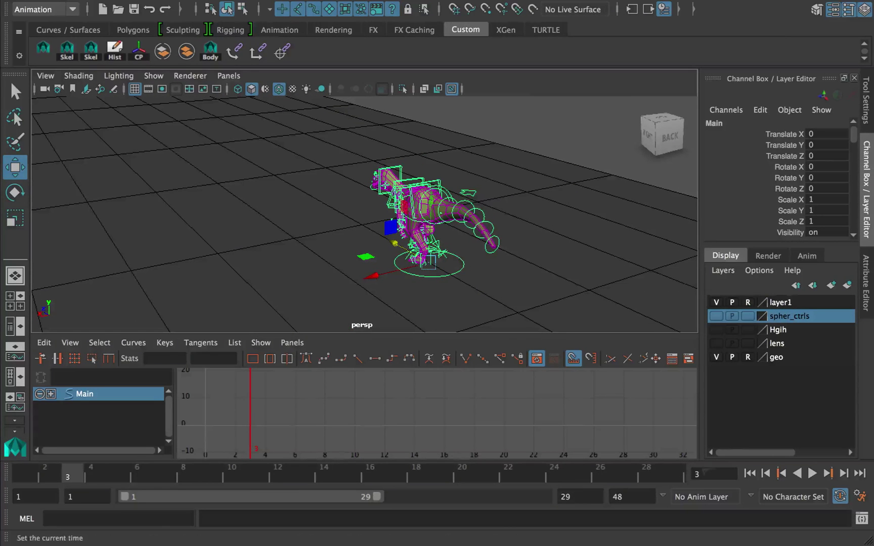
{"action": "left_click", "coordinate": [749, 473]}
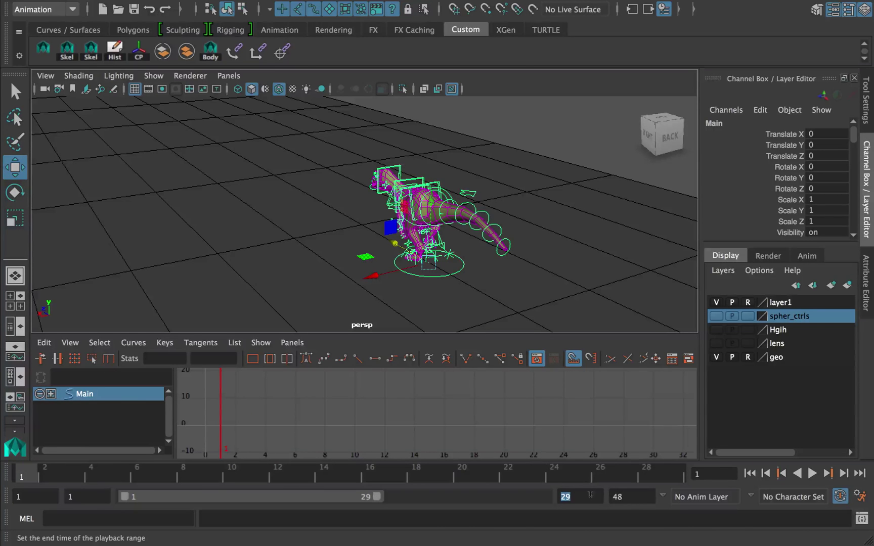
{"action": "type", "text": "300"}
{"action": "key", "text": "Return"}
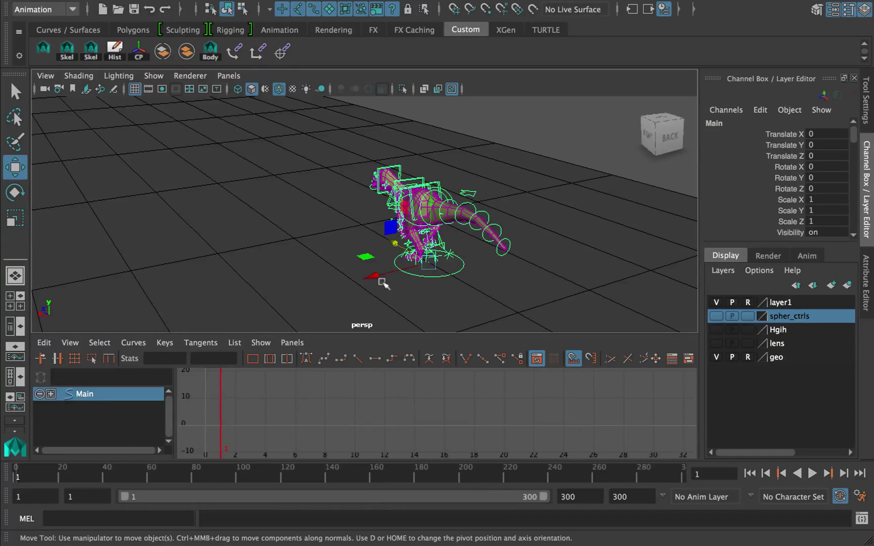
- Play the animation past the last keyframe, stop it and examine the dinosaur from its right side
{"action": "key", "text": "alt+v"}
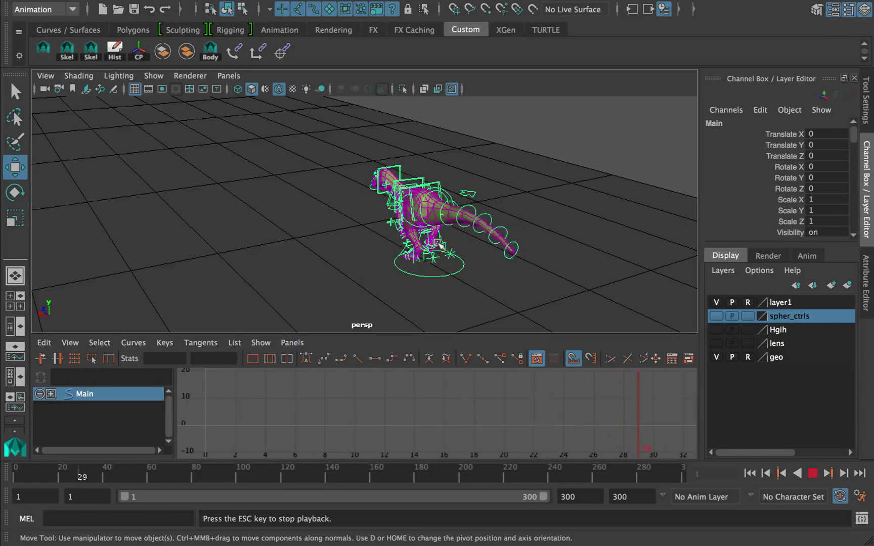
{"action": "key", "text": "Escape"}
{"action": "left_click_drag", "start_coordinate": [455, 232], "coordinate": [493, 200], "text": "alt"}
{"action": "right_click_drag", "start_coordinate": [493, 200], "coordinate": [525, 145], "text": "alt"}
{"action": "left_click", "coordinate": [525, 144]}
{"action": "middle_click_drag", "start_coordinate": [524, 144], "coordinate": [430, 136], "text": "alt"}
{"action": "right_click_drag", "start_coordinate": [431, 136], "coordinate": [432, 252], "text": "alt"}
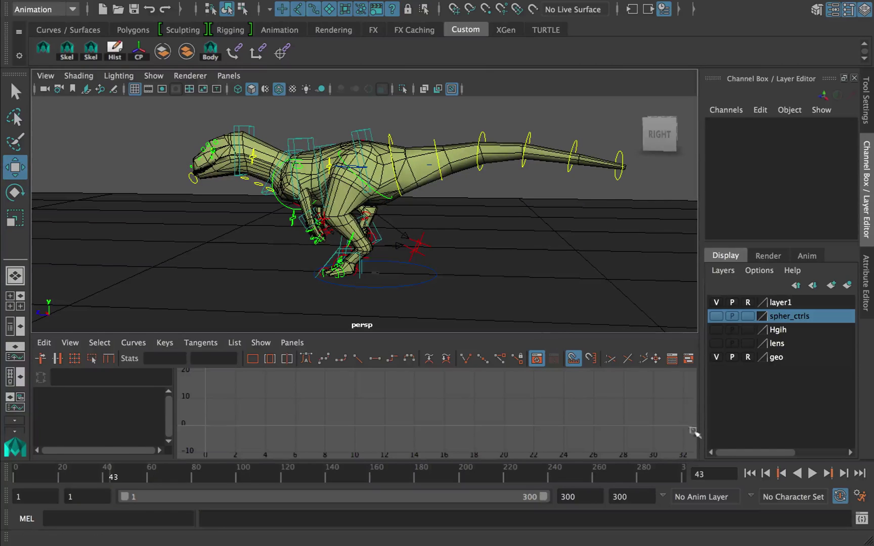
- Make Dino_01 the current character set and enlarge the Graph Editor area
{"action": "left_click", "coordinate": [752, 499]}
{"action": "left_click", "coordinate": [767, 479]}
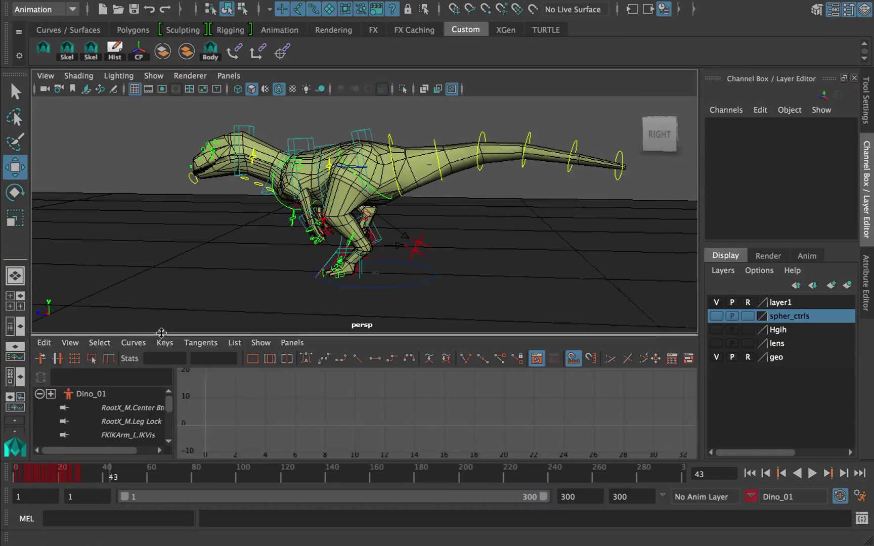
{"action": "left_click_drag", "start_coordinate": [159, 334], "coordinate": [159, 282]}
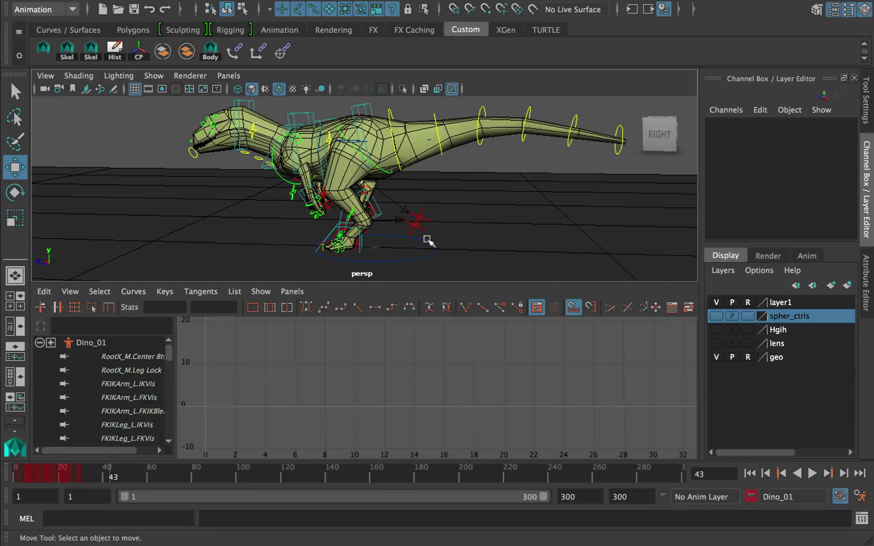
- Set the pre-infinity and post-infinity of all Dino_01 animation curves to Cycle
{"action": "left_click", "coordinate": [83, 345]}
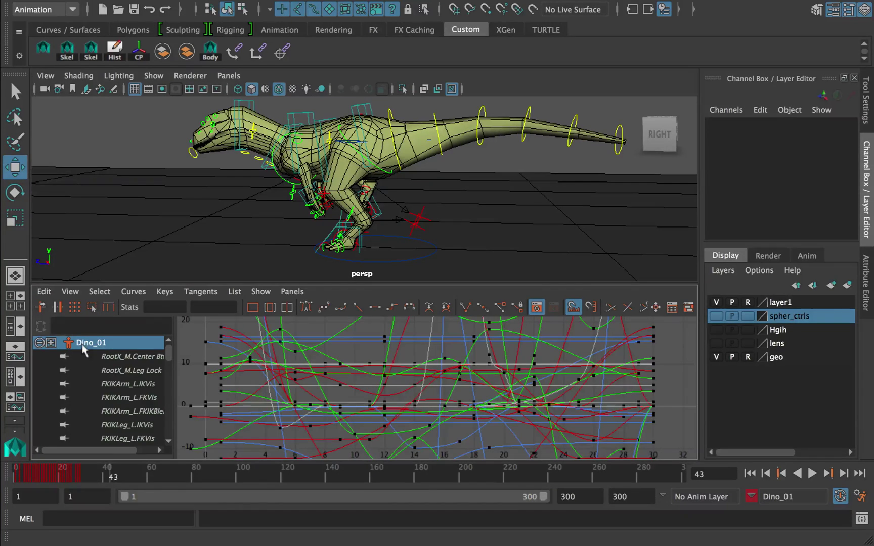
{"action": "key", "text": "f"}
{"action": "scroll", "coordinate": [653, 377], "scroll_direction": "down", "scroll_amount": 4}
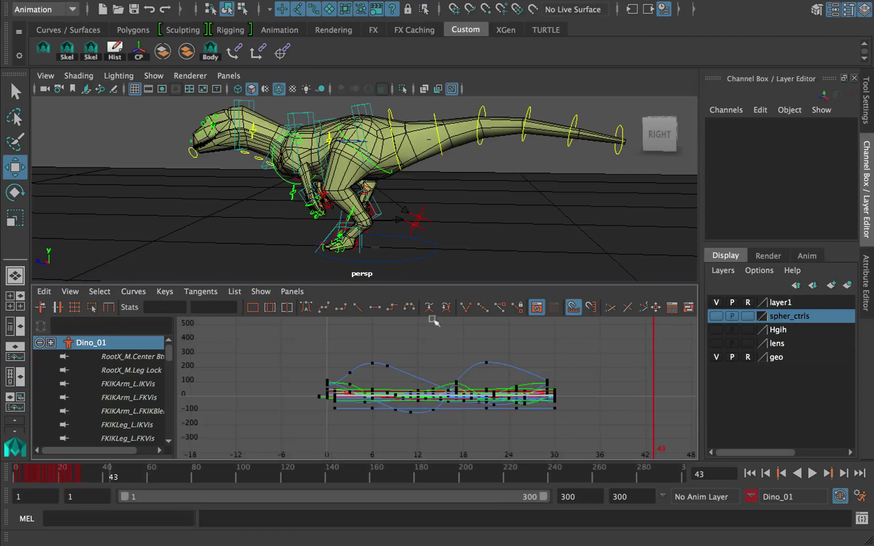
{"action": "left_click", "coordinate": [133, 294]}
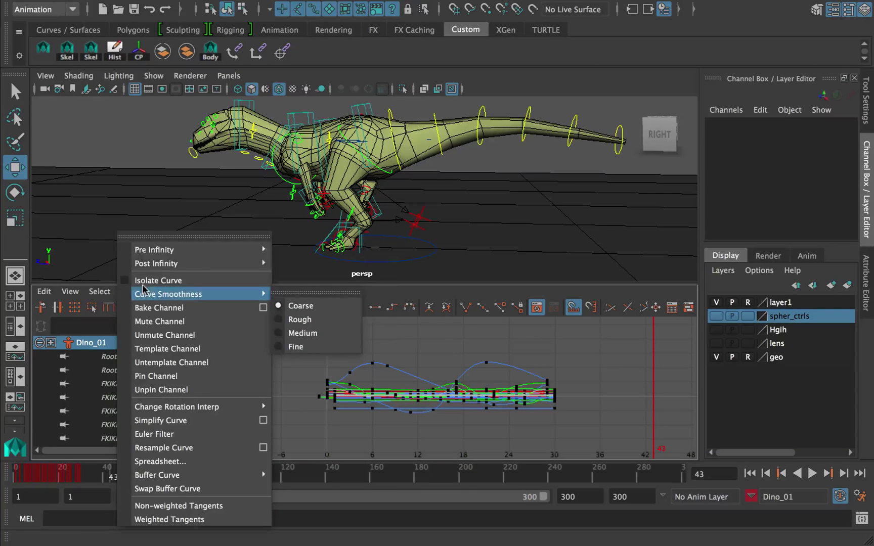
{"action": "mouse_move", "coordinate": [232, 249]}
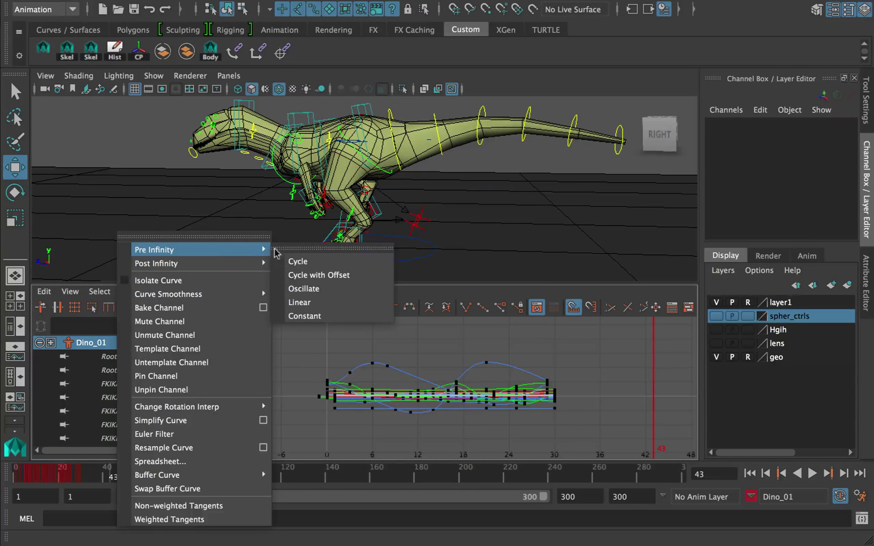
{"action": "left_click", "coordinate": [311, 267]}
{"action": "left_click", "coordinate": [133, 291]}
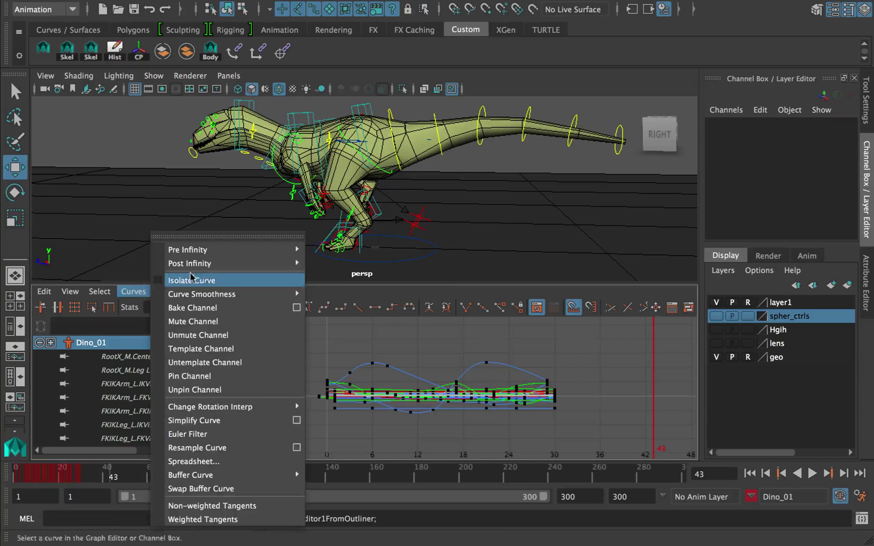
{"action": "left_click", "coordinate": [330, 275]}
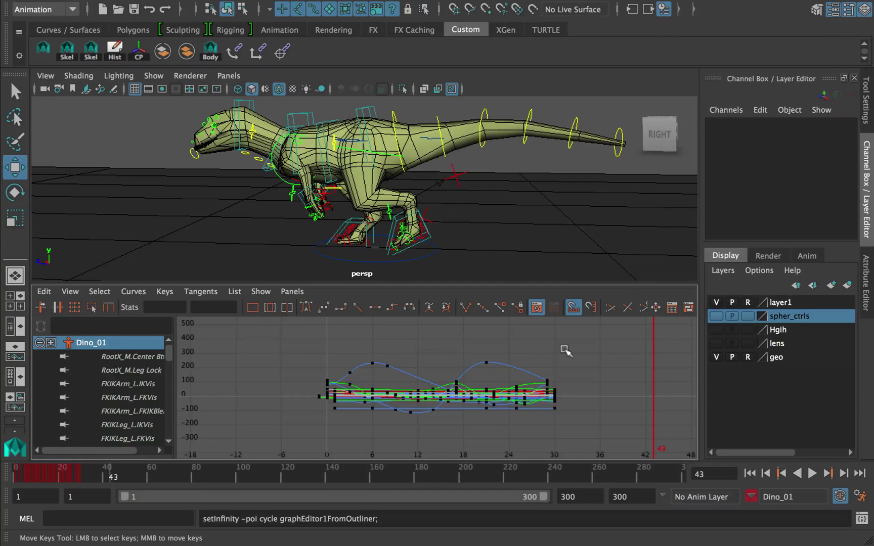
- Scrub the timeline beyond the last keys to frame 51 to check the repeating run cycle
{"action": "left_click_drag", "start_coordinate": [318, 432], "coordinate": [281, 437]}
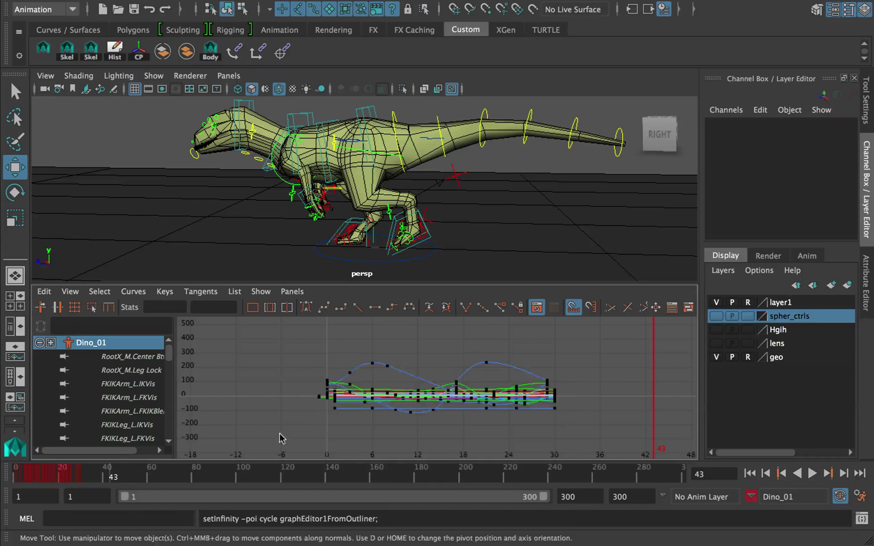
{"action": "left_click", "coordinate": [290, 359]}
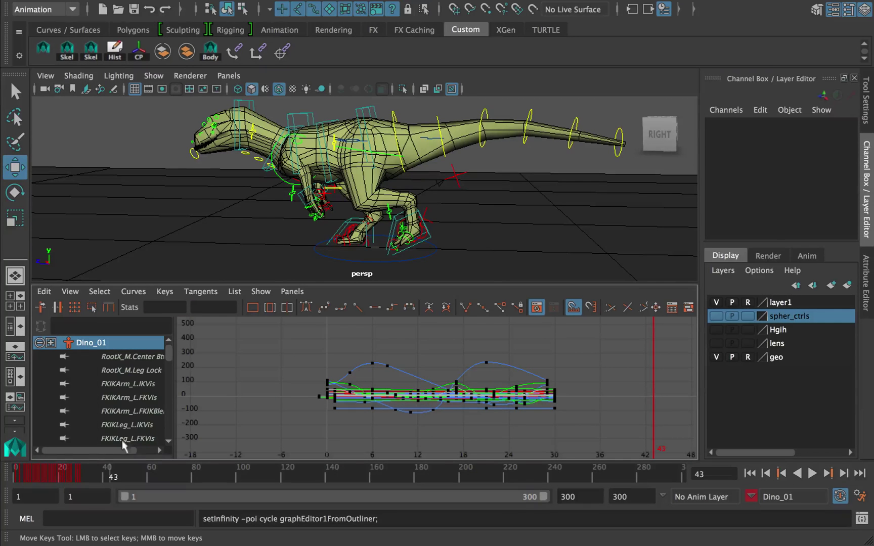
{"action": "left_click_drag", "start_coordinate": [83, 475], "coordinate": [131, 476]}
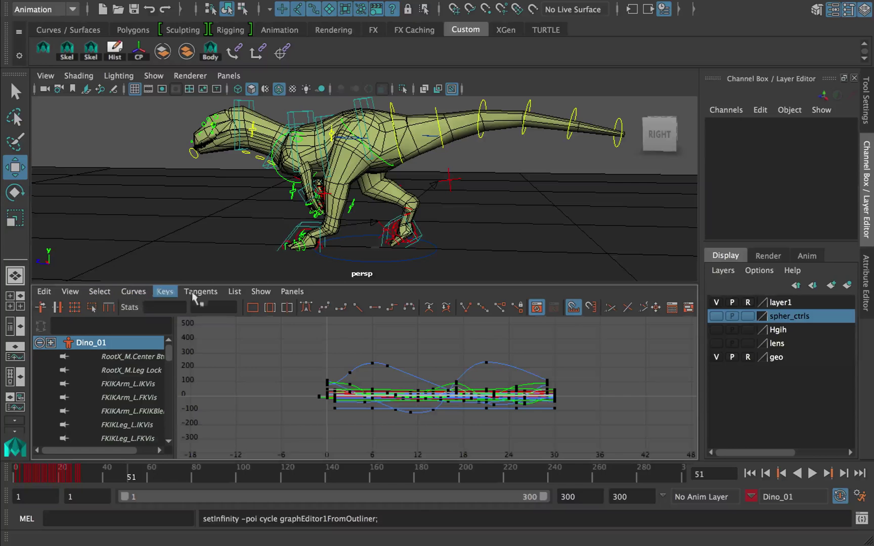
{"action": "left_click", "coordinate": [256, 292]}
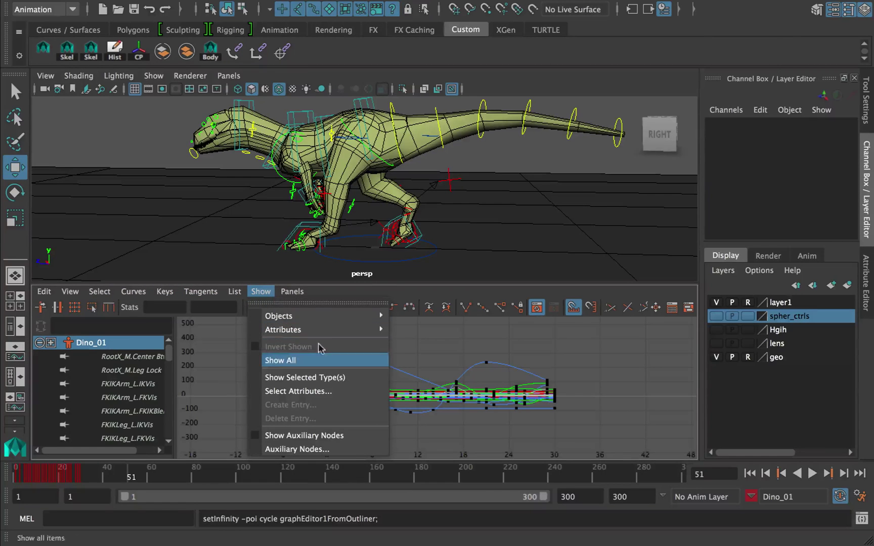
{"action": "mouse_move", "coordinate": [141, 293]}
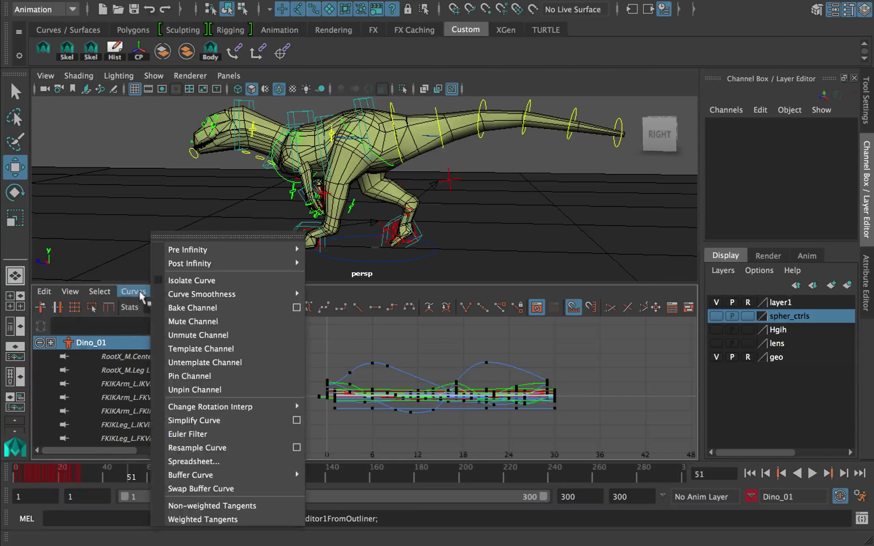
{"action": "mouse_move", "coordinate": [205, 290]}
{"action": "mouse_move", "coordinate": [223, 253]}
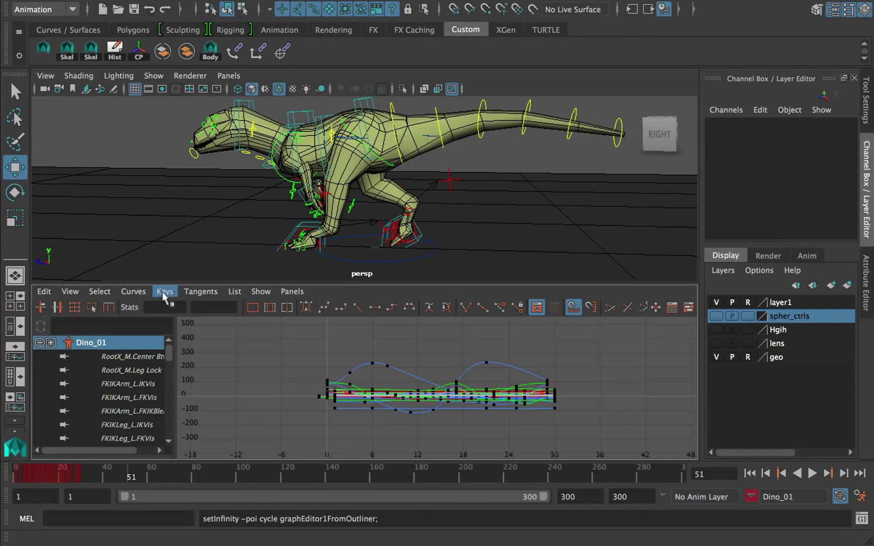
{"action": "left_click", "coordinate": [121, 292]}
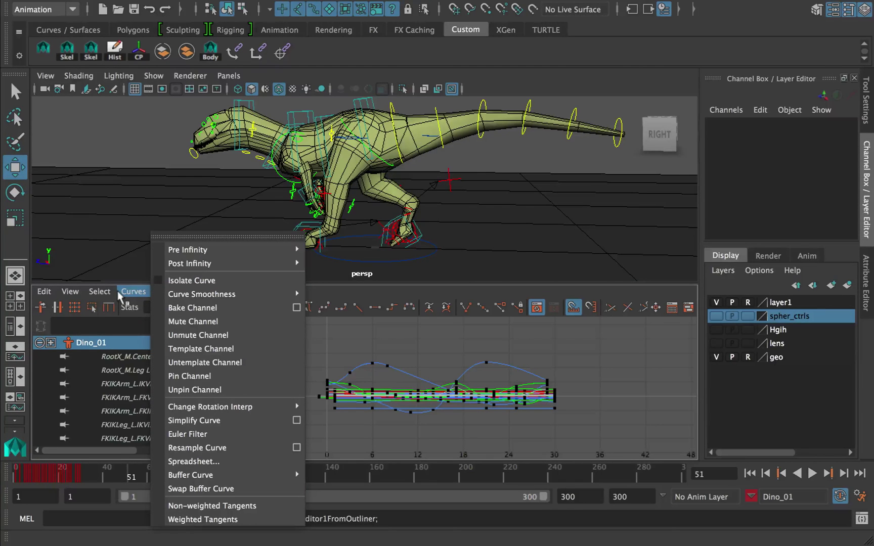
{"action": "left_click", "coordinate": [118, 292]}
{"action": "left_click", "coordinate": [262, 293]}
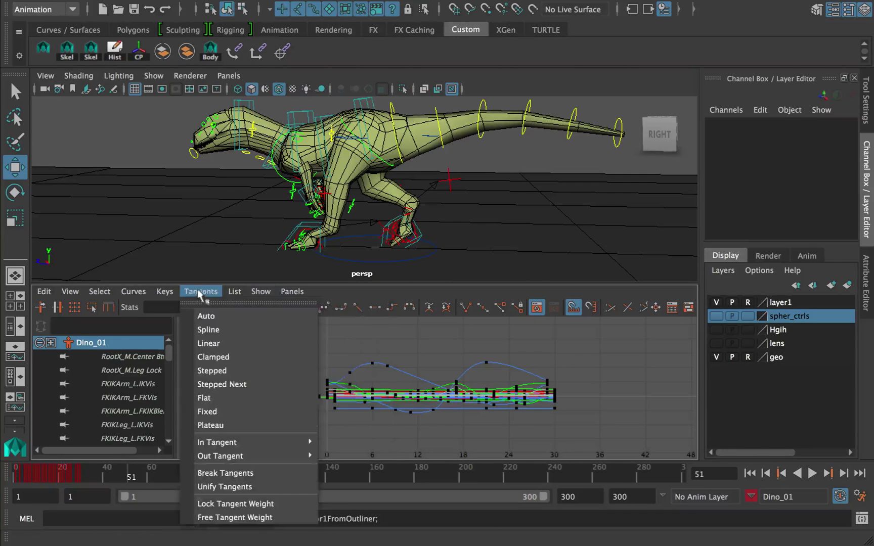
- Display the infinity portions of the Dino_01 curves in the Graph Editor and inspect the repetition beyond the last keys
{"action": "mouse_move", "coordinate": [124, 289]}
{"action": "mouse_move", "coordinate": [70, 292]}
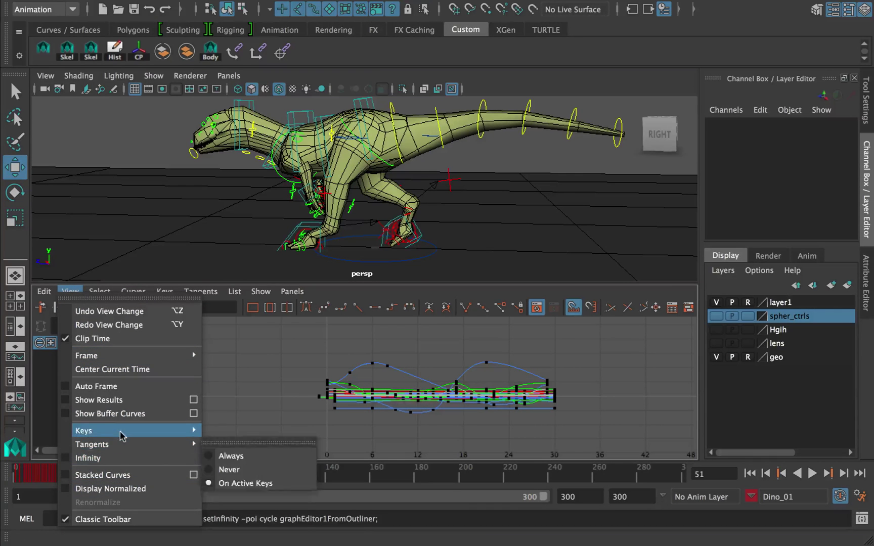
{"action": "left_click", "coordinate": [121, 457]}
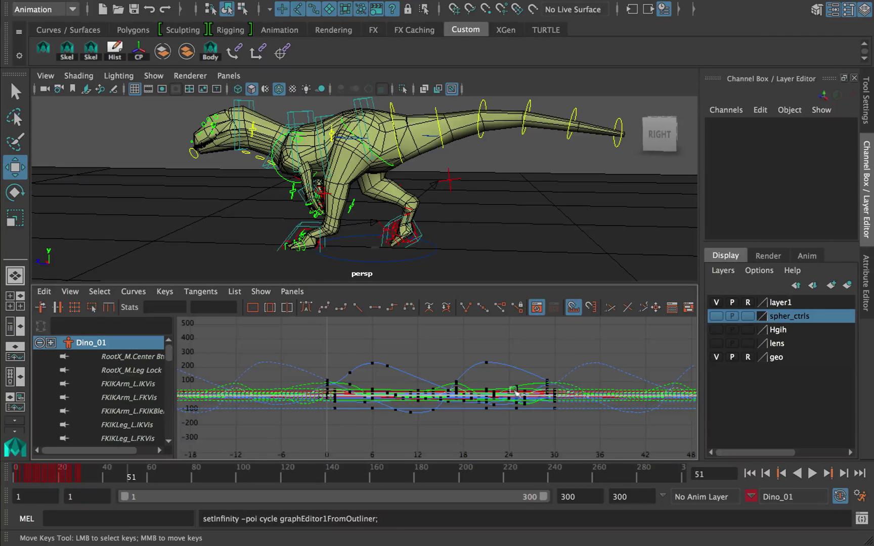
{"action": "middle_click_drag", "start_coordinate": [533, 381], "coordinate": [331, 382], "text": "alt"}
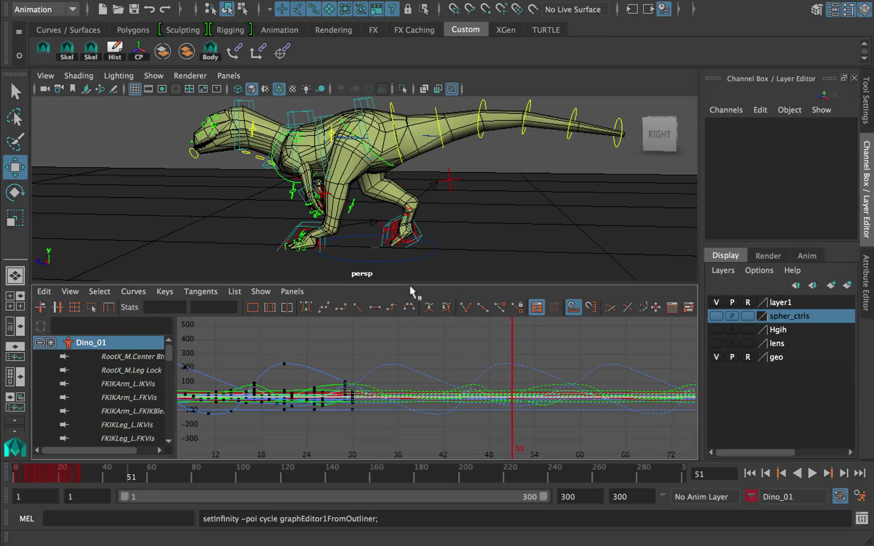
- Switch from the Graph Editor to a maximized perspective view showing the whole dinosaur and the ground around it
{"action": "left_click_drag", "start_coordinate": [411, 288], "coordinate": [412, 350]}
{"action": "key", "text": "space"}
{"action": "right_click_drag", "start_coordinate": [442, 261], "coordinate": [385, 253], "text": "alt"}
{"action": "left_click_drag", "start_coordinate": [414, 273], "coordinate": [384, 308], "text": "alt"}
{"action": "middle_click_drag", "start_coordinate": [385, 309], "coordinate": [433, 282], "text": "alt"}
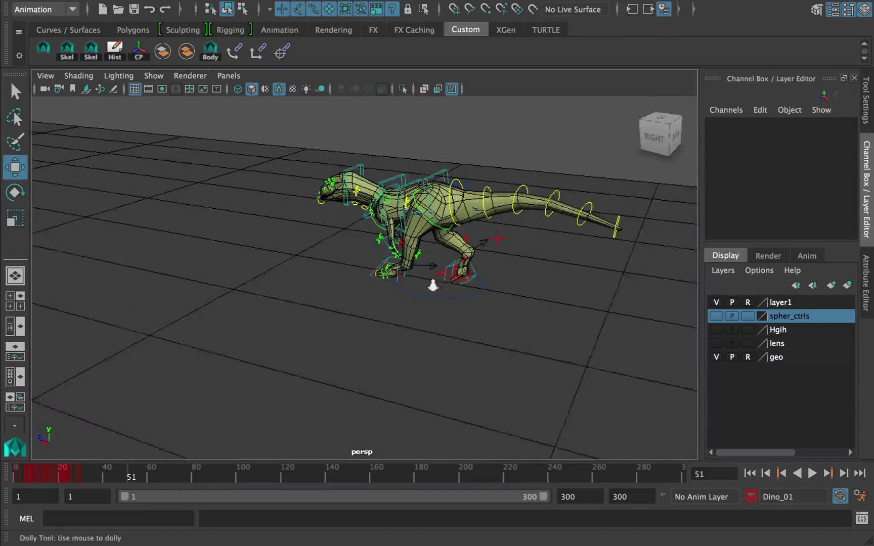
{"action": "right_click_drag", "start_coordinate": [433, 283], "coordinate": [417, 287], "text": "alt"}
{"action": "left_click", "coordinate": [418, 298]}
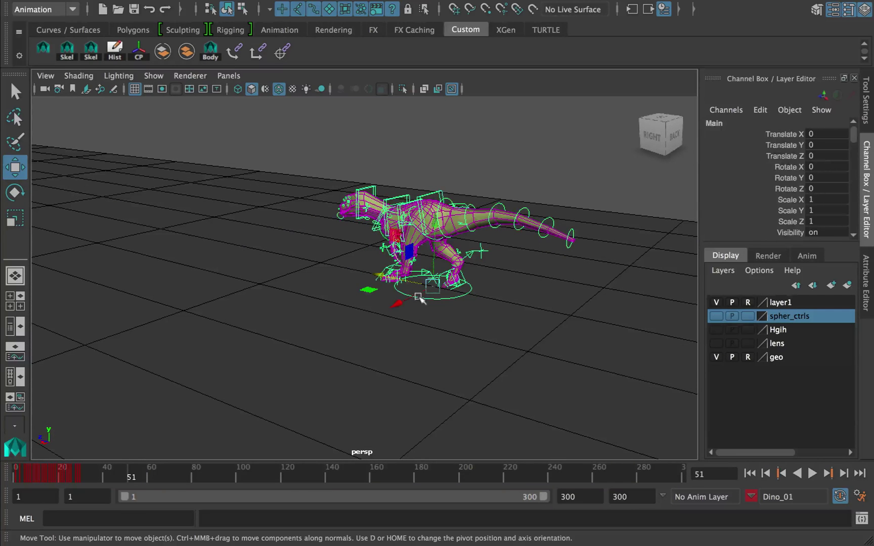
{"action": "left_click", "coordinate": [425, 164]}
{"action": "middle_click_drag", "start_coordinate": [425, 228], "coordinate": [397, 238], "text": "alt"}
{"action": "right_click_drag", "start_coordinate": [407, 242], "coordinate": [388, 244], "text": "alt"}
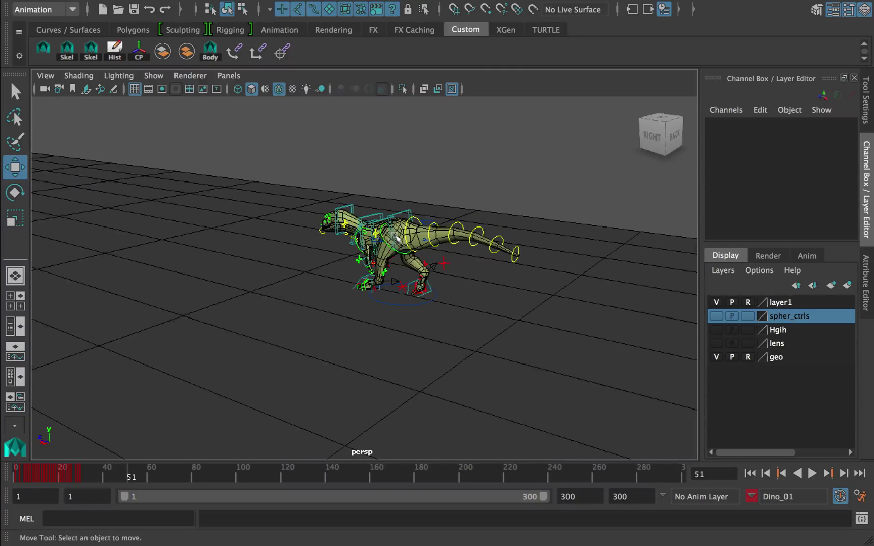
- Try moving the dinosaur's Main control backward along Z toward the plane's rear edge, at frame 51 and at frame 1
{"action": "left_click", "coordinate": [427, 302]}
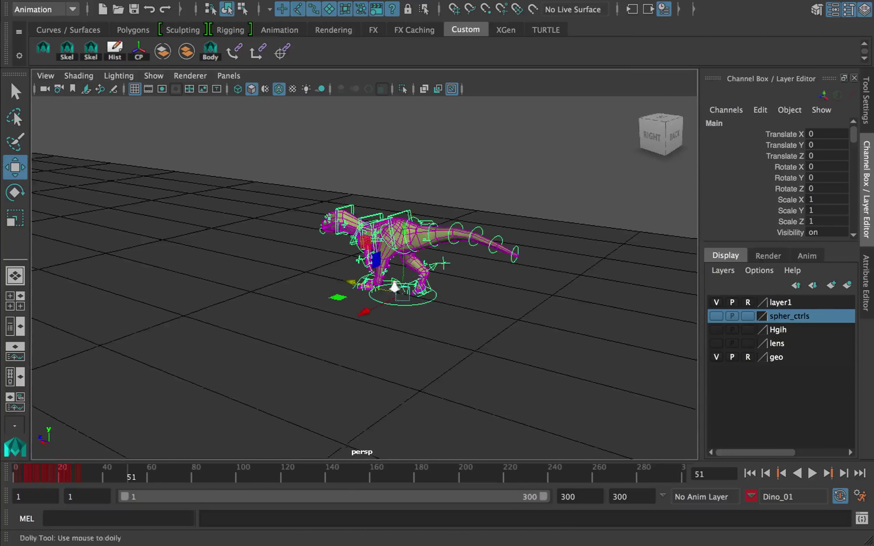
{"action": "right_click_drag", "start_coordinate": [424, 303], "coordinate": [391, 241], "text": "alt"}
{"action": "left_click_drag", "start_coordinate": [331, 270], "coordinate": [488, 306]}
{"action": "mouse_move", "coordinate": [488, 306]}
{"action": "right_mouse_down", "text": "alt"}
{"action": "mouse_move", "coordinate": [475, 334]}
{"action": "mouse_move", "coordinate": [556, 373]}
{"action": "right_mouse_up", "text": "alt"}
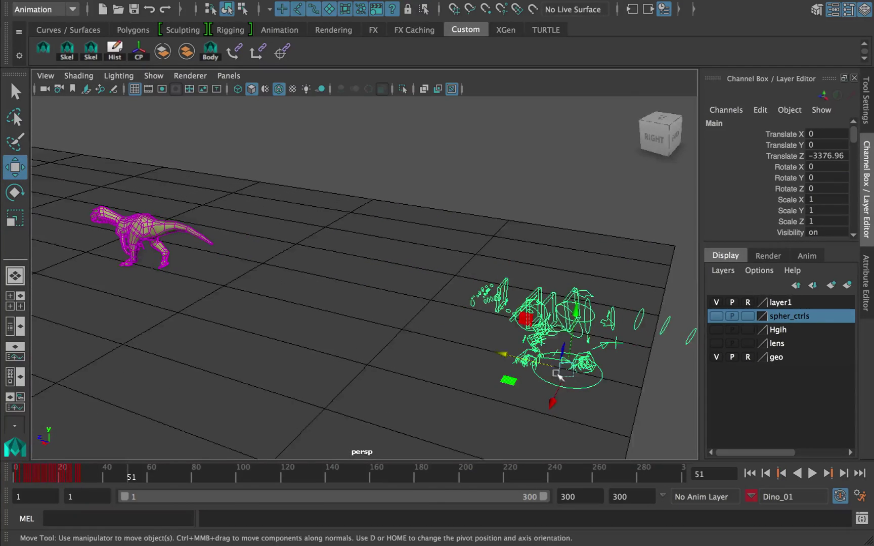
{"action": "left_click_drag", "start_coordinate": [556, 373], "coordinate": [556, 337], "text": "alt"}
{"action": "middle_click_drag", "start_coordinate": [556, 338], "coordinate": [487, 316], "text": "alt"}
{"action": "mouse_move", "coordinate": [130, 474]}
{"action": "left_mouse_down"}
{"action": "mouse_move", "coordinate": [122, 474]}
{"action": "mouse_move", "coordinate": [149, 475]}
{"action": "mouse_move", "coordinate": [15, 470]}
{"action": "left_mouse_up"}
{"action": "key", "text": "ctrl+z"}
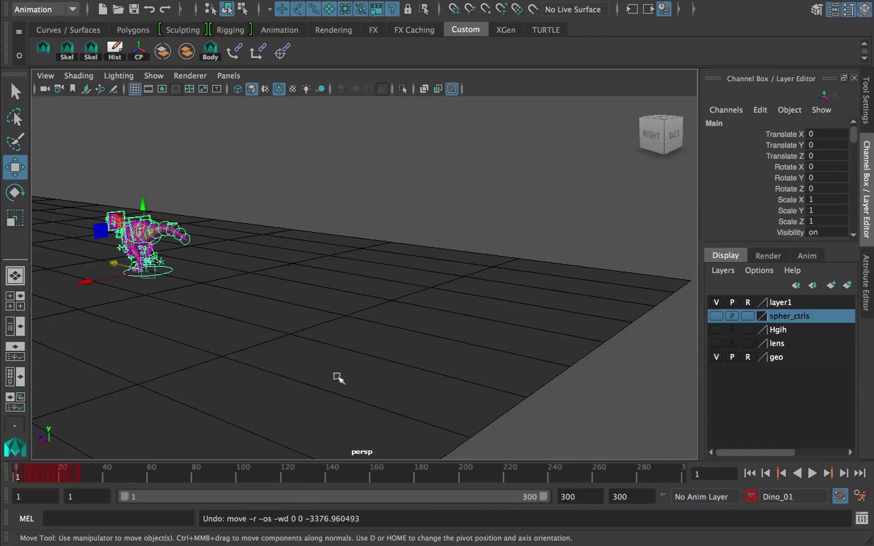
{"action": "left_click_drag", "start_coordinate": [163, 289], "coordinate": [167, 292], "text": "alt"}
{"action": "left_click_drag", "start_coordinate": [100, 256], "coordinate": [108, 260]}
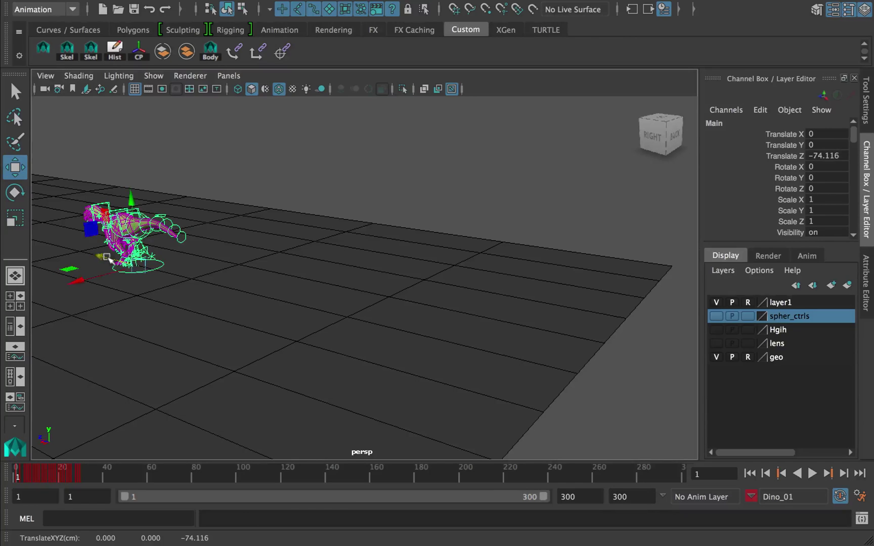
{"action": "key", "text": "ctrl+z"}
{"action": "left_click", "coordinate": [226, 198]}
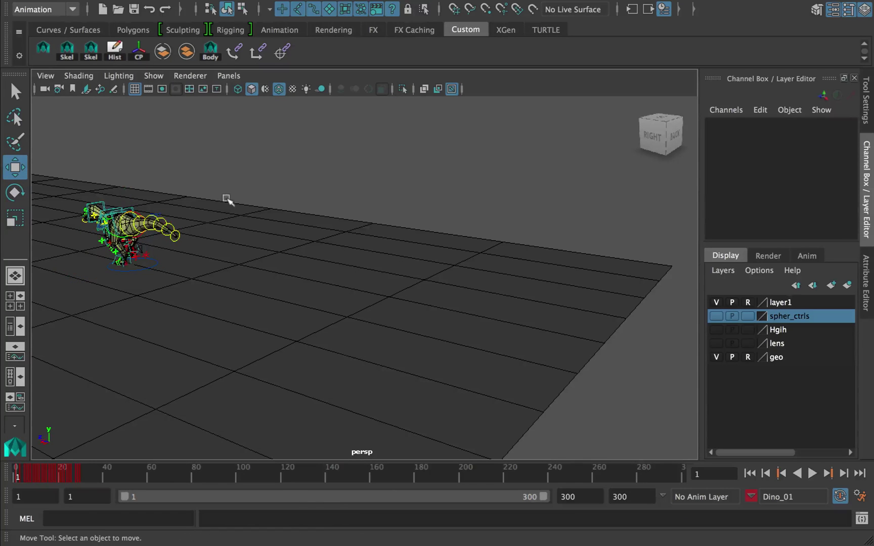
- Frame the dinosaur through its Main control and try moving the RootX_M body control
{"action": "left_click", "coordinate": [148, 268]}
{"action": "key", "text": "f"}
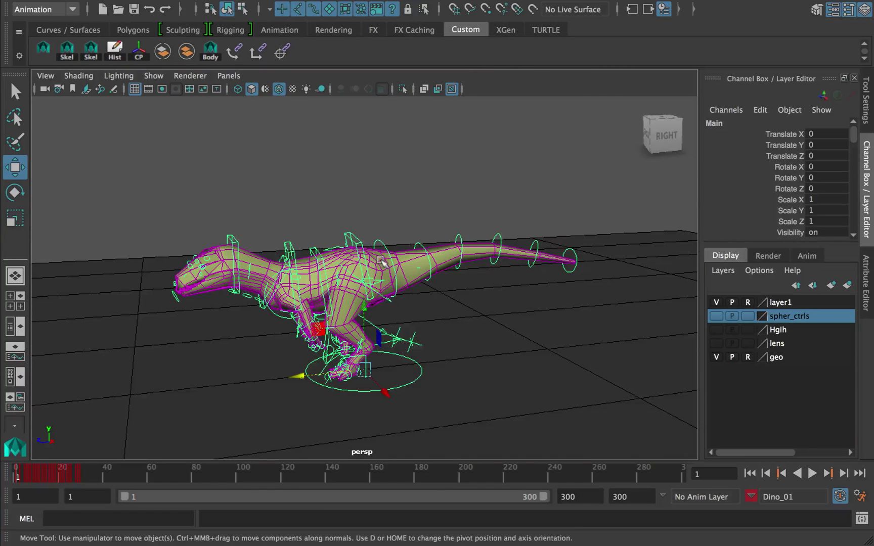
{"action": "left_click", "coordinate": [381, 195]}
{"action": "middle_click_drag", "start_coordinate": [379, 324], "coordinate": [399, 254], "text": "alt"}
{"action": "left_click_drag", "start_coordinate": [349, 273], "coordinate": [403, 291], "text": "alt"}
{"action": "middle_click_drag", "start_coordinate": [383, 241], "coordinate": [384, 266], "text": "alt"}
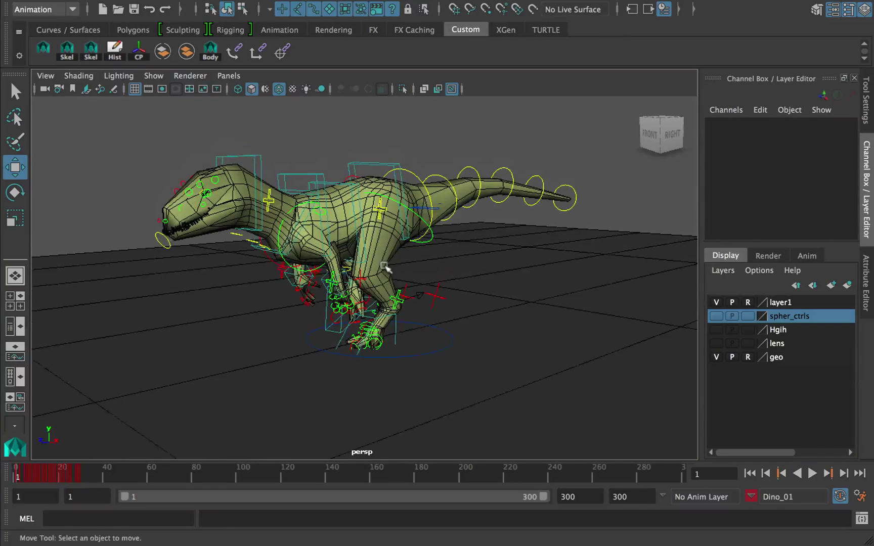
{"action": "left_click_drag", "start_coordinate": [386, 267], "coordinate": [377, 289], "text": "alt"}
{"action": "left_click", "coordinate": [430, 205]}
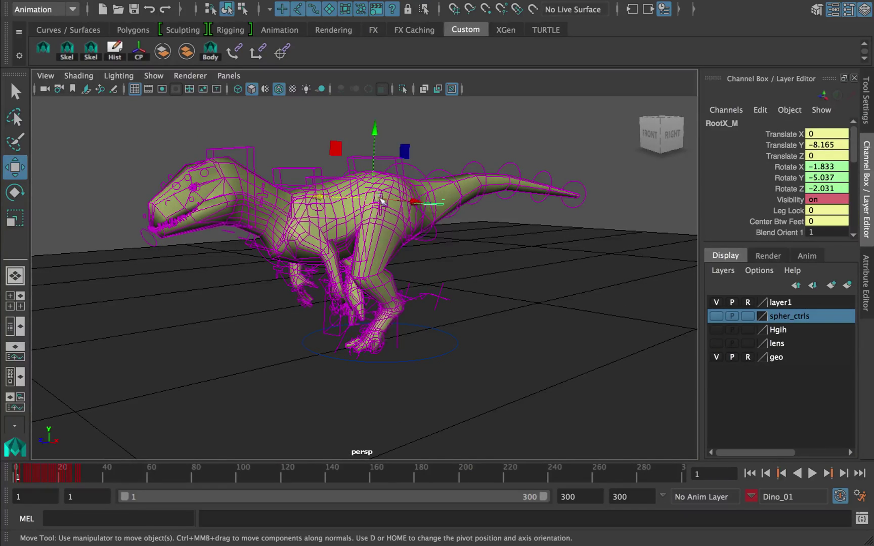
{"action": "left_click_drag", "start_coordinate": [380, 201], "coordinate": [409, 312]}
{"action": "key", "text": "ctrl+z"}
- Select the Main control, set the current character set to None and go to frame 113
{"action": "left_click", "coordinate": [438, 331]}
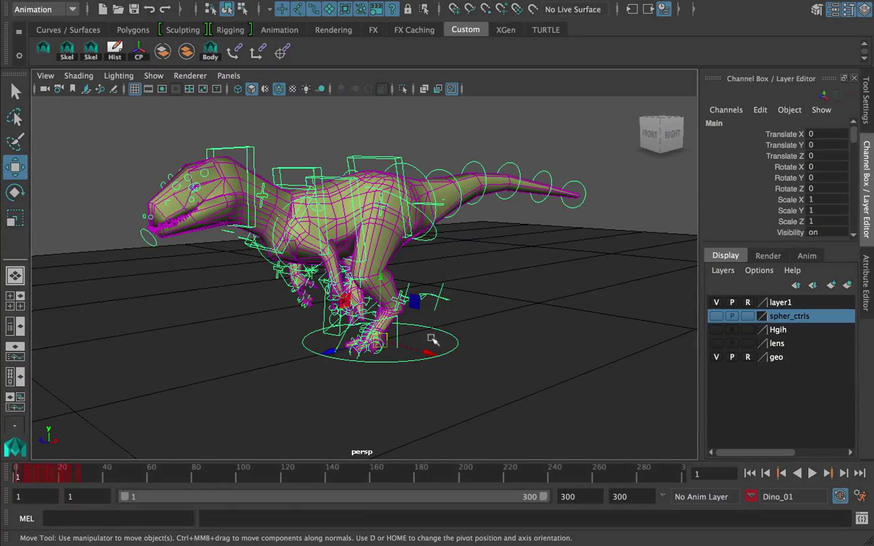
{"action": "left_click", "coordinate": [752, 497]}
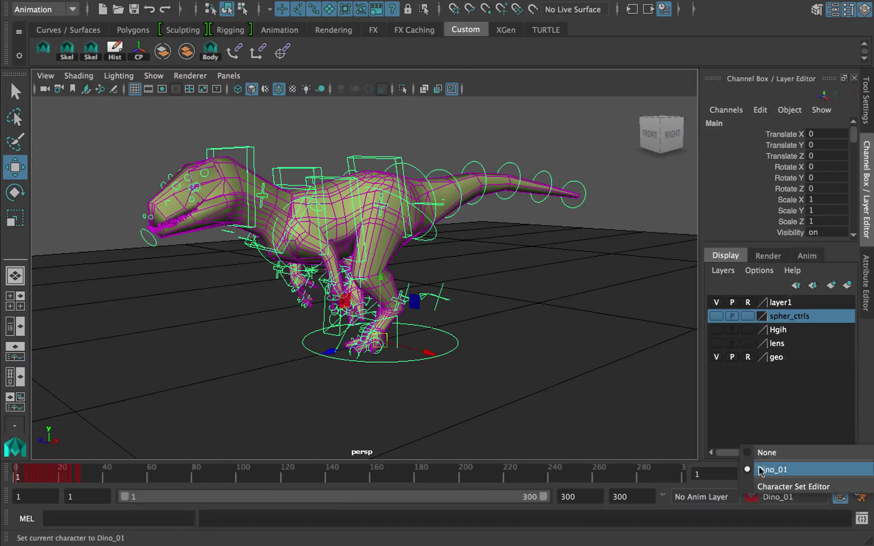
{"action": "left_click", "coordinate": [763, 451]}
{"action": "left_click_drag", "start_coordinate": [36, 464], "coordinate": [53, 474]}
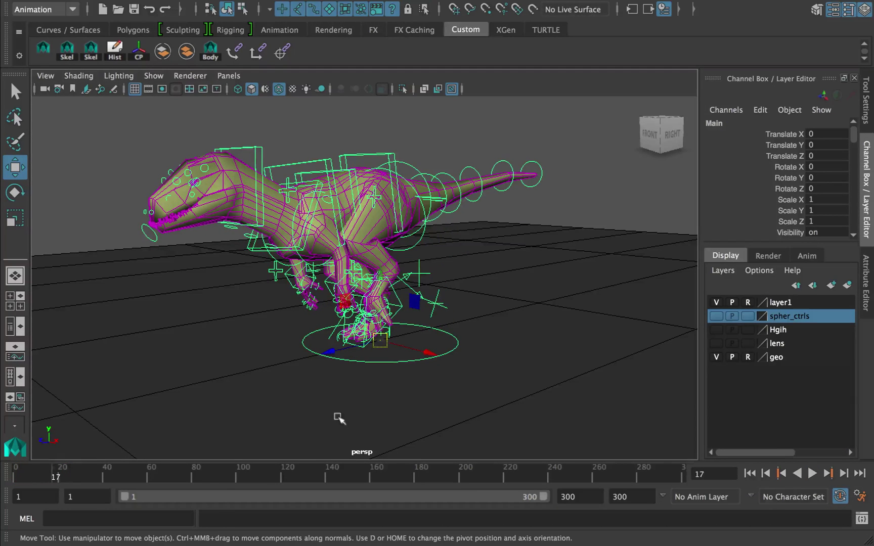
{"action": "left_click", "coordinate": [273, 465]}
{"action": "left_click", "coordinate": [751, 497]}
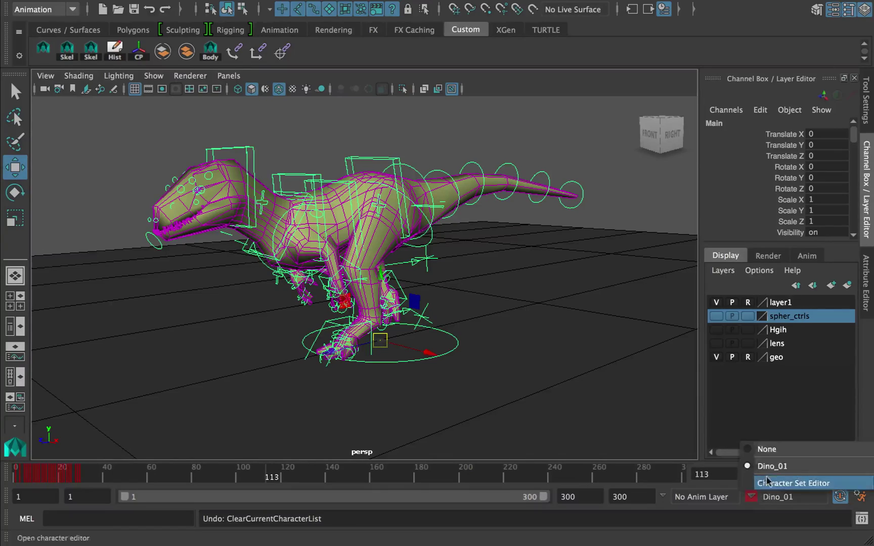
{"action": "left_click", "coordinate": [772, 450]}
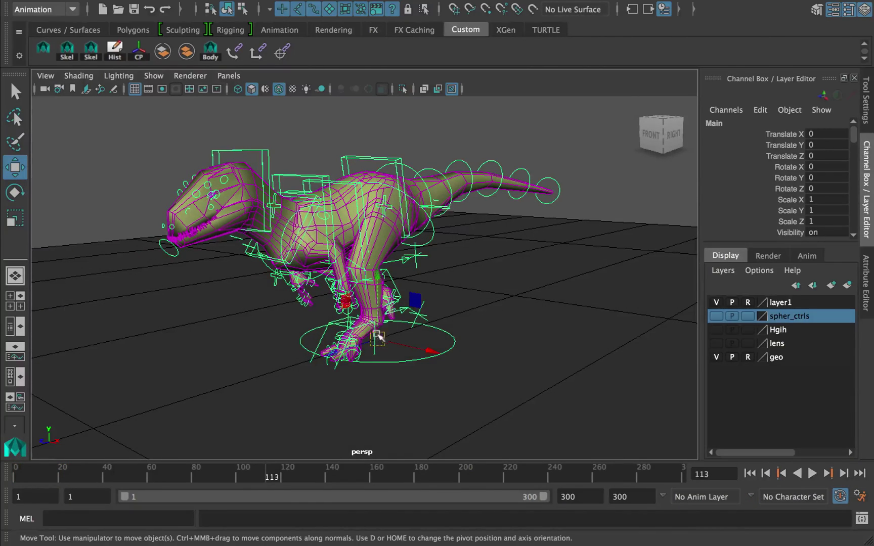
- Try moving the Main control at frame 113 to test how the dinosaur's mesh follows it
{"action": "left_click_drag", "start_coordinate": [378, 336], "coordinate": [389, 312]}
{"action": "key", "text": "ctrl+z"}
{"action": "middle_click_drag", "start_coordinate": [391, 310], "coordinate": [378, 320], "text": "alt"}
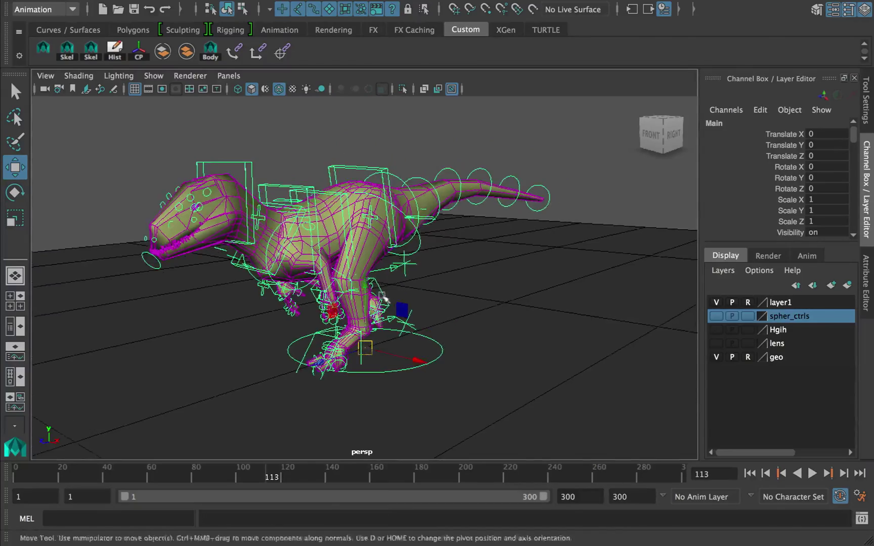
{"action": "left_click_drag", "start_coordinate": [383, 302], "coordinate": [349, 299], "text": "alt"}
{"action": "left_click_drag", "start_coordinate": [378, 349], "coordinate": [381, 322]}
{"action": "key", "text": "ctrl+z"}
{"action": "right_click_drag", "start_coordinate": [354, 288], "coordinate": [355, 230], "text": "alt"}
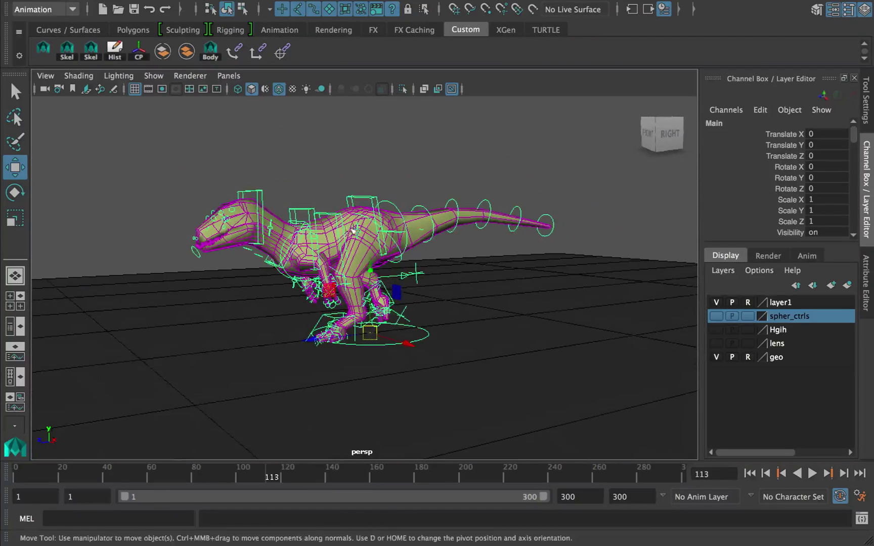
- Make the spher_ctrls layer visible to show the sphere controls around the dinosaur
{"action": "left_click", "coordinate": [314, 141]}
{"action": "middle_click_drag", "start_coordinate": [371, 263], "coordinate": [363, 244], "text": "alt"}
{"action": "left_click_drag", "start_coordinate": [363, 243], "coordinate": [656, 263], "text": "alt"}
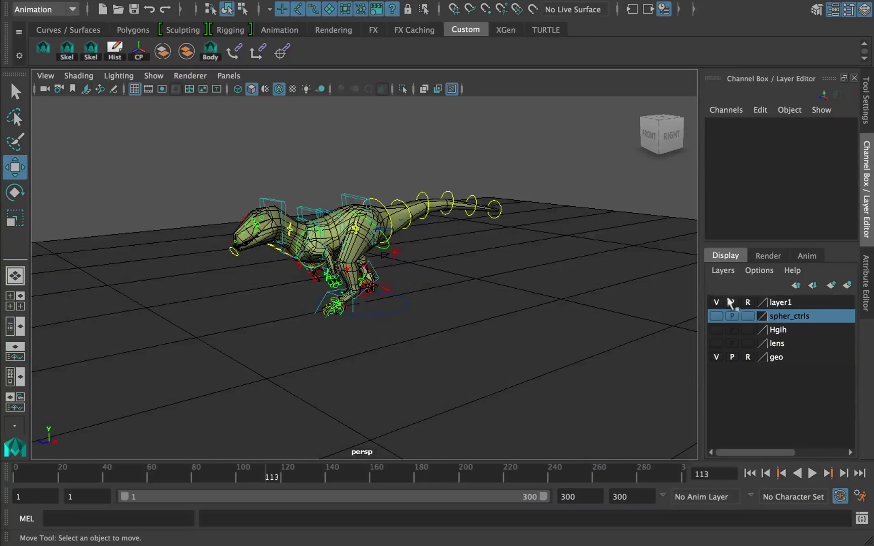
{"action": "left_click_drag", "start_coordinate": [412, 218], "coordinate": [405, 243], "text": "alt"}
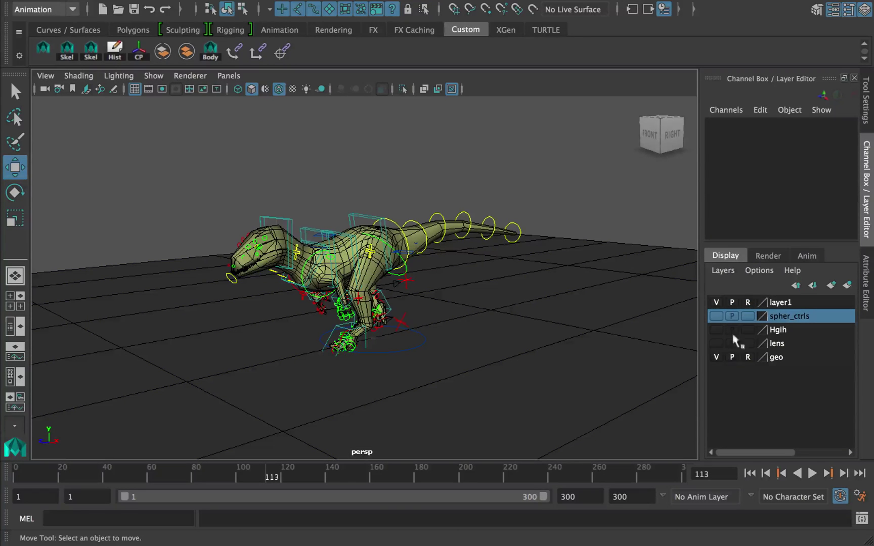
{"action": "left_click", "coordinate": [716, 316]}
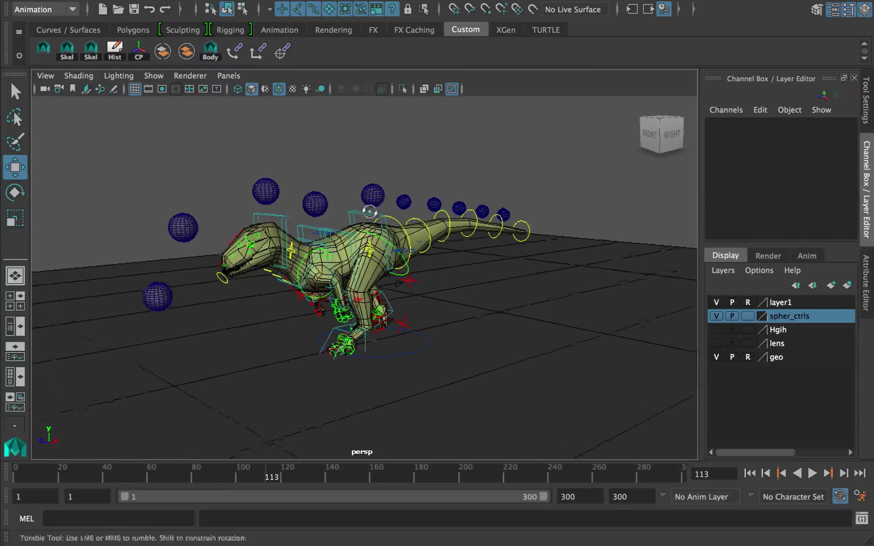
- Try moving the Main control about 85 cm in negative X to see how the sphere controls respond
{"action": "left_click", "coordinate": [425, 342]}
{"action": "left_click_drag", "start_coordinate": [425, 342], "coordinate": [357, 336], "text": "alt"}
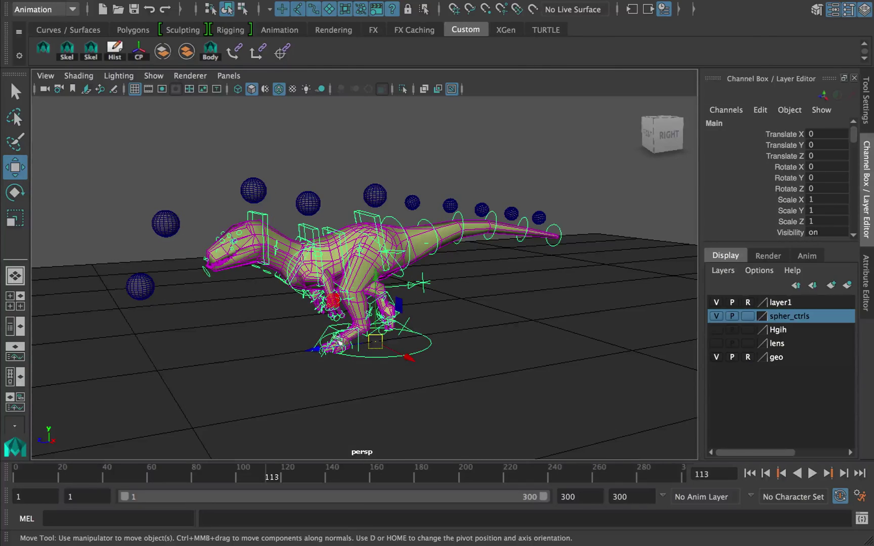
{"action": "left_click_drag", "start_coordinate": [406, 355], "coordinate": [406, 318]}
{"action": "key", "text": "ctrl+z"}
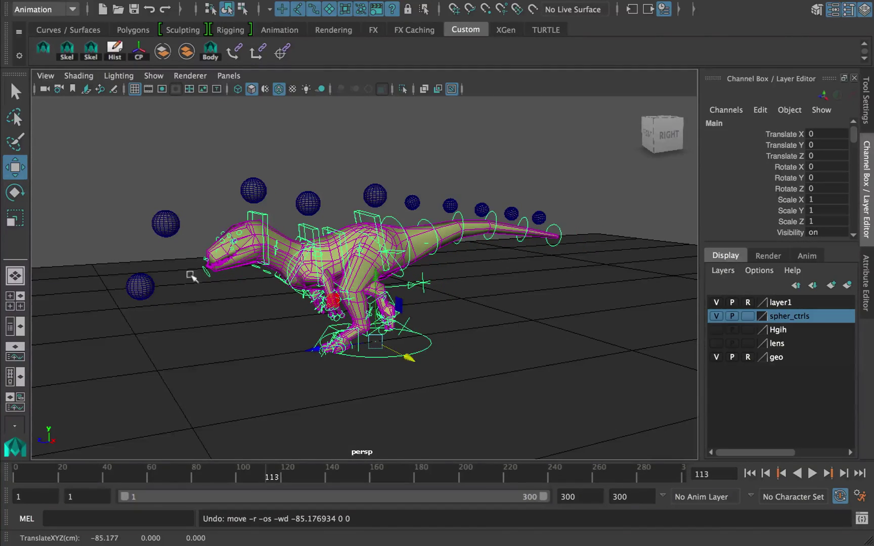
- Parent all ten sphere controls around the head, back and tail to the Main control
{"action": "key", "text": "q"}
{"action": "left_click", "coordinate": [141, 289]}
{"action": "left_click", "coordinate": [165, 224], "text": "shift"}
{"action": "left_click", "coordinate": [254, 191], "text": "shift"}
{"action": "left_click", "coordinate": [308, 203], "text": "shift"}
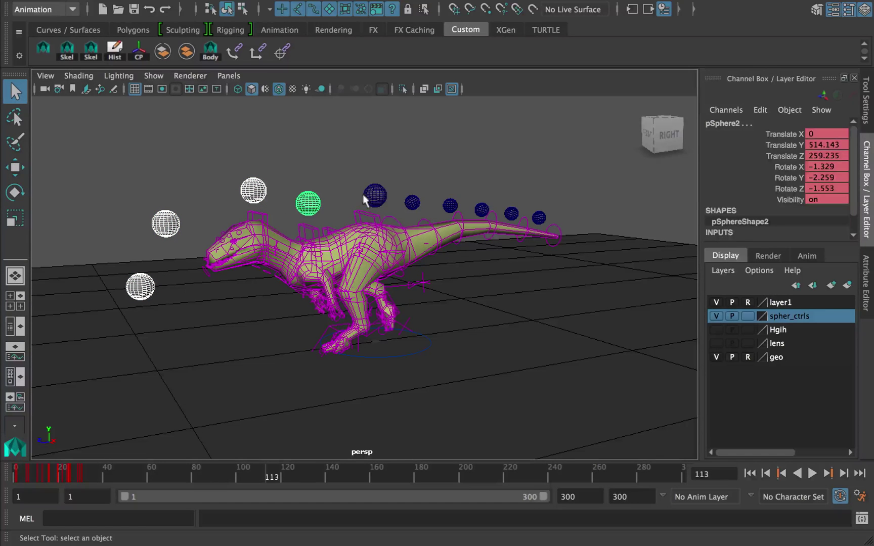
{"action": "left_click", "coordinate": [373, 197], "text": "shift"}
{"action": "left_click", "coordinate": [411, 203], "text": "shift"}
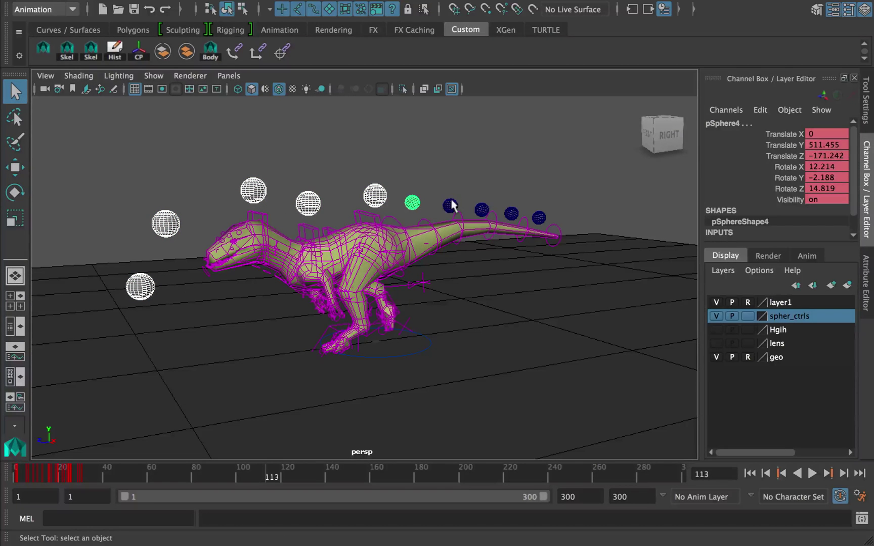
{"action": "left_click", "coordinate": [539, 218], "text": "shift"}
{"action": "left_click", "coordinate": [429, 352]}
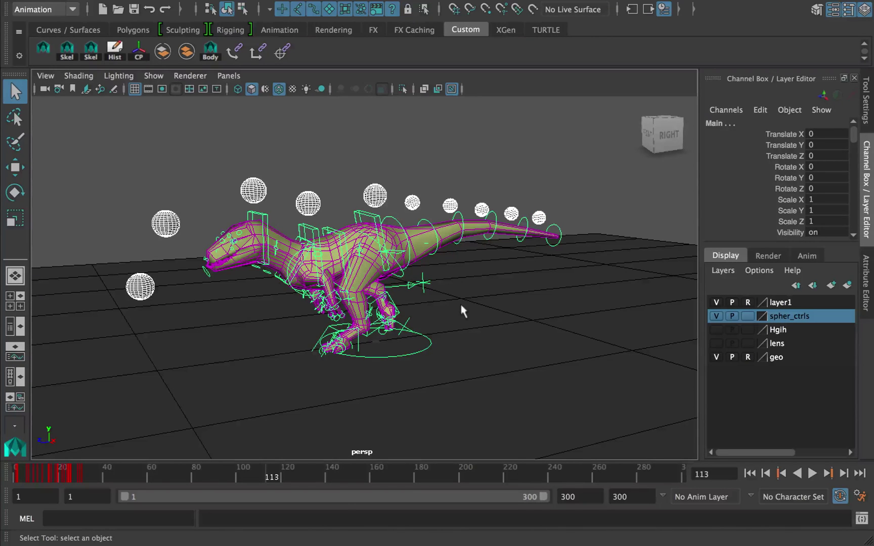
{"action": "key", "text": "p"}
{"action": "left_click", "coordinate": [414, 166]}
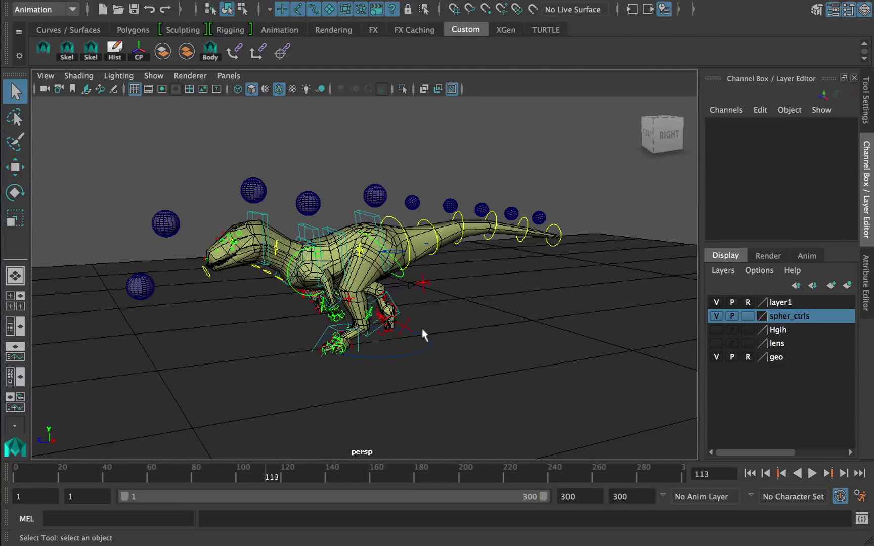
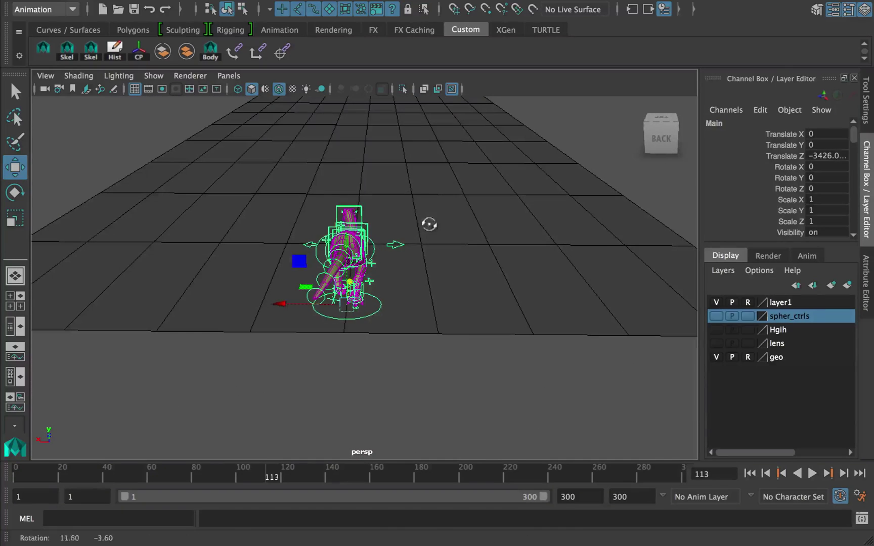
- Key all channels of the Main control at frame 1 with the dinosaur at the plane's rear edge
{"action": "left_click", "coordinate": [439, 201]}
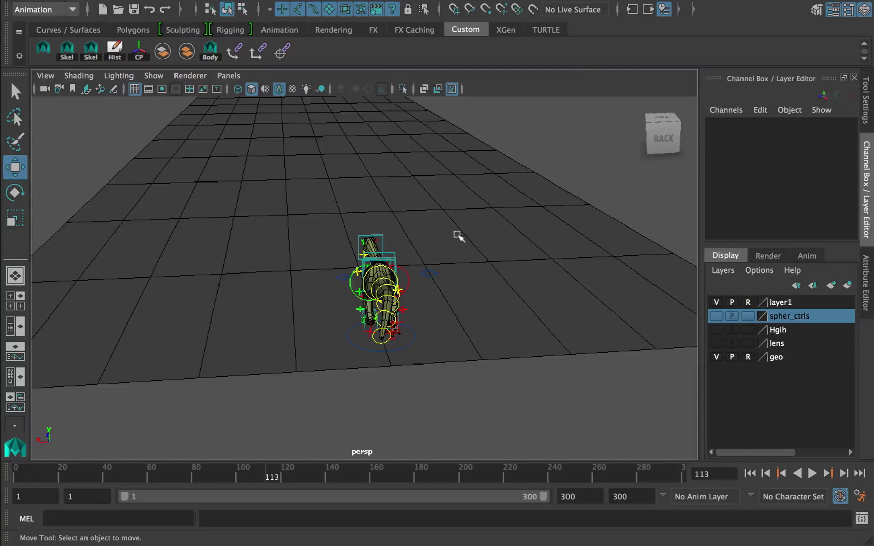
{"action": "left_click_drag", "start_coordinate": [448, 241], "coordinate": [416, 357], "text": "alt"}
{"action": "left_click", "coordinate": [416, 365]}
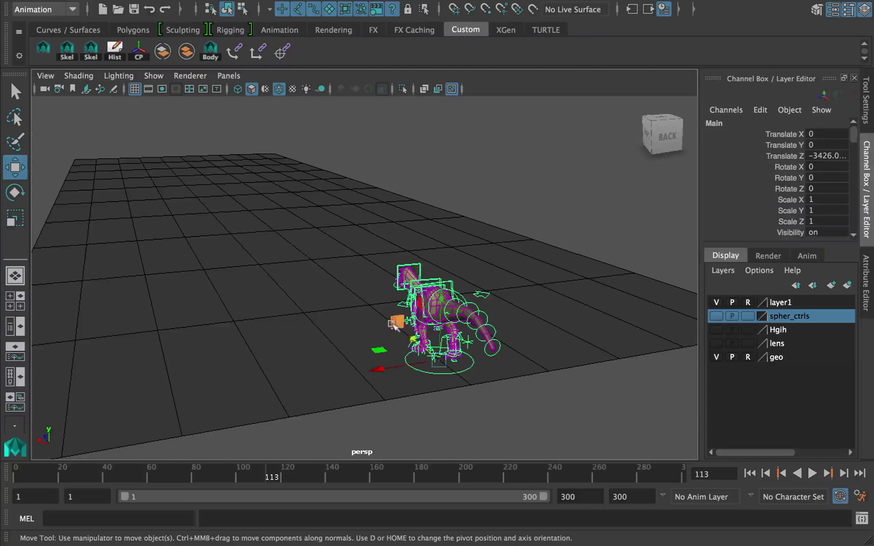
{"action": "left_click", "coordinate": [750, 473]}
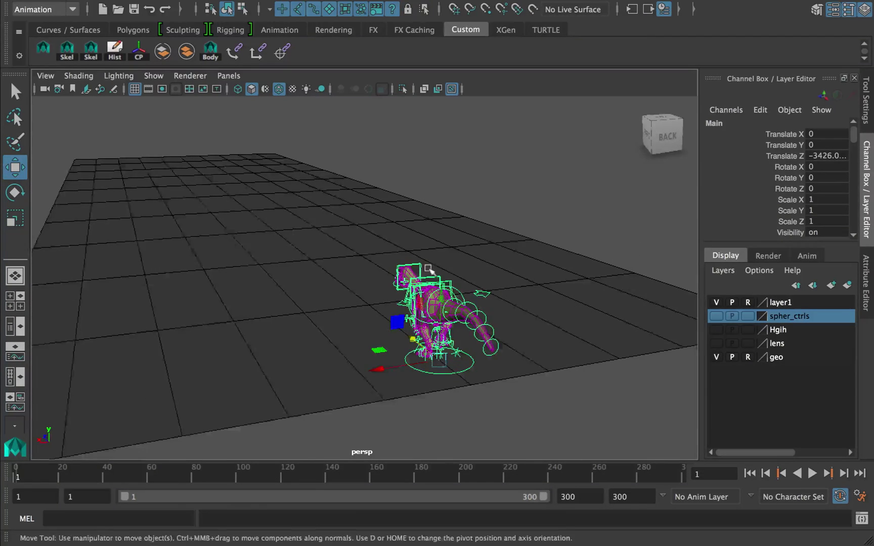
{"action": "key", "text": "s"}
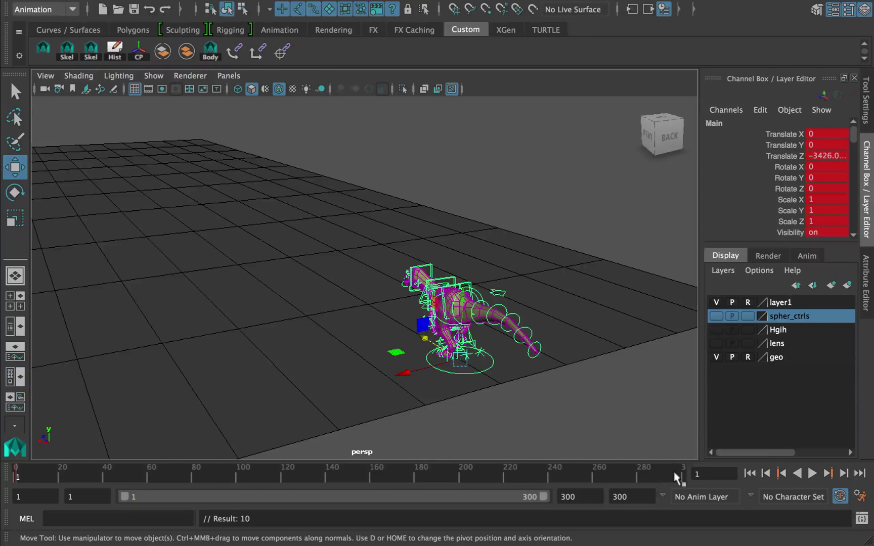
- Key the Main control at frame 181 with the dinosaur at the plane's far end, Translate Z about 10936.7
{"action": "key", "text": "alt+v"}
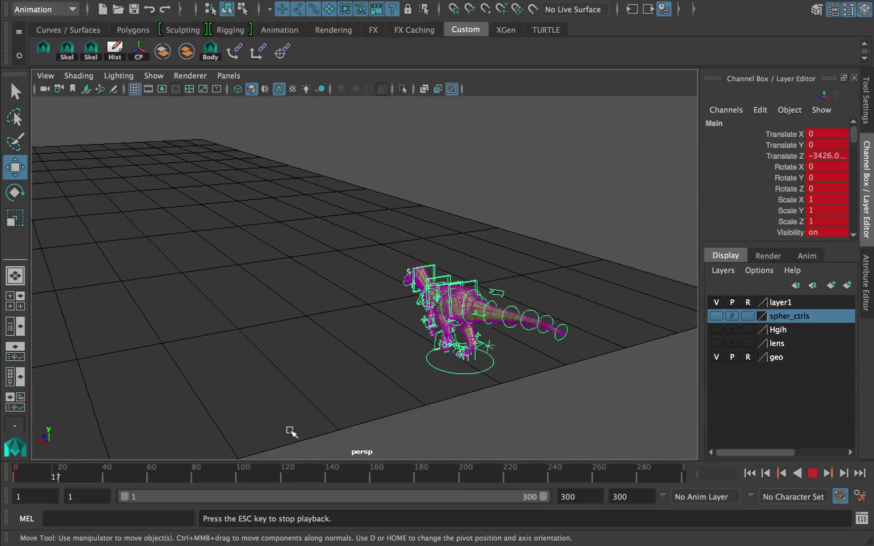
{"action": "left_click_drag", "start_coordinate": [349, 287], "coordinate": [474, 322], "text": "alt"}
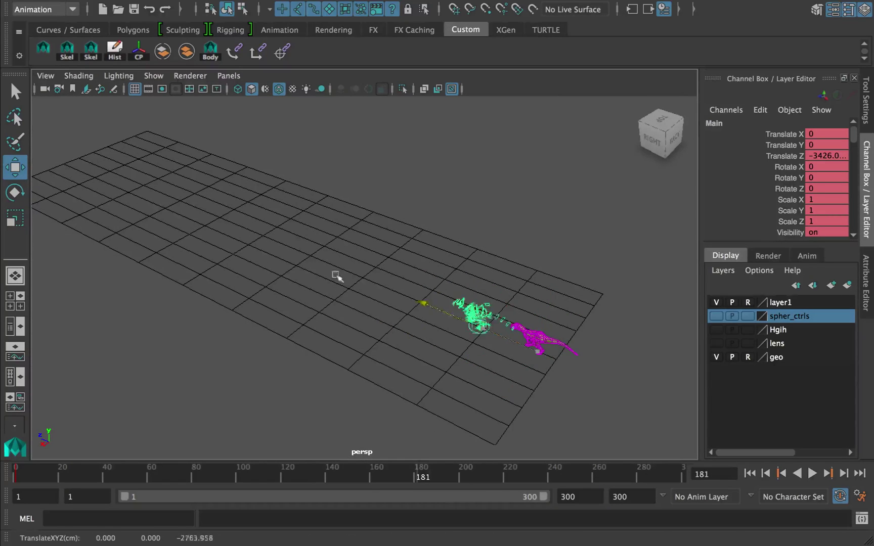
{"action": "left_click_drag", "start_coordinate": [364, 274], "coordinate": [323, 245], "text": "alt"}
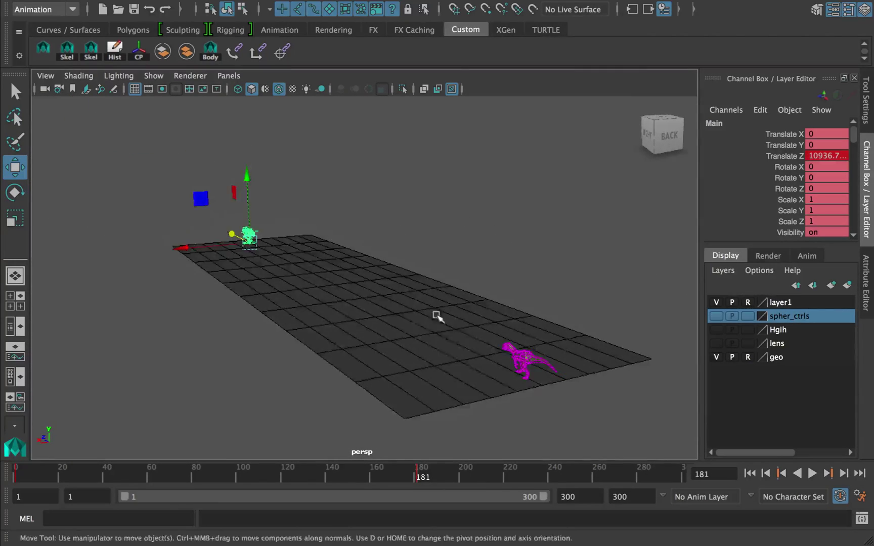
- Play back the run from frame 1 to check how the dinosaur travels along the plane, and return to the start
{"action": "right_click_drag", "start_coordinate": [437, 317], "coordinate": [480, 304], "text": "alt"}
{"action": "middle_click_drag", "start_coordinate": [476, 354], "coordinate": [354, 273], "text": "alt"}
{"action": "right_click_drag", "start_coordinate": [349, 324], "coordinate": [397, 303], "text": "alt"}
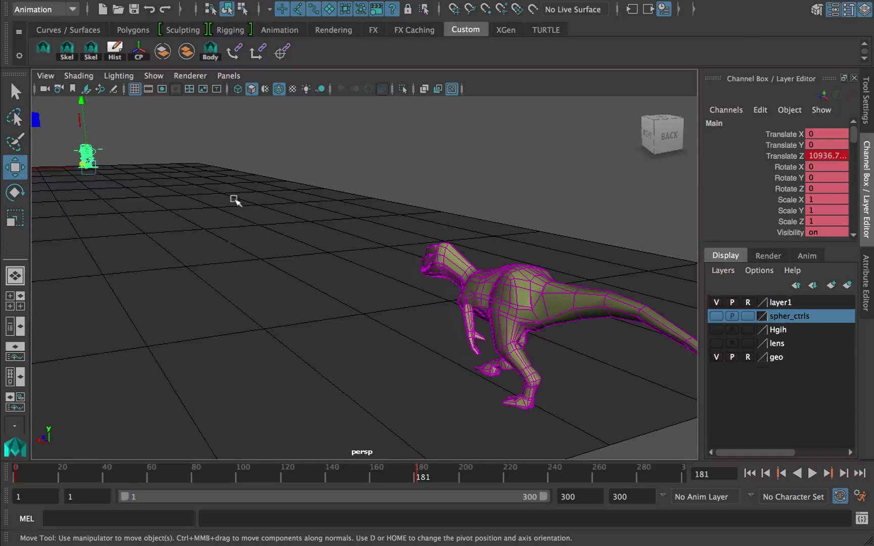
{"action": "left_click_drag", "start_coordinate": [393, 221], "coordinate": [410, 285], "text": "alt"}
{"action": "right_click_drag", "start_coordinate": [410, 284], "coordinate": [354, 324], "text": "alt"}
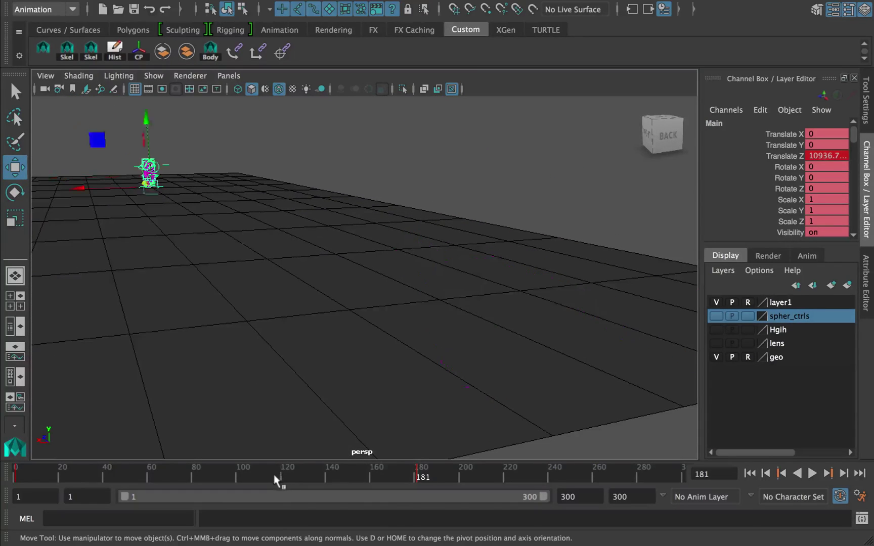
{"action": "left_click_drag", "start_coordinate": [158, 478], "coordinate": [4, 476]}
{"action": "left_click_drag", "start_coordinate": [248, 343], "coordinate": [360, 304], "text": "alt"}
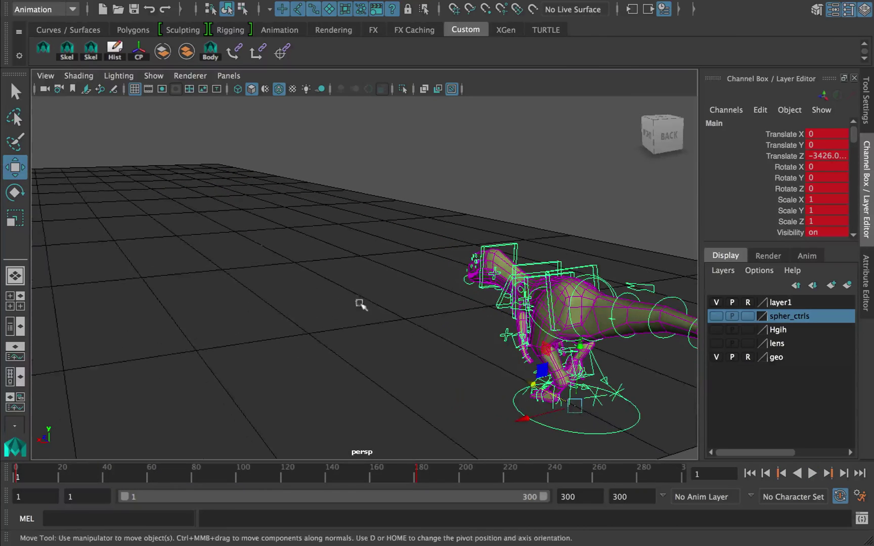
{"action": "key", "text": "alt+v"}
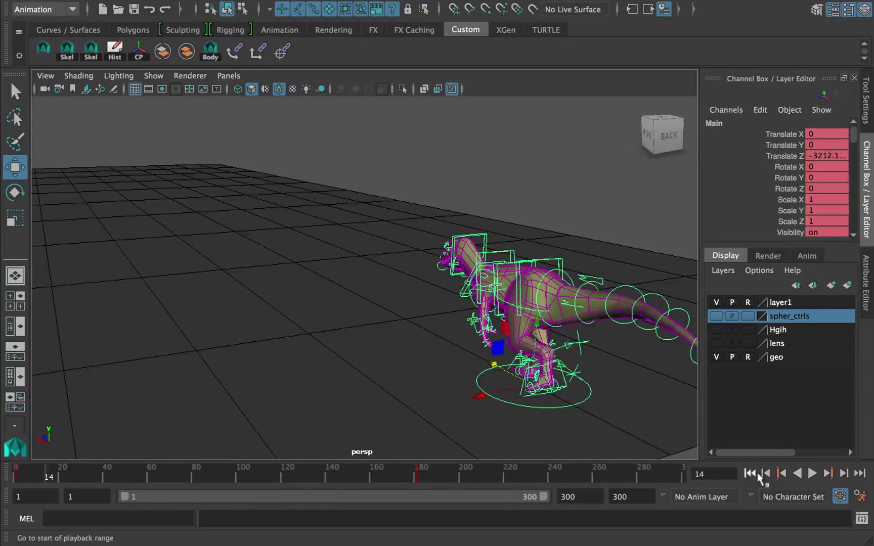
{"action": "left_click", "coordinate": [758, 475]}
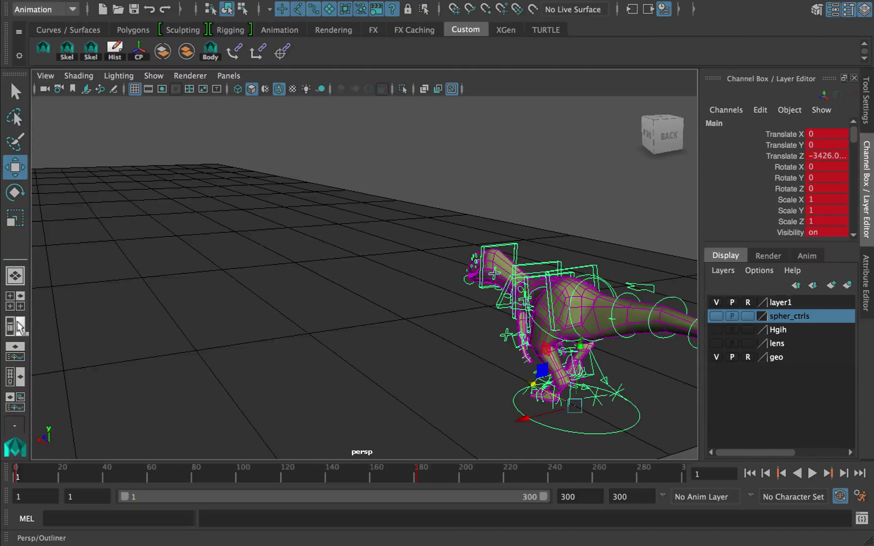
- Show the Graph Editor below the perspective view and select both Translate Z keys of the Main control
{"action": "left_click", "coordinate": [17, 353]}
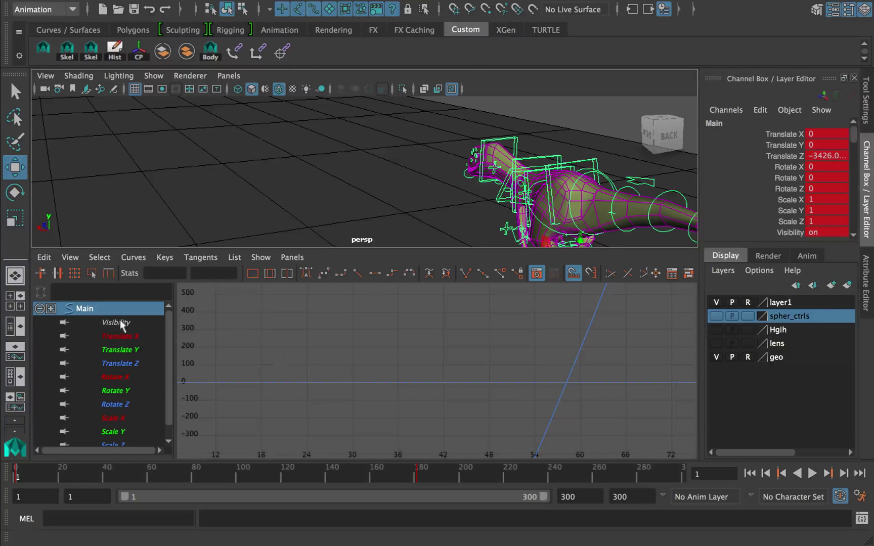
{"action": "key", "text": "f"}
{"action": "scroll", "coordinate": [468, 362], "scroll_direction": "down", "scroll_amount": 3}
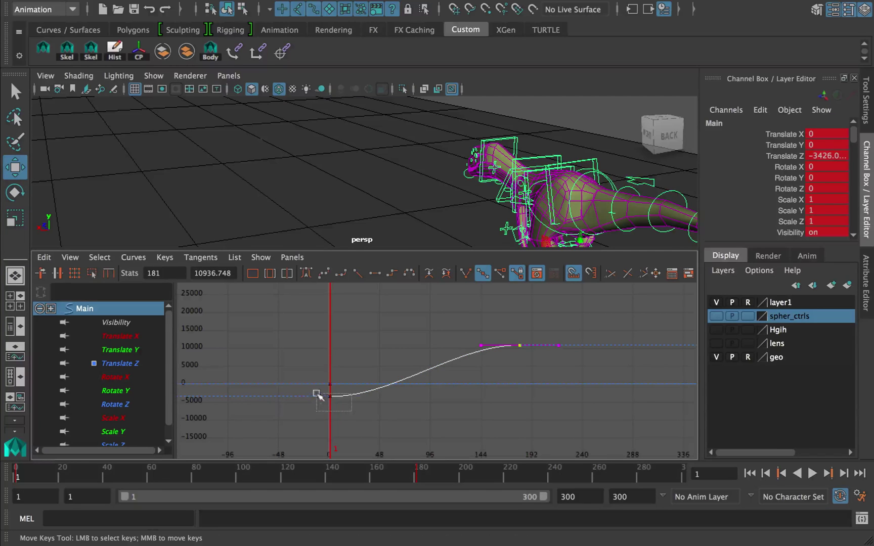
{"action": "mouse_move", "coordinate": [454, 360]}
{"action": "right_mouse_down", "text": "alt"}
{"action": "mouse_move", "coordinate": [479, 373]}
{"action": "mouse_move", "coordinate": [467, 373]}
{"action": "right_mouse_up", "text": "alt"}
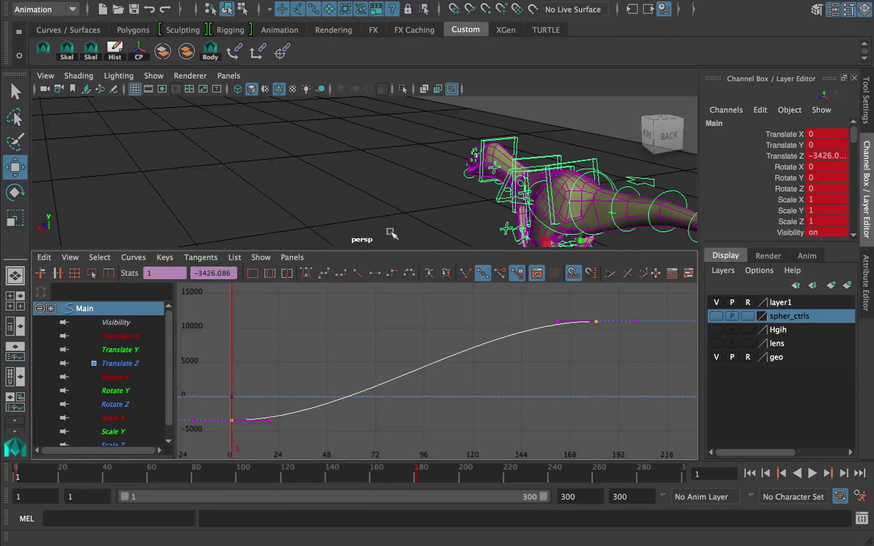
- Preview the eased run in the maximized perspective view and set both Translate Z keys to linear tangents
{"action": "key", "text": "space"}
{"action": "left_click_drag", "start_coordinate": [394, 247], "coordinate": [393, 252], "text": "alt"}
{"action": "key", "text": "alt+v"}
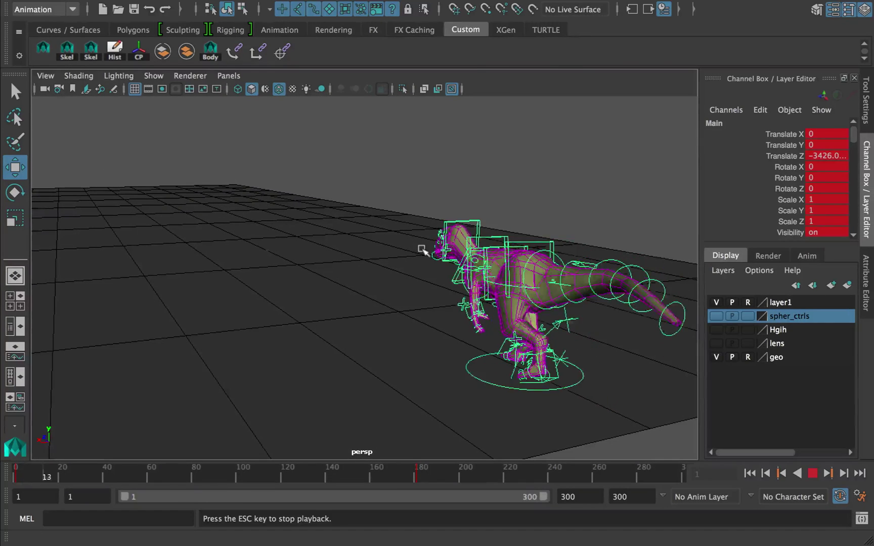
{"action": "key", "text": "Escape"}
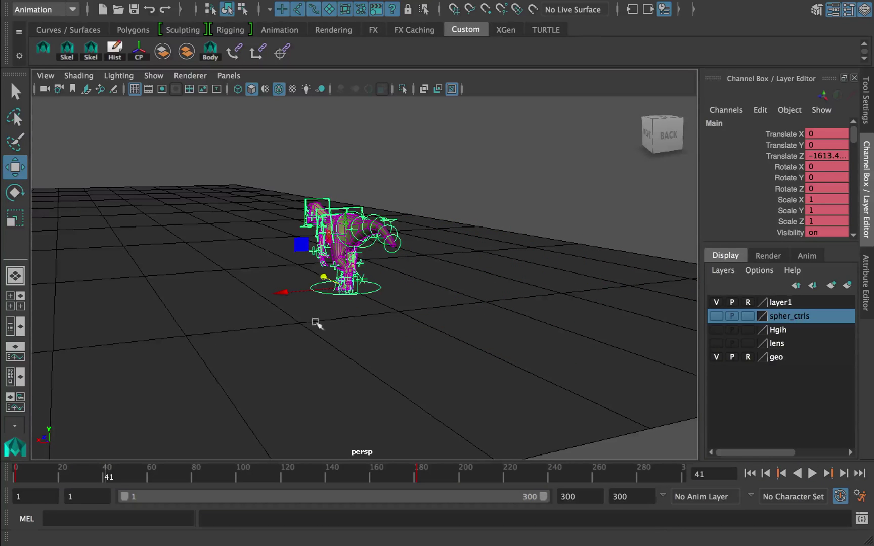
{"action": "key", "text": "space"}
{"action": "left_click", "coordinate": [357, 274]}
{"action": "key", "text": "space"}
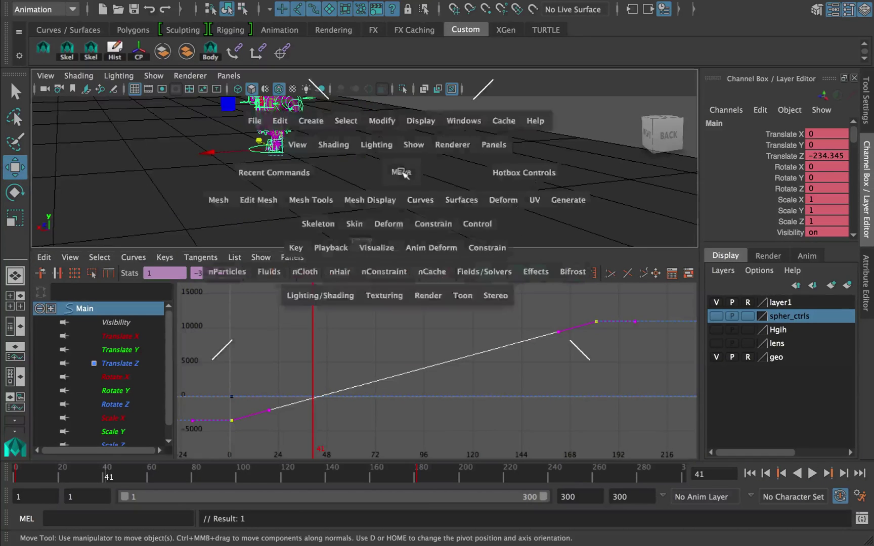
- Enlarge the perspective view above the Graph Editor and frame the Translate Z curve in its panel
{"action": "key", "text": "space"}
{"action": "right_click_drag", "start_coordinate": [390, 259], "coordinate": [315, 220], "text": "alt"}
{"action": "middle_click_drag", "start_coordinate": [315, 220], "coordinate": [363, 241], "text": "alt"}
{"action": "mouse_move", "coordinate": [364, 242]}
{"action": "right_mouse_down", "text": "alt"}
{"action": "mouse_move", "coordinate": [369, 193]}
{"action": "mouse_move", "coordinate": [363, 223]}
{"action": "right_mouse_up", "text": "alt"}
{"action": "left_click_drag", "start_coordinate": [361, 250], "coordinate": [362, 313]}
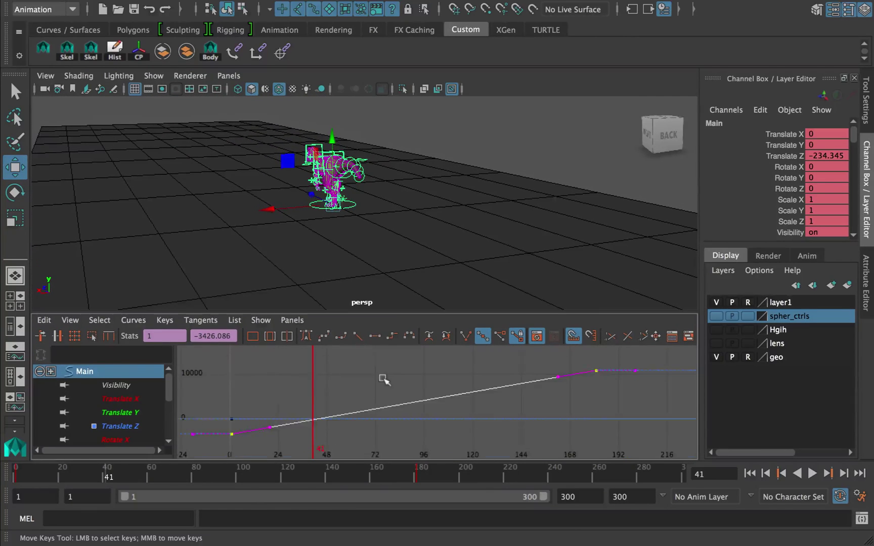
{"action": "key", "text": "f"}
{"action": "left_click_drag", "start_coordinate": [357, 269], "coordinate": [358, 198], "text": "alt"}
{"action": "middle_click_drag", "start_coordinate": [358, 198], "coordinate": [429, 241], "text": "alt"}
{"action": "right_click_drag", "start_coordinate": [429, 240], "coordinate": [397, 229], "text": "alt"}
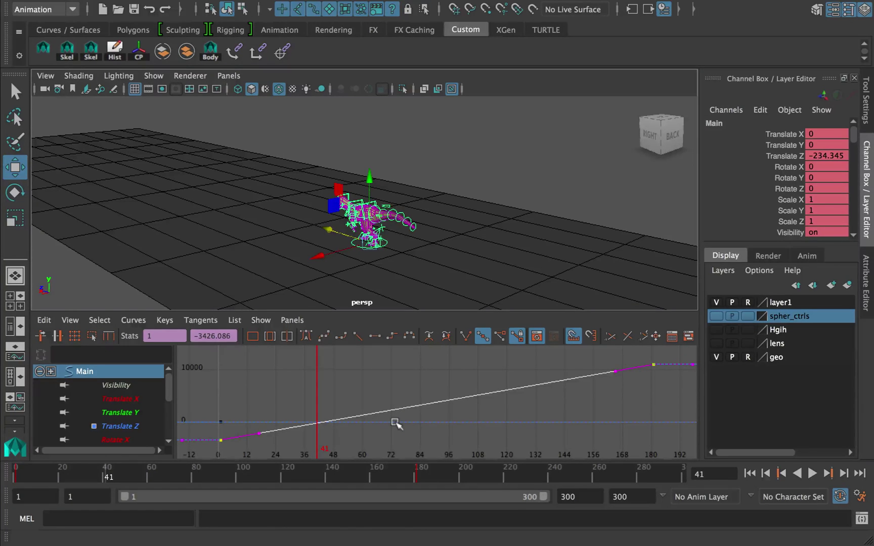
- Play the run from frame 2 to check the dinosaur's speed with linear tangents
{"action": "left_click_drag", "start_coordinate": [25, 476], "coordinate": [17, 476]}
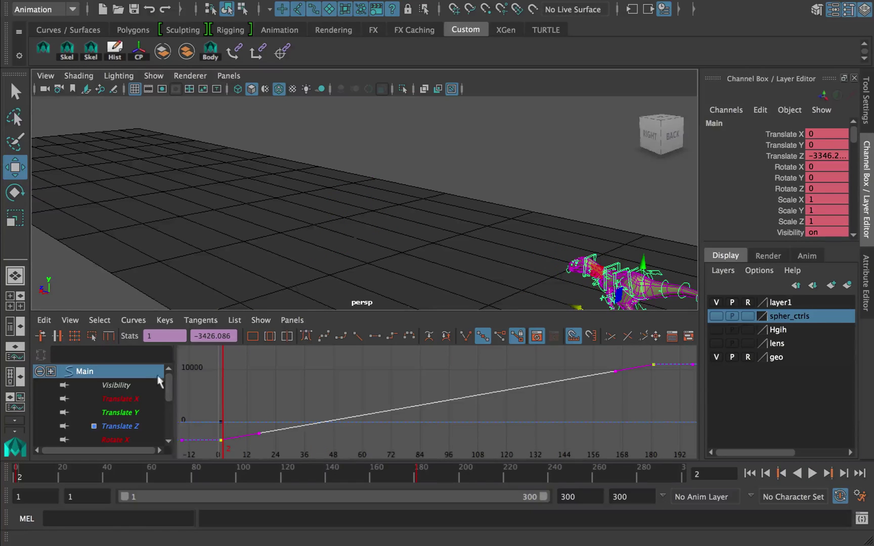
{"action": "middle_click_drag", "start_coordinate": [286, 247], "coordinate": [276, 215], "text": "alt"}
{"action": "key", "text": "alt+v"}
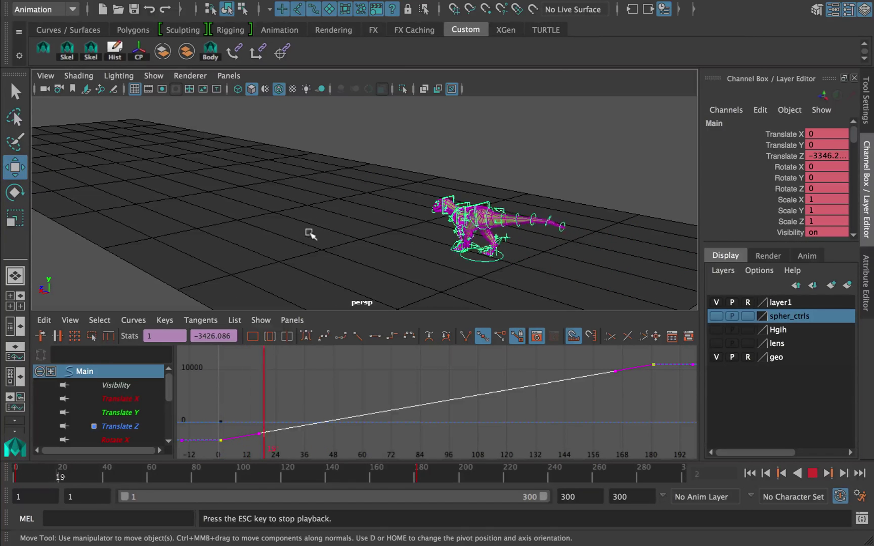
- Try moving the last Translate Z key to frame 136 and value 21111.864, and play the faster run
{"action": "left_click_drag", "start_coordinate": [692, 400], "coordinate": [636, 352]}
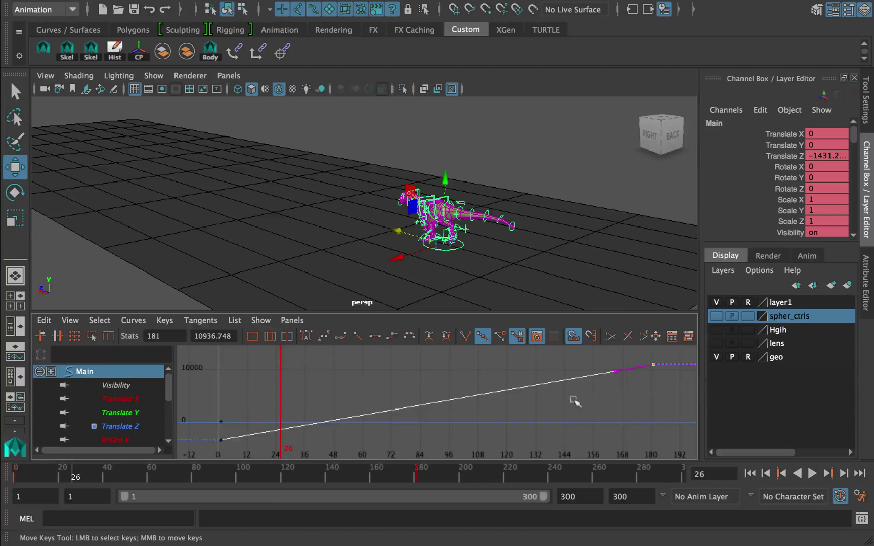
{"action": "right_click_drag", "start_coordinate": [575, 402], "coordinate": [532, 406], "text": "alt"}
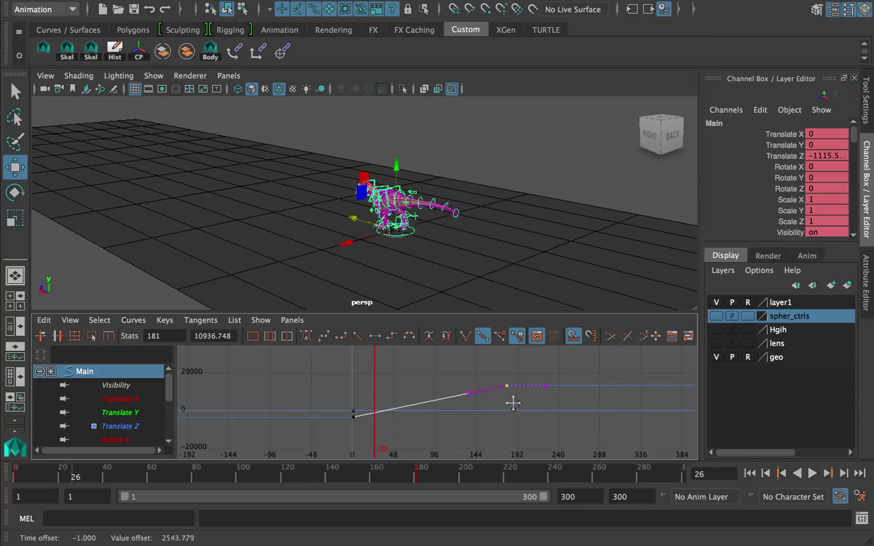
{"action": "middle_click_drag", "start_coordinate": [516, 394], "coordinate": [485, 399], "text": "shift"}
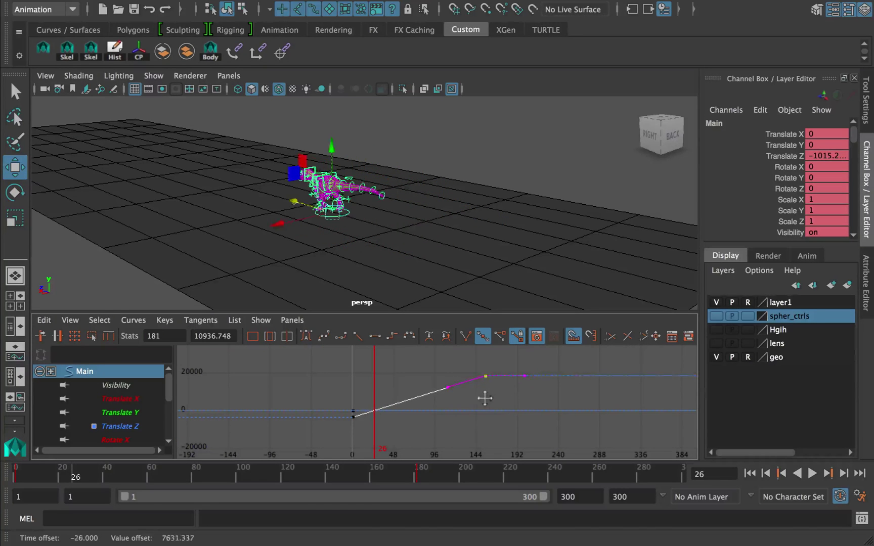
{"action": "left_click_drag", "start_coordinate": [272, 477], "coordinate": [35, 477]}
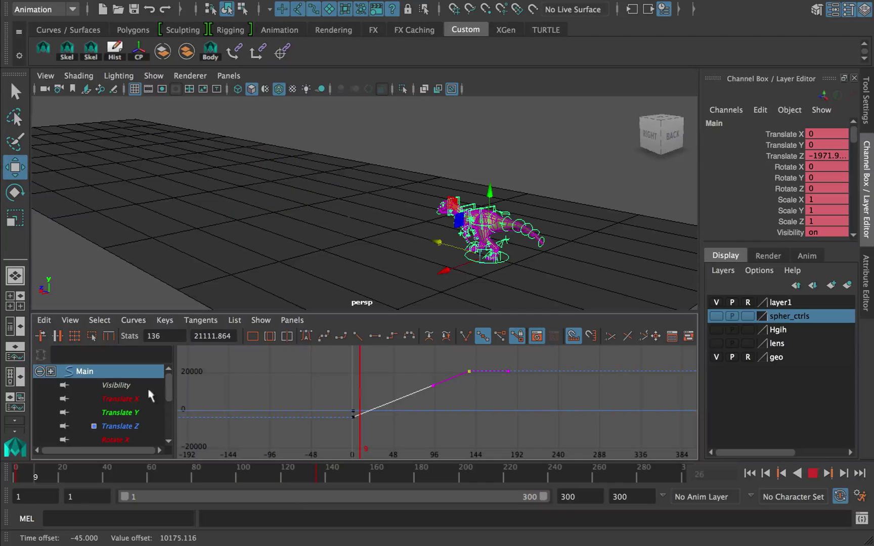
{"action": "right_click_drag", "start_coordinate": [349, 229], "coordinate": [381, 229], "text": "alt"}
{"action": "left_click_drag", "start_coordinate": [380, 228], "coordinate": [404, 218], "text": "alt"}
{"action": "key", "text": "alt+v"}
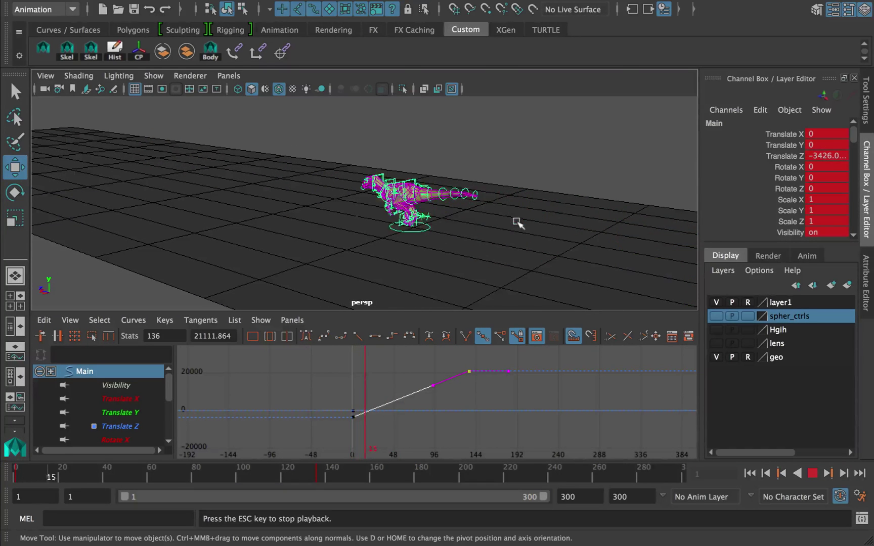
- Try shifting the last Translate Z key horizontally to frame 244 to slow the run, playing it back to compare
{"action": "key", "text": "alt+v"}
{"action": "left_click", "coordinate": [20, 474]}
{"action": "middle_click_drag", "start_coordinate": [450, 402], "coordinate": [466, 402], "text": "shift"}
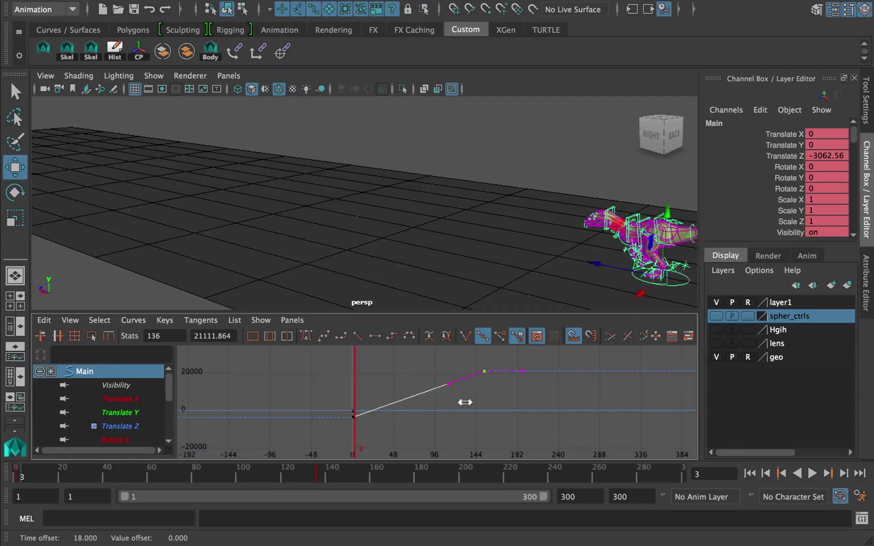
{"action": "key", "text": "alt+v"}
{"action": "key", "text": "alt+v"}
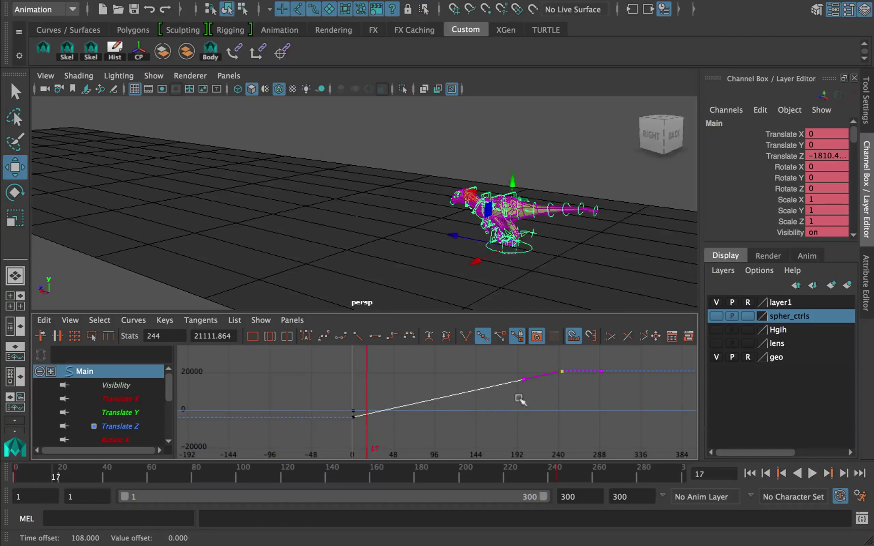
- Try lowering the last Translate Z key to frame 232 and value 1125.029, and play back the slower run
{"action": "middle_click_drag", "start_coordinate": [519, 400], "coordinate": [518, 422]}
{"action": "key", "text": "alt+v"}
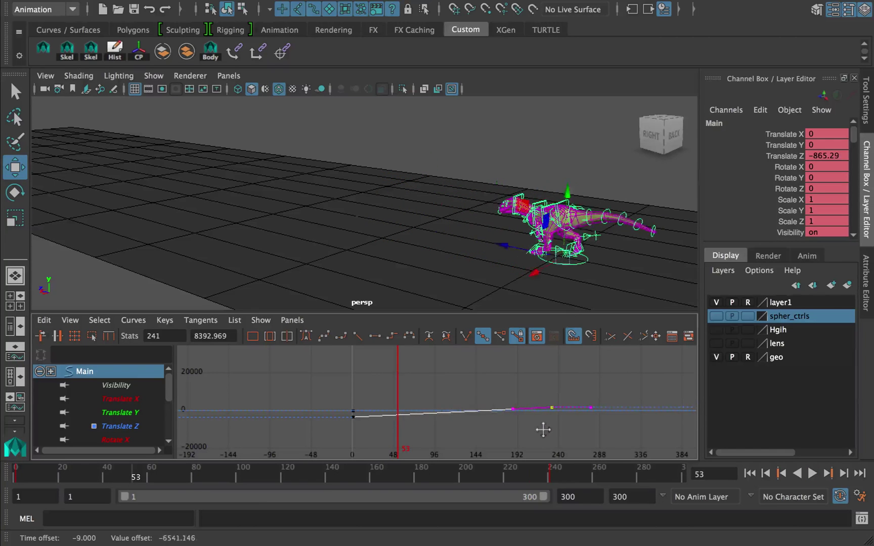
{"action": "middle_click_drag", "start_coordinate": [542, 430], "coordinate": [545, 431]}
{"action": "key", "text": "alt+v"}
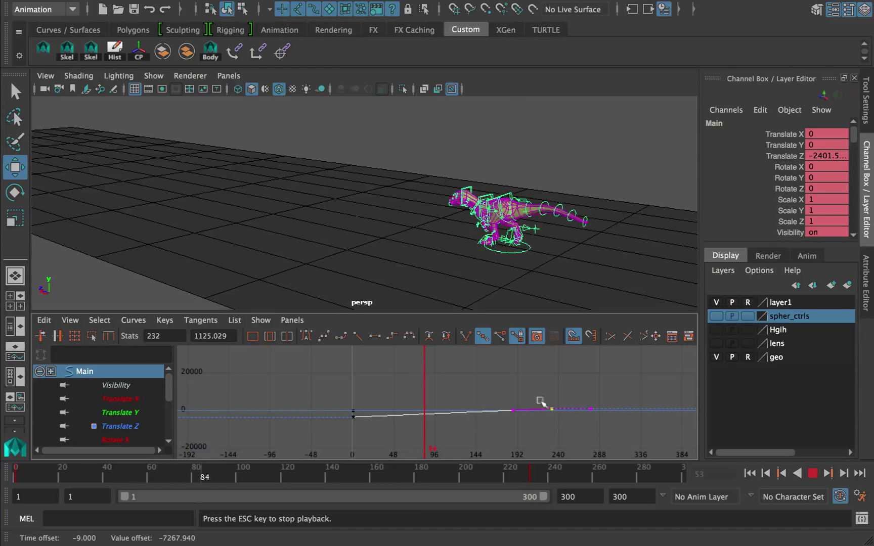
{"action": "key", "text": "alt+v"}
- Play the run in a close-up of the dinosaur's feet to examine whether they slide on the ground plane
{"action": "middle_click_drag", "start_coordinate": [596, 251], "coordinate": [482, 240], "text": "alt"}
{"action": "right_click_drag", "start_coordinate": [349, 238], "coordinate": [400, 238], "text": "alt"}
{"action": "middle_click_drag", "start_coordinate": [458, 283], "coordinate": [447, 195], "text": "alt"}
{"action": "left_click_drag", "start_coordinate": [447, 196], "coordinate": [402, 195], "text": "alt"}
{"action": "middle_click_drag", "start_coordinate": [402, 195], "coordinate": [515, 200], "text": "alt"}
{"action": "left_click_drag", "start_coordinate": [515, 199], "coordinate": [513, 206], "text": "alt"}
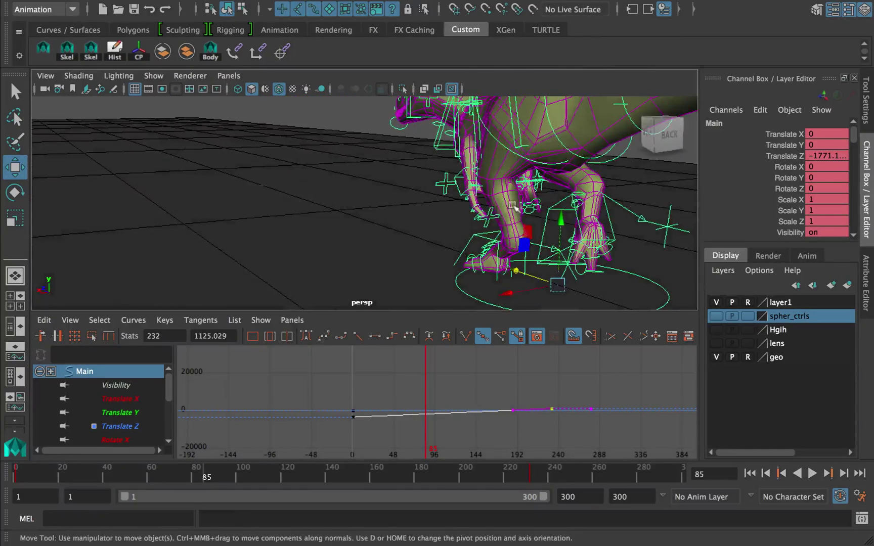
{"action": "key", "text": "alt+v"}
{"action": "key", "text": "alt+v"}
{"action": "left_click_drag", "start_coordinate": [443, 211], "coordinate": [458, 228], "text": "alt"}
{"action": "right_click_drag", "start_coordinate": [445, 230], "coordinate": [427, 231], "text": "alt"}
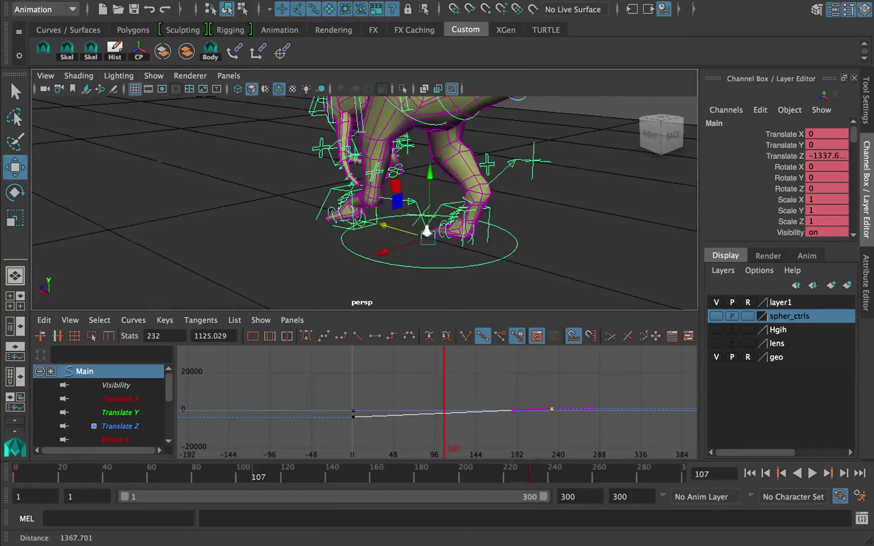
{"action": "middle_click_drag", "start_coordinate": [426, 231], "coordinate": [448, 237], "text": "alt"}
- Shorten the playback range to end at frame 230 and play on from around frame 108
{"action": "key", "text": "alt+period"}
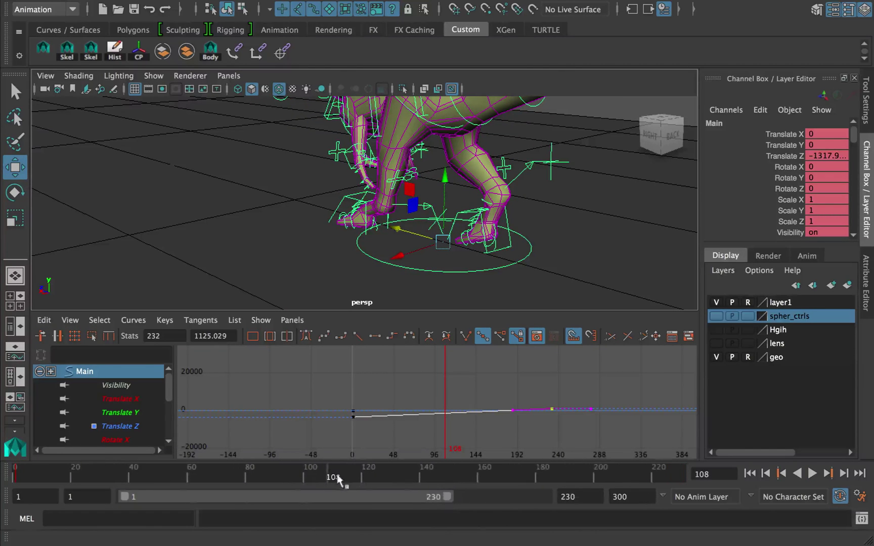
{"action": "mouse_move", "coordinate": [337, 476]}
{"action": "left_mouse_down"}
{"action": "mouse_move", "coordinate": [294, 474]}
{"action": "mouse_move", "coordinate": [339, 477]}
{"action": "left_mouse_up"}
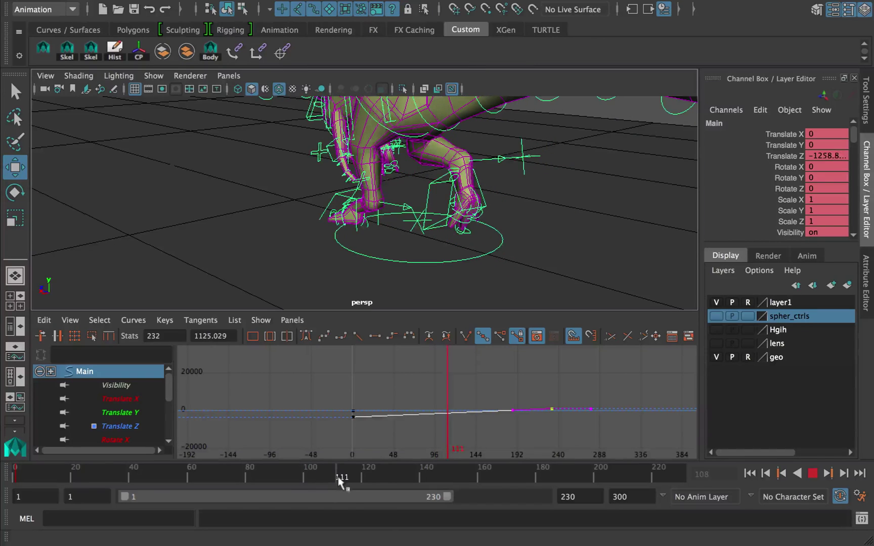
- Fine-tune the last Translate Z key to frame 234 and value 564.375, and play back the foot contact
{"action": "middle_click_drag", "start_coordinate": [543, 380], "coordinate": [552, 385]}
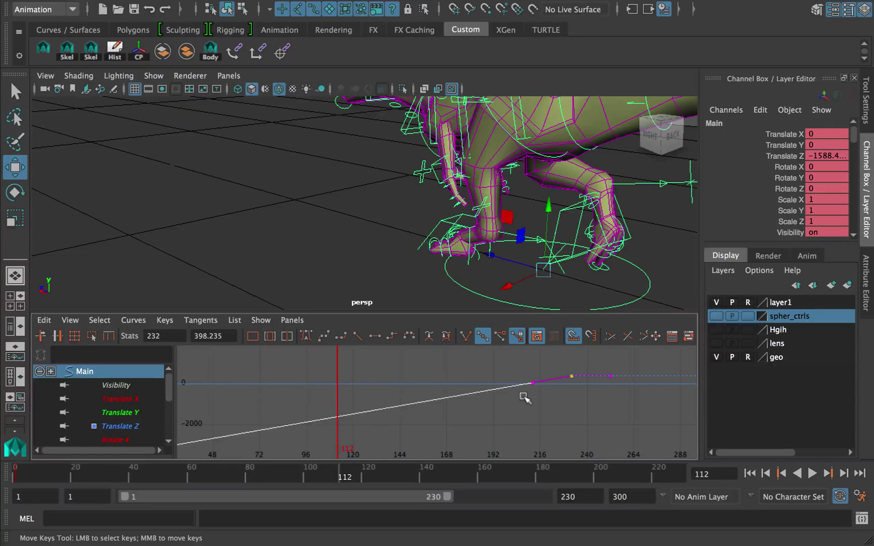
{"action": "right_click_drag", "start_coordinate": [541, 398], "coordinate": [574, 379], "text": "alt"}
{"action": "middle_click_drag", "start_coordinate": [639, 367], "coordinate": [466, 416], "text": "alt"}
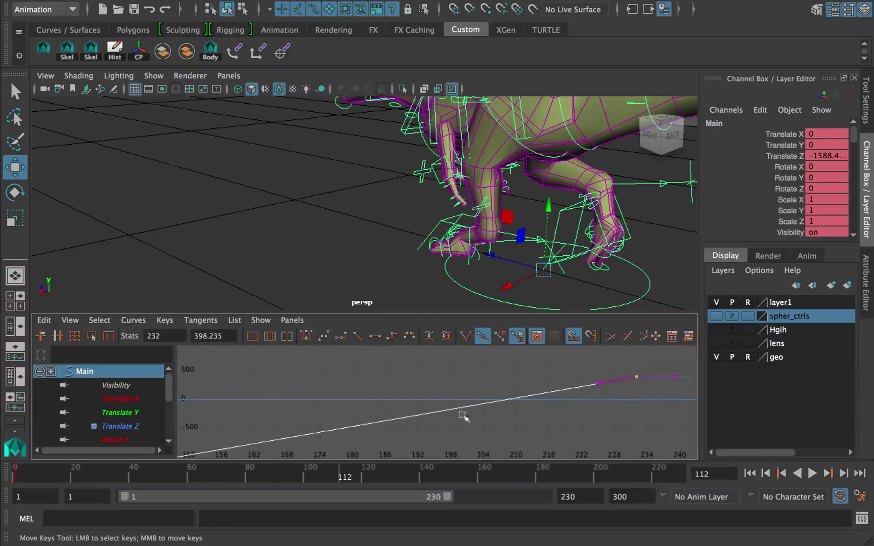
{"action": "mouse_move", "coordinate": [628, 396]}
{"action": "middle_mouse_down"}
{"action": "mouse_move", "coordinate": [617, 380]}
{"action": "mouse_move", "coordinate": [640, 406]}
{"action": "middle_mouse_up"}
{"action": "key", "text": "alt+v"}
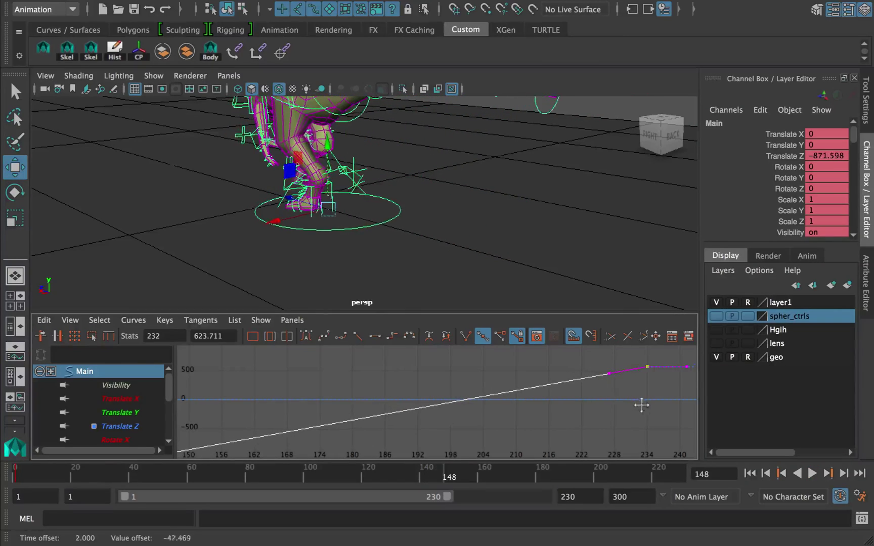
{"action": "key", "text": "Escape"}
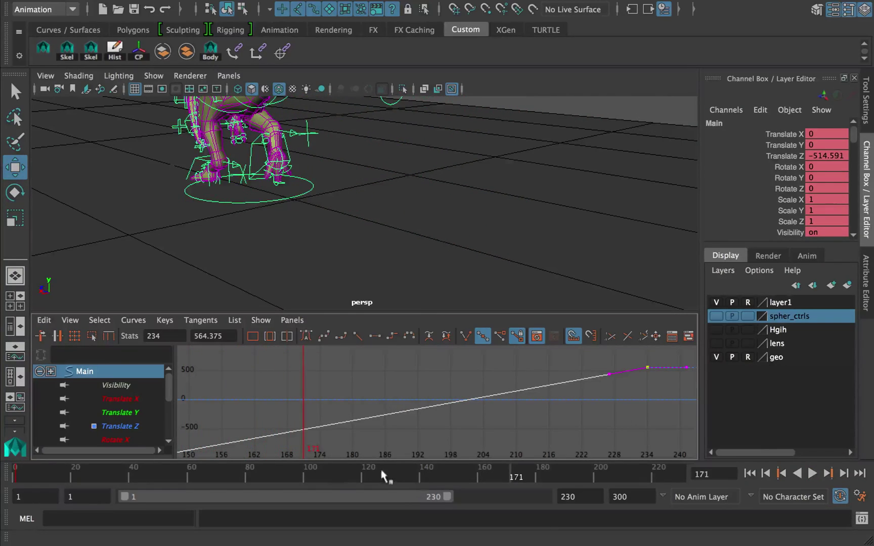
- Try moving the last Translate Z key to frame 235 and value 599.977, and play back the foot contact
{"action": "left_click_drag", "start_coordinate": [378, 474], "coordinate": [261, 475]}
{"action": "right_click_drag", "start_coordinate": [496, 245], "coordinate": [466, 230], "text": "alt"}
{"action": "left_click_drag", "start_coordinate": [467, 230], "coordinate": [468, 205], "text": "alt"}
{"action": "middle_click_drag", "start_coordinate": [609, 399], "coordinate": [531, 420], "text": "alt"}
{"action": "middle_click_drag", "start_coordinate": [562, 405], "coordinate": [567, 402]}
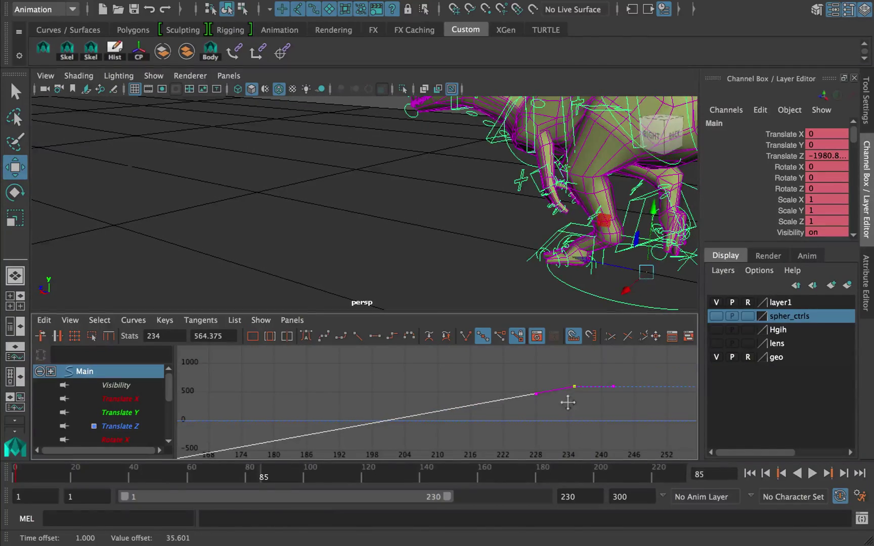
{"action": "key", "text": "alt+v"}
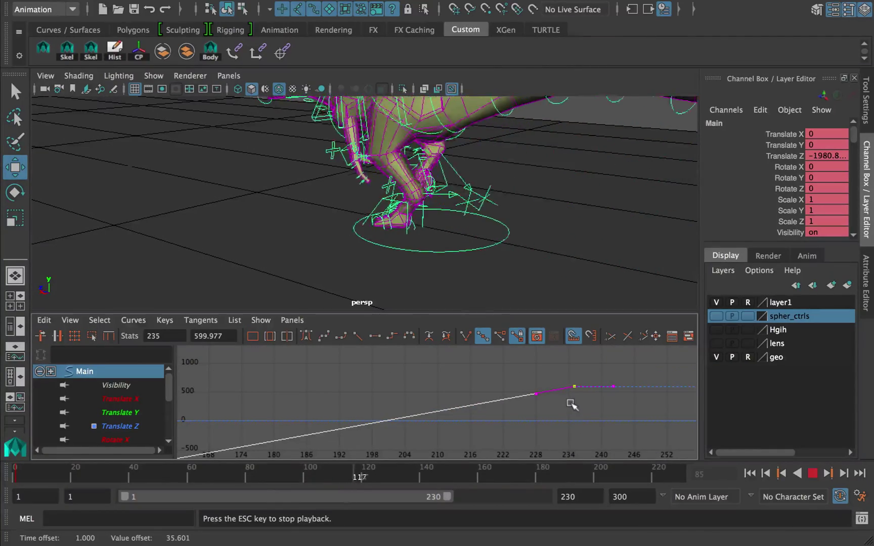
- Try moving the last Translate Z key to frame 250 and value 789.851, and replay the run from earlier frames
{"action": "middle_click_drag", "start_coordinate": [583, 414], "coordinate": [672, 407]}
{"action": "left_click", "coordinate": [281, 476]}
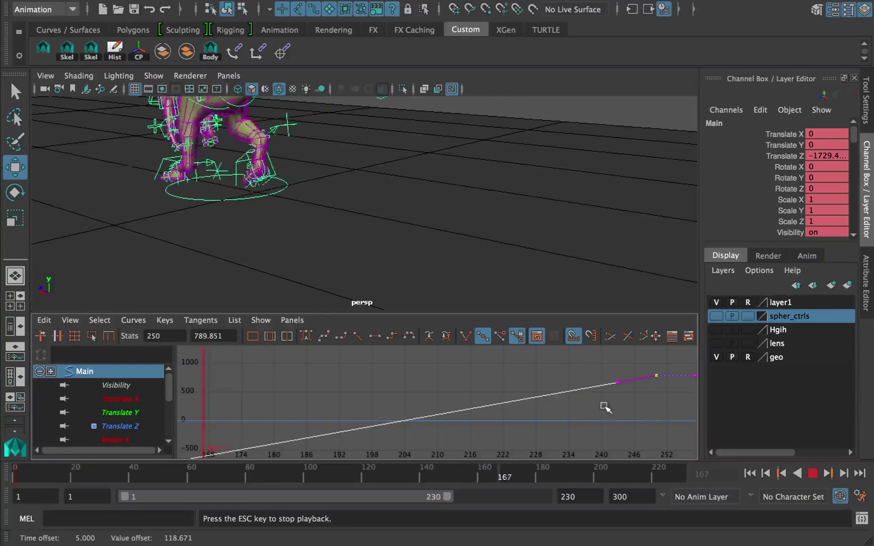
{"action": "left_click", "coordinate": [153, 471]}
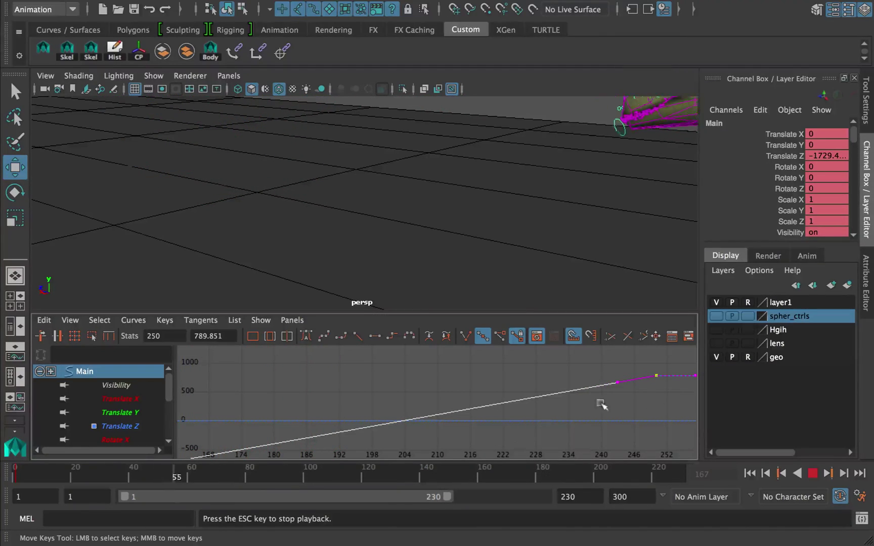
{"action": "middle_click_drag", "start_coordinate": [411, 187], "coordinate": [414, 207], "text": "alt"}
{"action": "left_click_drag", "start_coordinate": [412, 192], "coordinate": [397, 209], "text": "alt"}
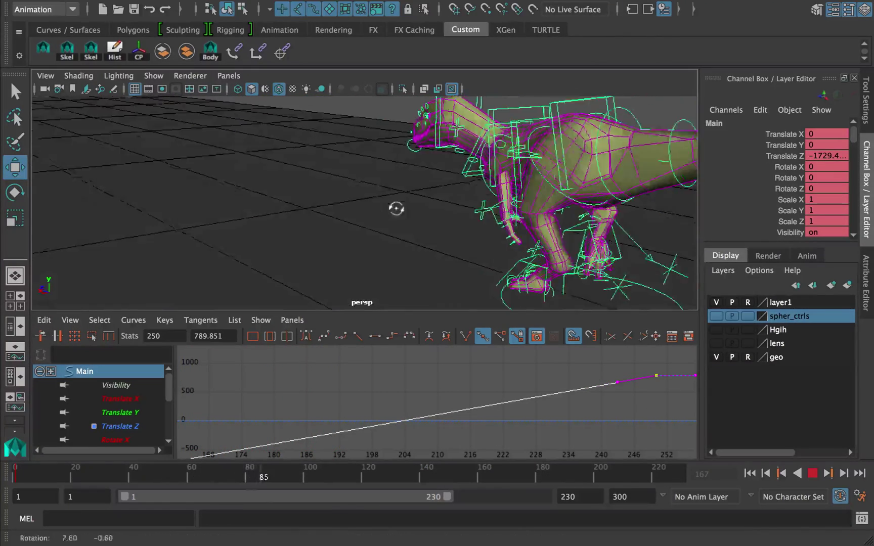
{"action": "middle_click_drag", "start_coordinate": [418, 220], "coordinate": [425, 223], "text": "alt"}
{"action": "mouse_move", "coordinate": [425, 223]}
{"action": "left_mouse_down", "text": "alt"}
{"action": "mouse_move", "coordinate": [387, 215]}
{"action": "mouse_move", "coordinate": [427, 231]}
{"action": "mouse_move", "coordinate": [420, 230]}
{"action": "left_mouse_up", "text": "alt"}
{"action": "key", "text": "alt+v"}
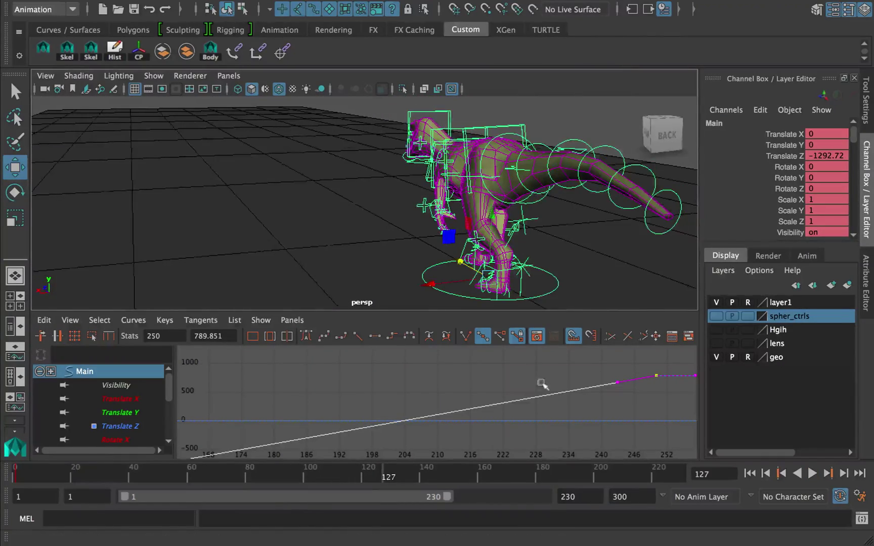
- Try the last Translate Z key at frames 254 and 266, then at frame 292 with value 1035.263, replaying the run
{"action": "middle_click_drag", "start_coordinate": [580, 364], "coordinate": [526, 363], "text": "alt"}
{"action": "right_click_drag", "start_coordinate": [526, 363], "coordinate": [498, 384], "text": "alt"}
{"action": "key", "text": "alt+v"}
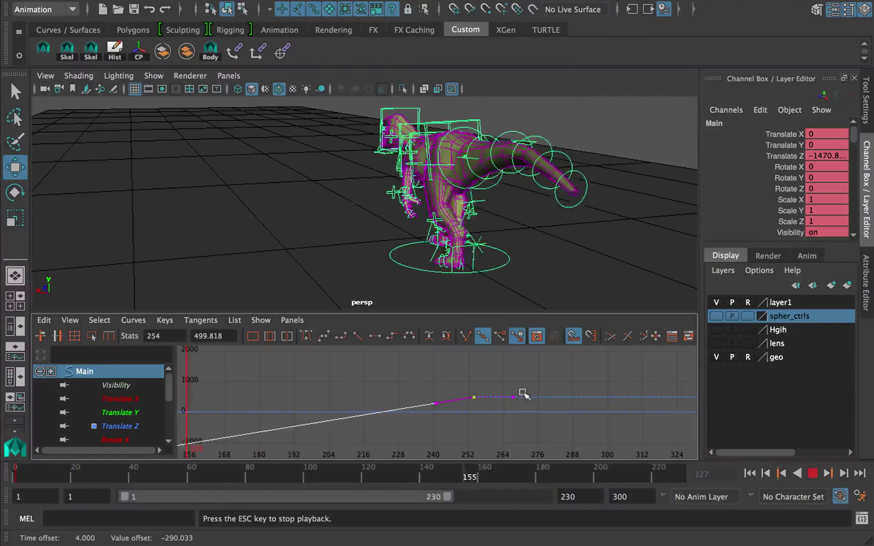
{"action": "middle_click_drag", "start_coordinate": [513, 404], "coordinate": [555, 380]}
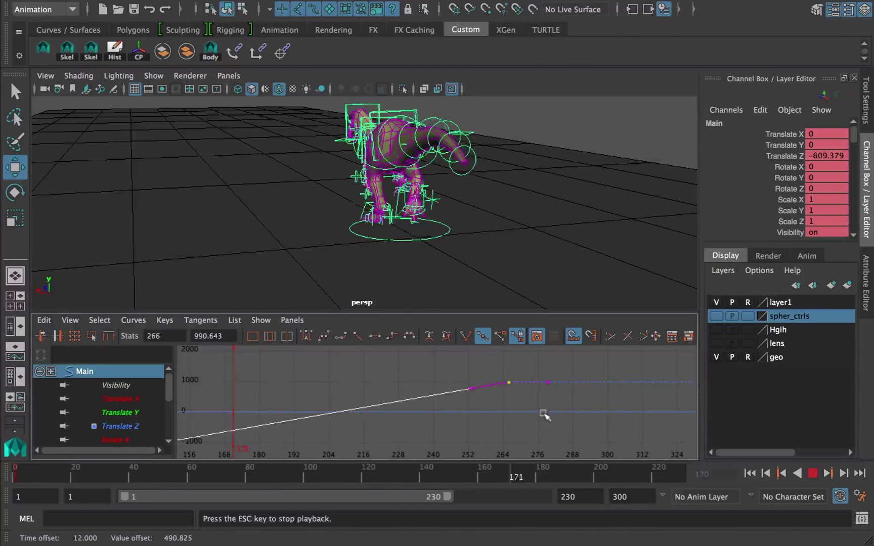
{"action": "mouse_move", "coordinate": [538, 427]}
{"action": "middle_mouse_down"}
{"action": "mouse_move", "coordinate": [606, 423]}
{"action": "mouse_move", "coordinate": [556, 428]}
{"action": "middle_mouse_up"}
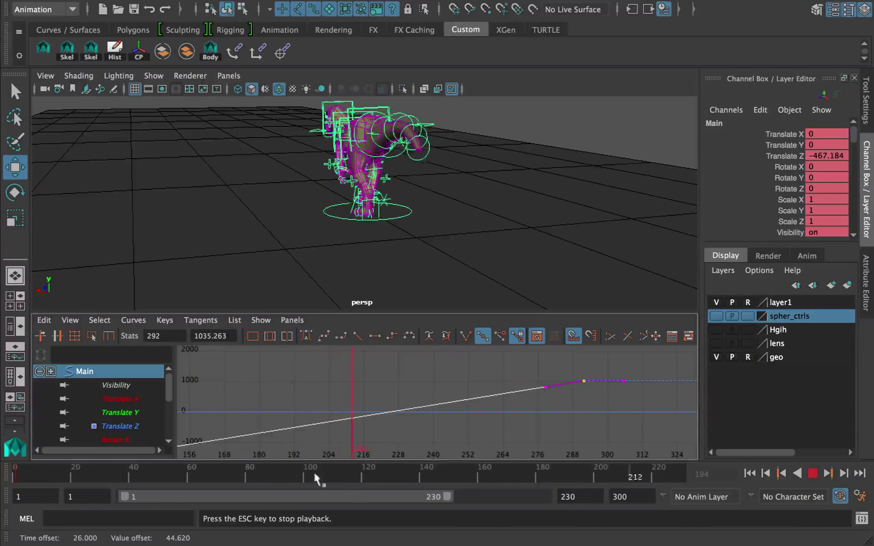
{"action": "left_click", "coordinate": [238, 475]}
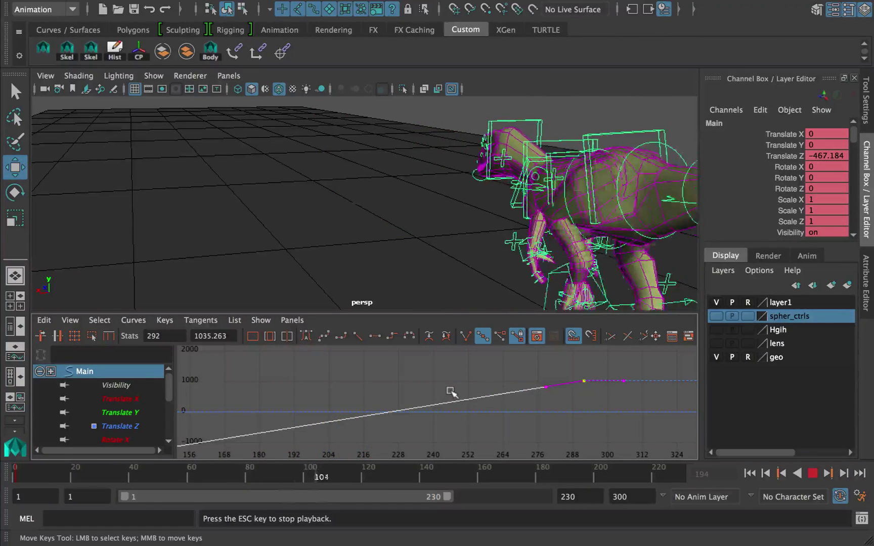
- Try a faster run by moving the last Translate Z key to frame 275 and value 1905.362, and play it back
{"action": "key", "text": "Escape"}
{"action": "middle_click_drag", "start_coordinate": [579, 409], "coordinate": [555, 375]}
{"action": "key", "text": "alt+v"}
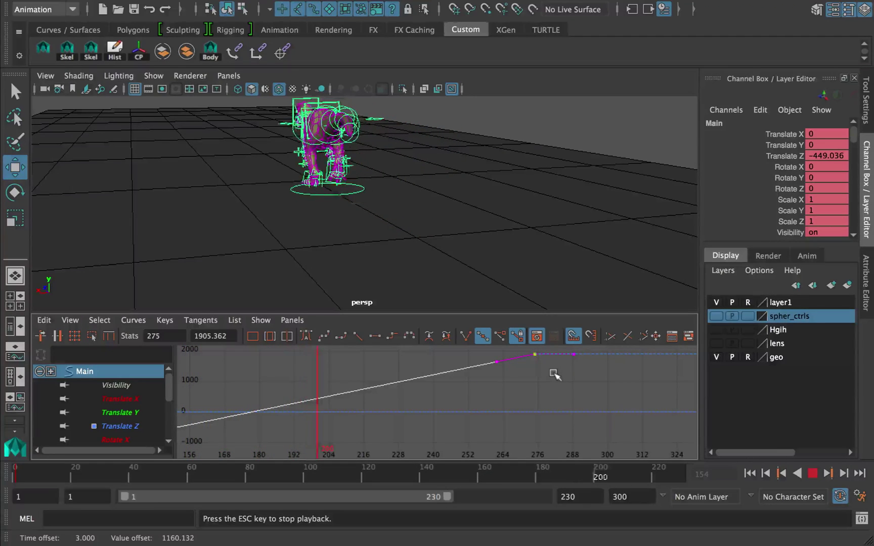
{"action": "key", "text": "Escape"}
- Raise the last Translate Z key's value to 2044.801 at frame 275, and play the run from near the start
{"action": "key", "text": "f"}
{"action": "scroll", "coordinate": [357, 229], "scroll_direction": "up", "scroll_amount": 4}
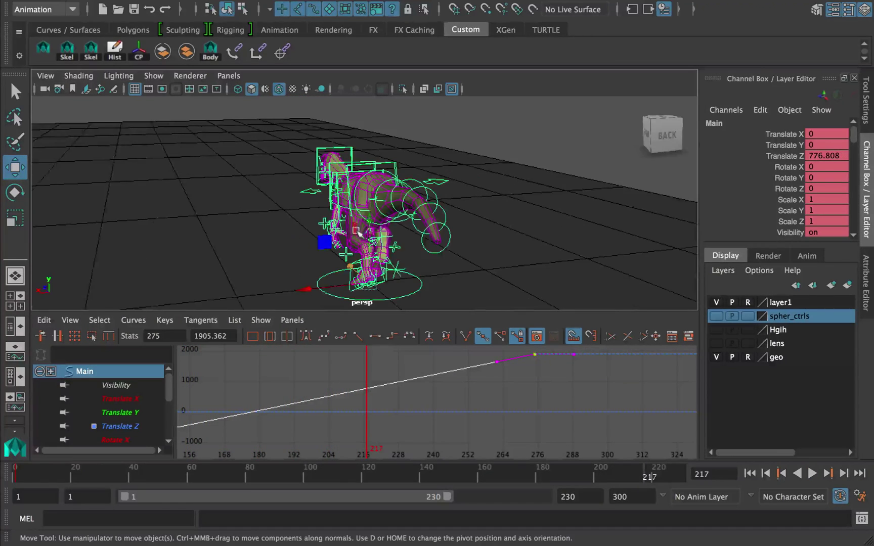
{"action": "middle_click_drag", "start_coordinate": [356, 230], "coordinate": [428, 203], "text": "alt"}
{"action": "scroll", "coordinate": [515, 351], "scroll_direction": "up", "scroll_amount": 4}
{"action": "middle_click_drag", "start_coordinate": [515, 368], "coordinate": [510, 421], "text": "alt"}
{"action": "middle_click_drag", "start_coordinate": [556, 396], "coordinate": [558, 390]}
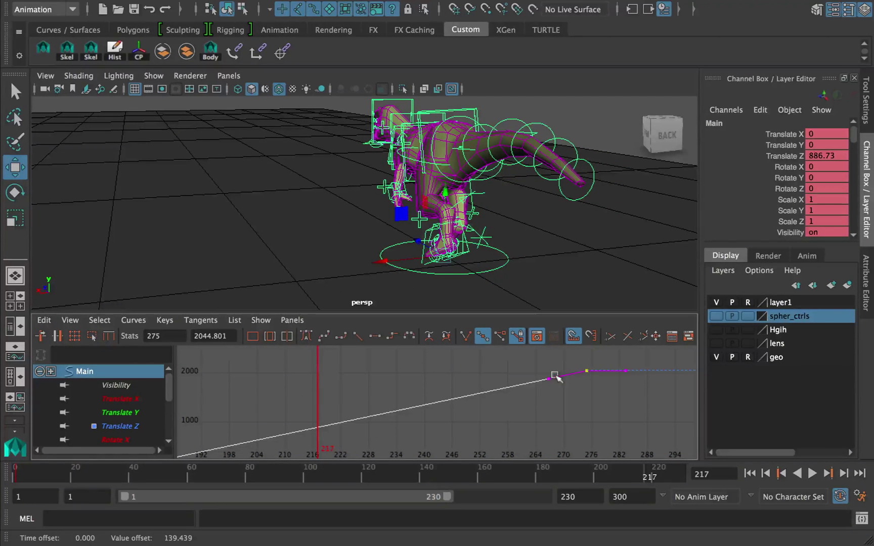
{"action": "left_click_drag", "start_coordinate": [192, 480], "coordinate": [68, 478]}
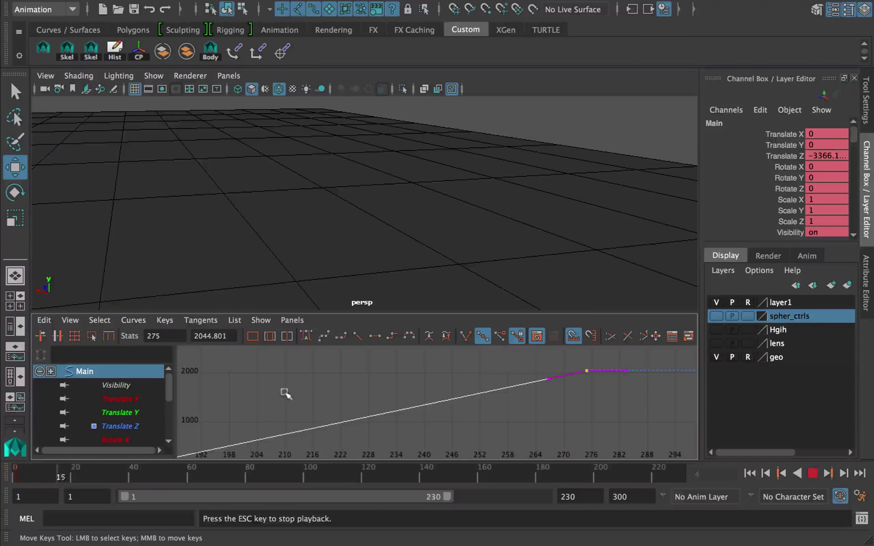
{"action": "key", "text": "Escape"}
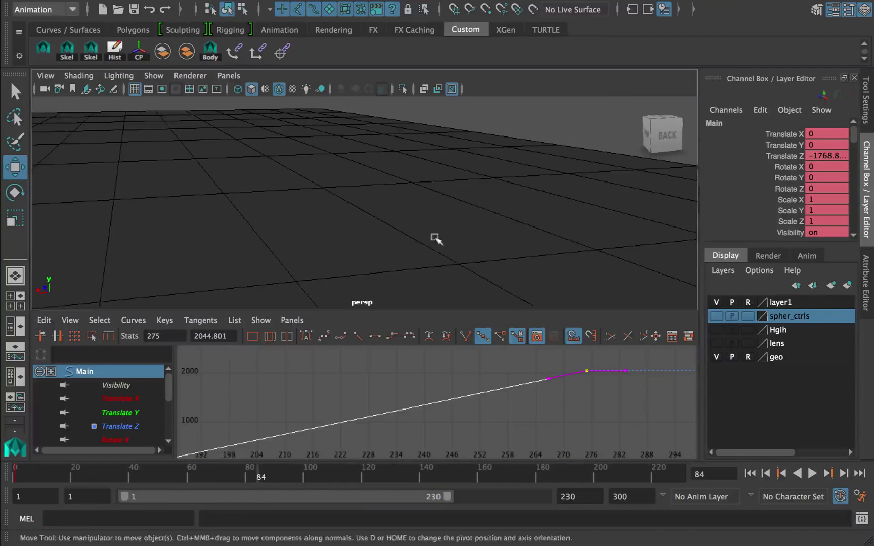
- Play the run with the dinosaur back in frame and examine its feet against the ground plane up close
{"action": "middle_click_drag", "start_coordinate": [435, 239], "coordinate": [408, 170], "text": "alt"}
{"action": "scroll", "coordinate": [451, 198], "scroll_direction": "down", "scroll_amount": 5}
{"action": "left_click_drag", "start_coordinate": [452, 219], "coordinate": [482, 205], "text": "alt"}
{"action": "key", "text": "alt+v"}
{"action": "key", "text": "Escape"}
{"action": "scroll", "coordinate": [456, 193], "scroll_direction": "down", "scroll_amount": 8}
{"action": "scroll", "coordinate": [405, 191], "scroll_direction": "up", "scroll_amount": 8}
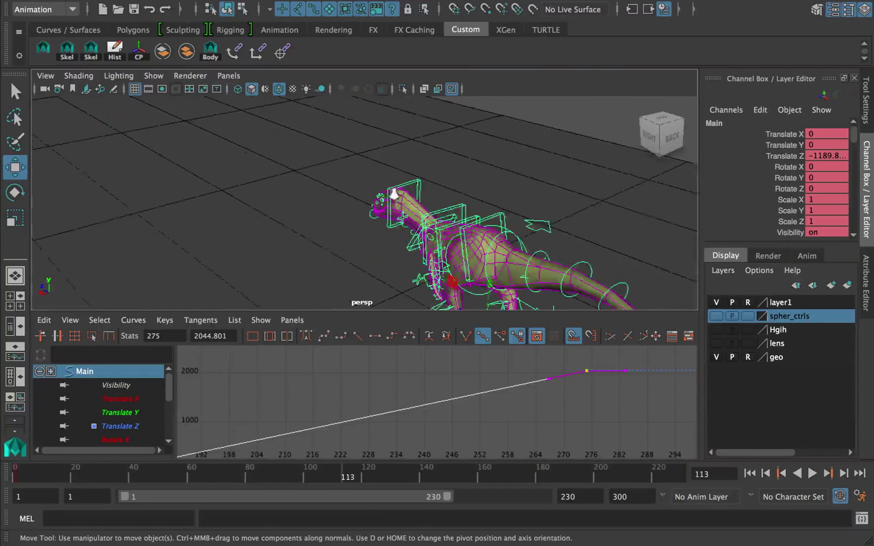
{"action": "middle_click_drag", "start_coordinate": [397, 210], "coordinate": [414, 146], "text": "alt"}
{"action": "middle_click_drag", "start_coordinate": [454, 212], "coordinate": [434, 171], "text": "alt"}
{"action": "mouse_move", "coordinate": [439, 231]}
{"action": "left_mouse_down", "text": "alt"}
{"action": "mouse_move", "coordinate": [425, 212]}
{"action": "mouse_move", "coordinate": [431, 223]}
{"action": "left_mouse_up", "text": "alt"}
- Try the last Translate Z key at frame 293 with value 3558.55 and at frame 286 with value 1506.009, playing back the run
{"action": "middle_click_drag", "start_coordinate": [516, 394], "coordinate": [453, 396], "text": "alt"}
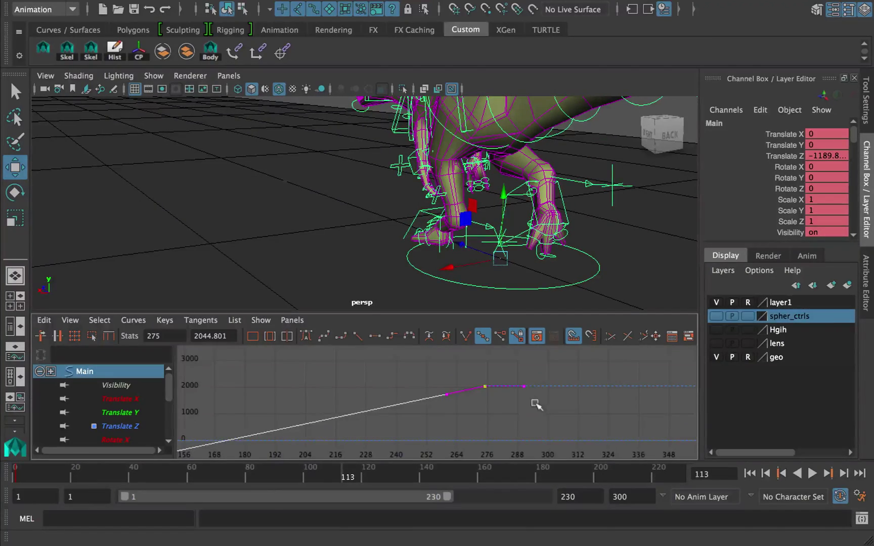
{"action": "middle_click_drag", "start_coordinate": [534, 402], "coordinate": [565, 375]}
{"action": "key", "text": "alt+v"}
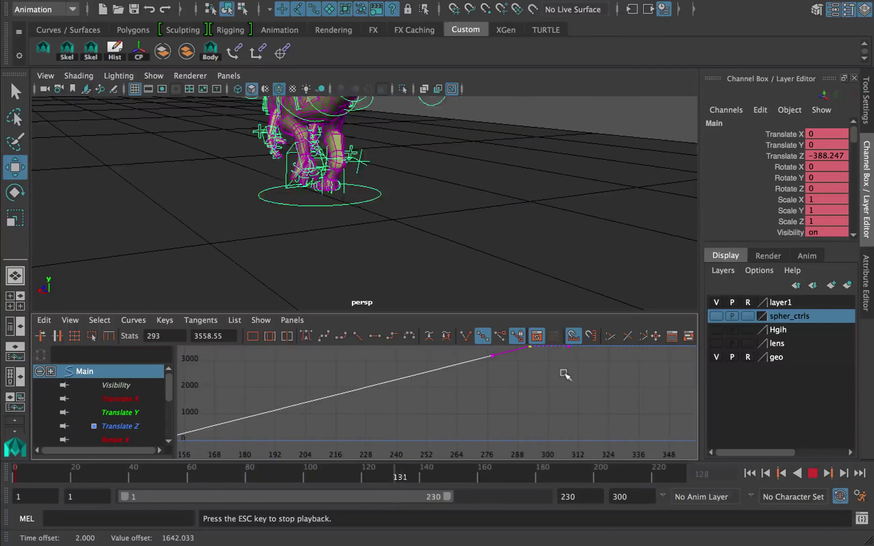
{"action": "key", "text": "Escape"}
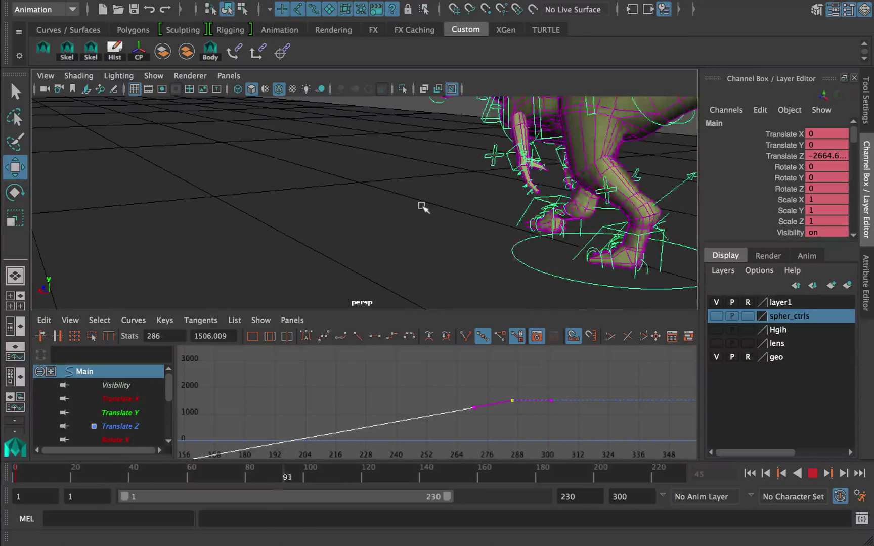
{"action": "key", "text": "Escape"}
- Try moving the last Translate Z key back to frame 134 and value -1126.374, and play back the run
{"action": "middle_click_drag", "start_coordinate": [495, 412], "coordinate": [548, 388], "text": "alt"}
{"action": "mouse_move", "coordinate": [475, 398]}
{"action": "left_mouse_down"}
{"action": "mouse_move", "coordinate": [385, 411]}
{"action": "mouse_move", "coordinate": [337, 446]}
{"action": "left_mouse_up"}
{"action": "key", "text": "alt+v"}
{"action": "key", "text": "Escape"}
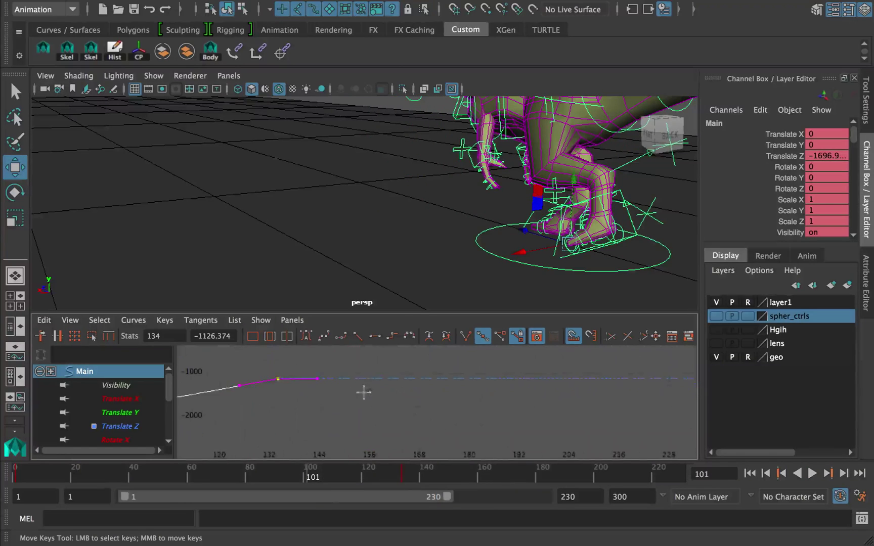
- Adjust the last Translate Z key to value -986.354 at frame 134, and replay the run from an earlier frame
{"action": "middle_click_drag", "start_coordinate": [432, 393], "coordinate": [448, 403]}
{"action": "key", "text": "alt+v"}
{"action": "key", "text": "Escape"}
{"action": "left_click_drag", "start_coordinate": [403, 461], "coordinate": [206, 472]}
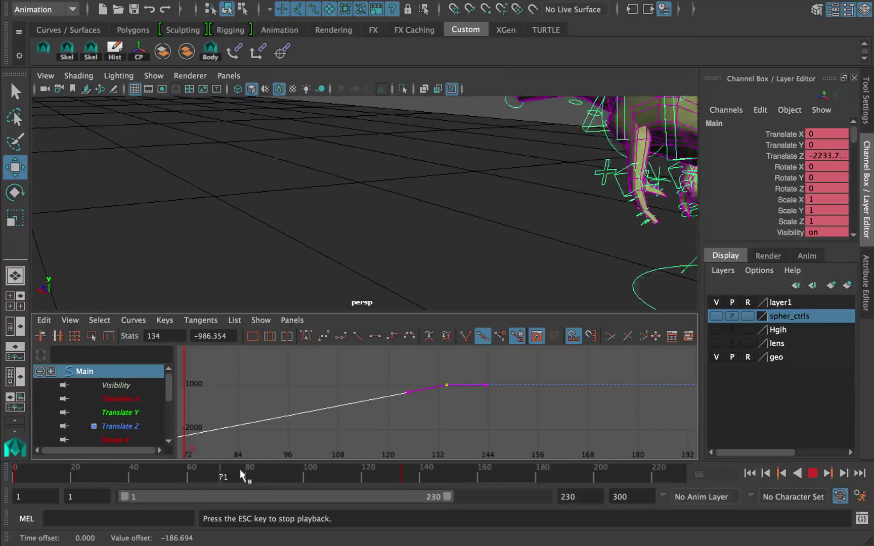
{"action": "key", "text": "Escape"}
- Test the last Translate Z key at value -1919.823, then at frame 135 with value -908.565, playing back the foot contact
{"action": "middle_click_drag", "start_coordinate": [410, 413], "coordinate": [408, 465]}
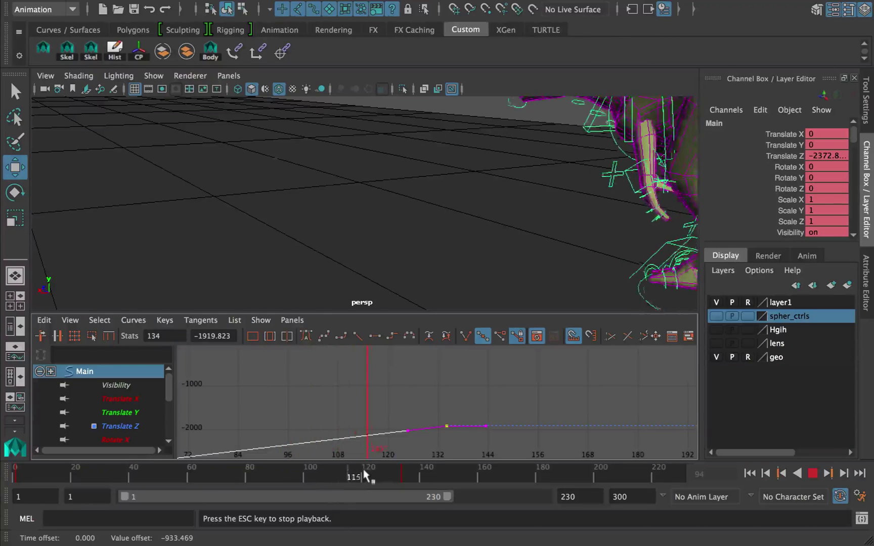
{"action": "key", "text": "Escape"}
{"action": "middle_click_drag", "start_coordinate": [433, 433], "coordinate": [436, 385]}
{"action": "key", "text": "alt+v"}
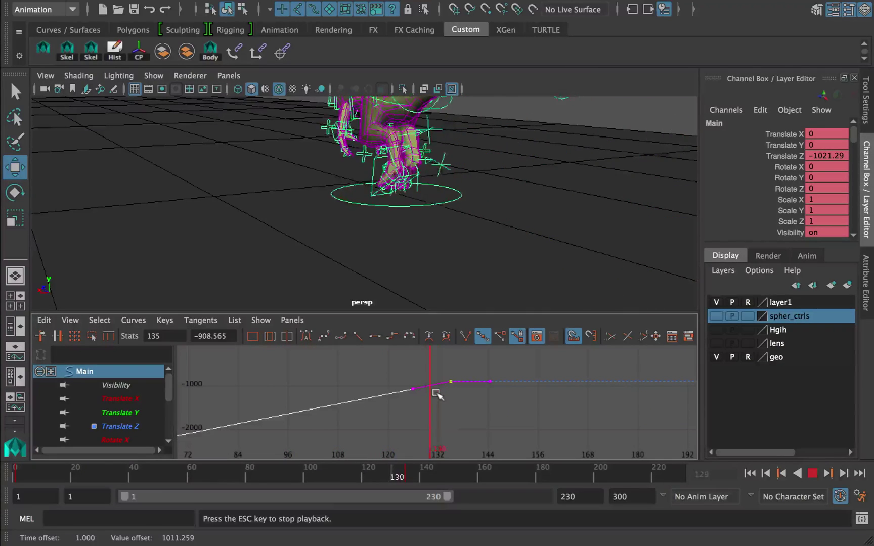
{"action": "key", "text": "Escape"}
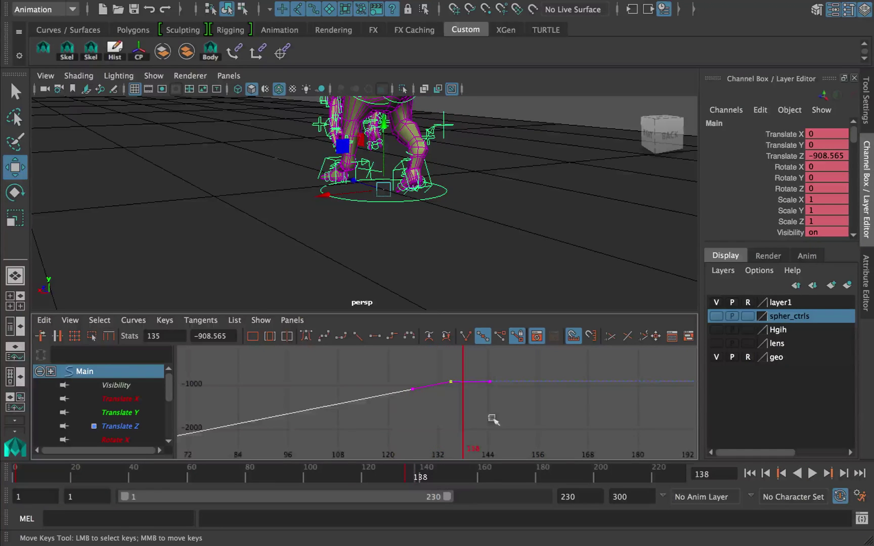
- Try the last Translate Z key at frame 241 with value -1092.77, then at frame 325 with value 5170.188
{"action": "middle_click_drag", "start_coordinate": [444, 411], "coordinate": [515, 412]}
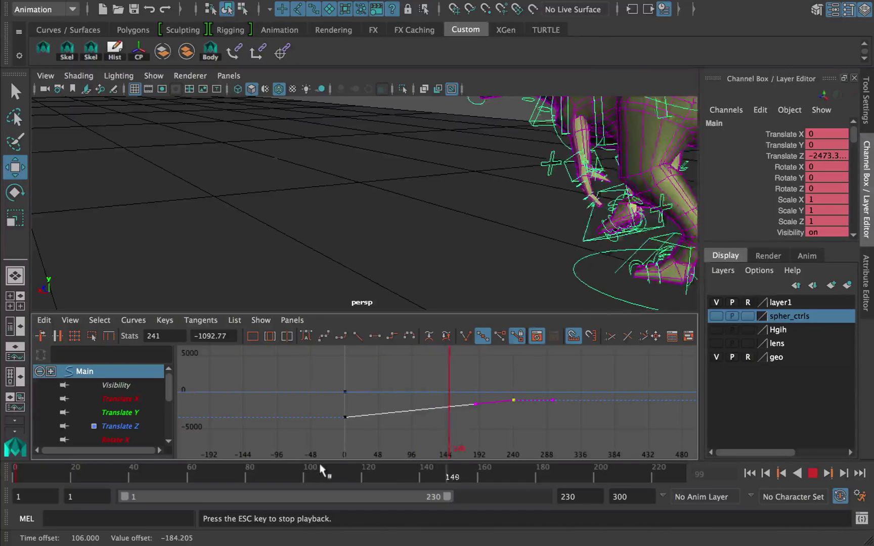
{"action": "middle_click_drag", "start_coordinate": [453, 427], "coordinate": [513, 378]}
- Try extending the last Translate Z key to frame 378 and value 12262.067, and play the run in a wider view
{"action": "middle_click_drag", "start_coordinate": [338, 270], "coordinate": [405, 318], "text": "alt"}
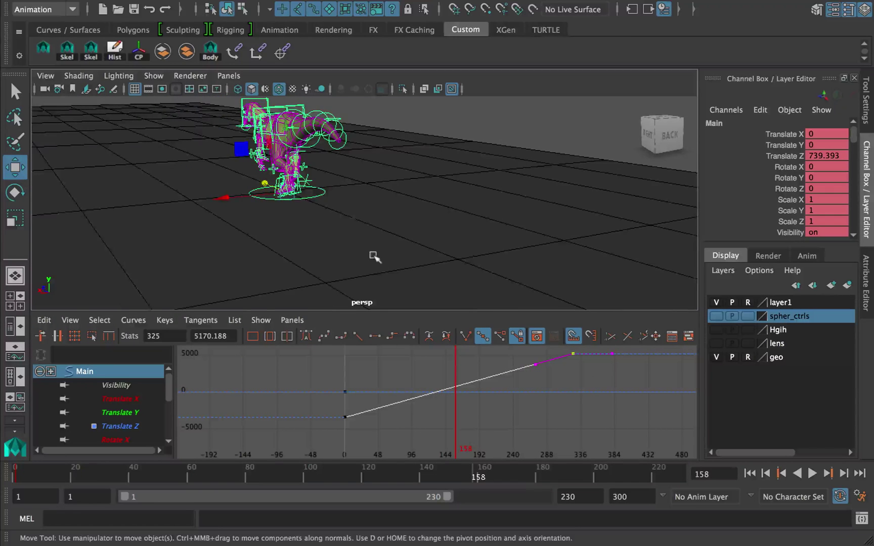
{"action": "scroll", "coordinate": [375, 255], "scroll_direction": "down", "scroll_amount": 5}
{"action": "middle_click_drag", "start_coordinate": [550, 412], "coordinate": [579, 378]}
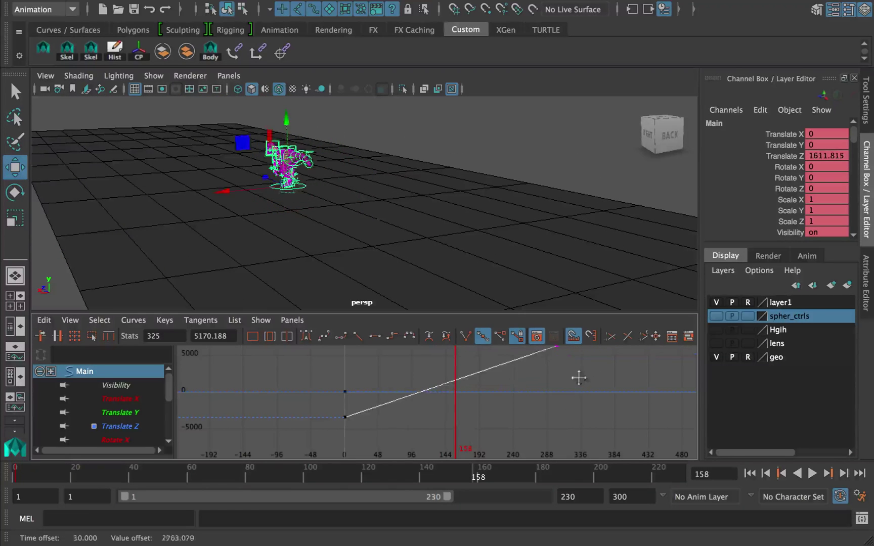
{"action": "left_click_drag", "start_coordinate": [312, 472], "coordinate": [177, 473]}
{"action": "key", "text": "alt+v"}
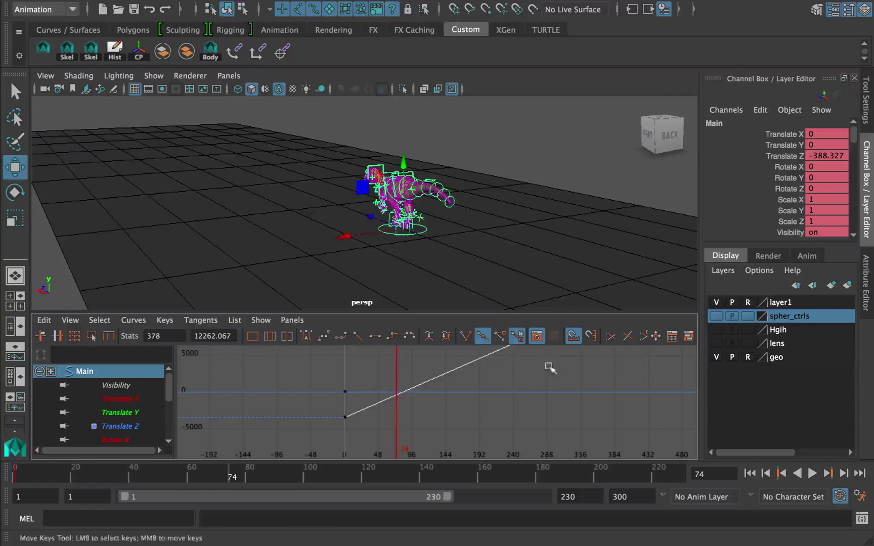
- Try the last Translate Z key at frame 481 with value 10420.02, then at frame 771 with value 14958.823, and play back
{"action": "middle_click_drag", "start_coordinate": [552, 365], "coordinate": [622, 381]}
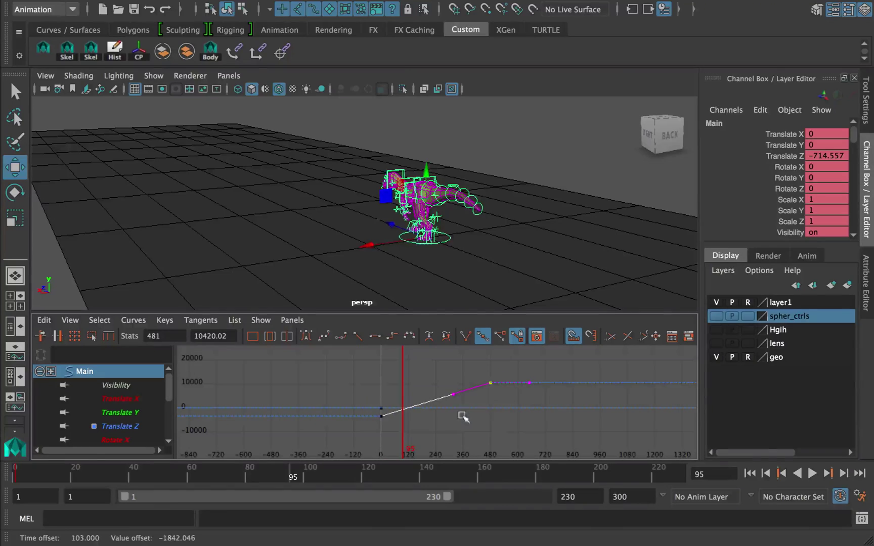
{"action": "middle_click_drag", "start_coordinate": [462, 416], "coordinate": [525, 400]}
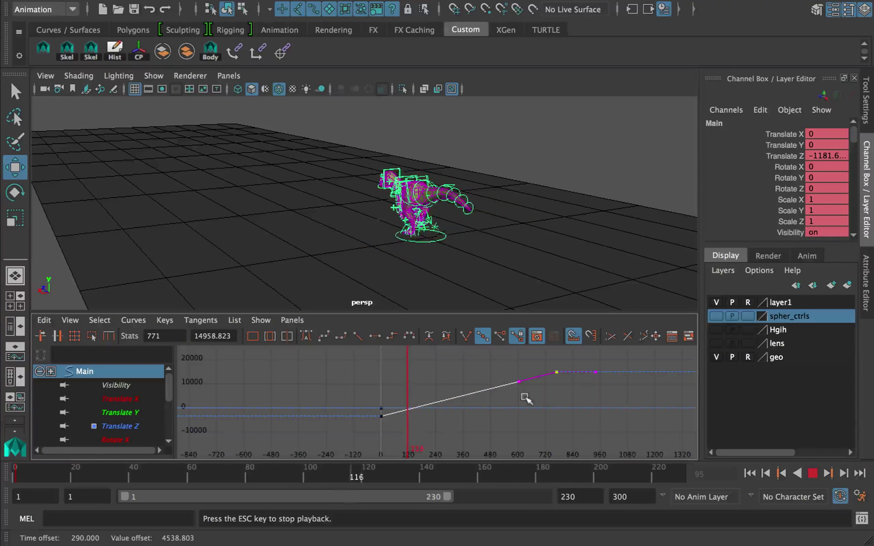
{"action": "key", "text": "Escape"}
- Try a slower run with the last Translate Z key at frame 792 and value 5881.217, playing it back closer to the dinosaur
{"action": "scroll", "coordinate": [435, 226], "scroll_direction": "up", "scroll_amount": 5}
{"action": "left_click_drag", "start_coordinate": [435, 226], "coordinate": [434, 231], "text": "alt"}
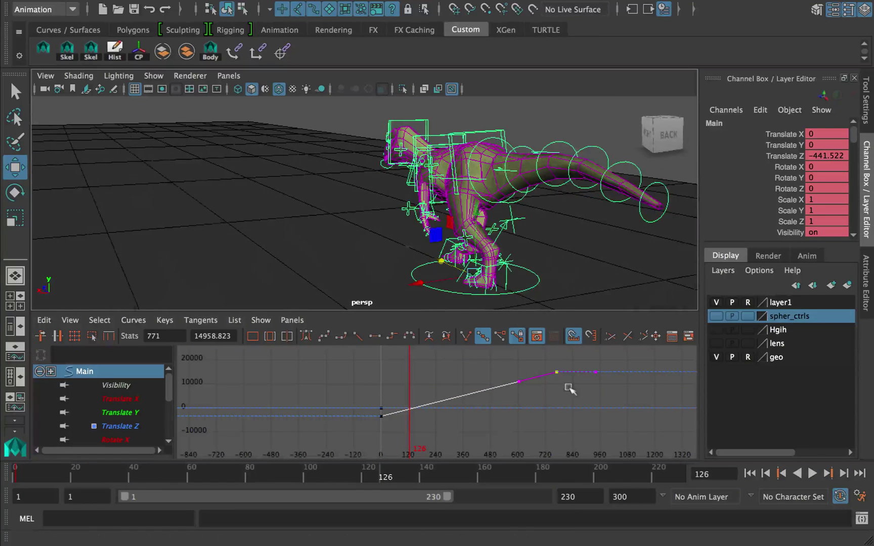
{"action": "middle_click_drag", "start_coordinate": [570, 388], "coordinate": [569, 412]}
{"action": "key", "text": "alt+v"}
{"action": "key", "text": "Escape"}
{"action": "key", "text": "alt+v"}
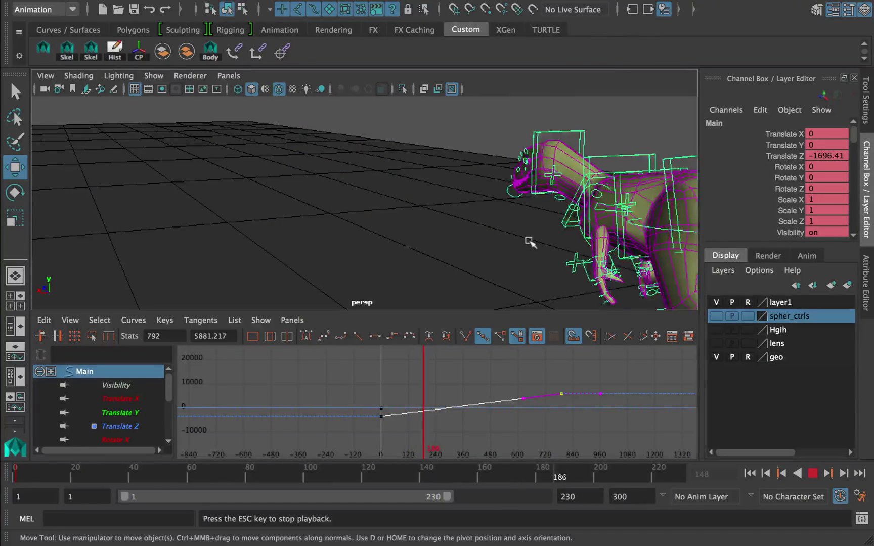
{"action": "key", "text": "Escape"}
- Set the last Translate Z key to value 12122.071 at frame 792, and replay the run from around frame 39
{"action": "middle_click_drag", "start_coordinate": [596, 381], "coordinate": [571, 384]}
{"action": "key", "text": "alt+v"}
{"action": "key", "text": "Escape"}
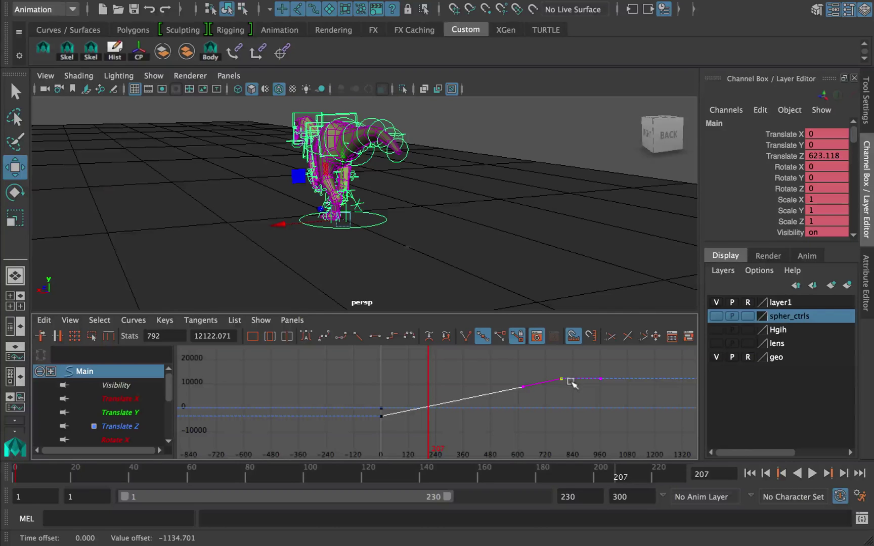
{"action": "left_click", "coordinate": [127, 475]}
{"action": "key", "text": "alt+v"}
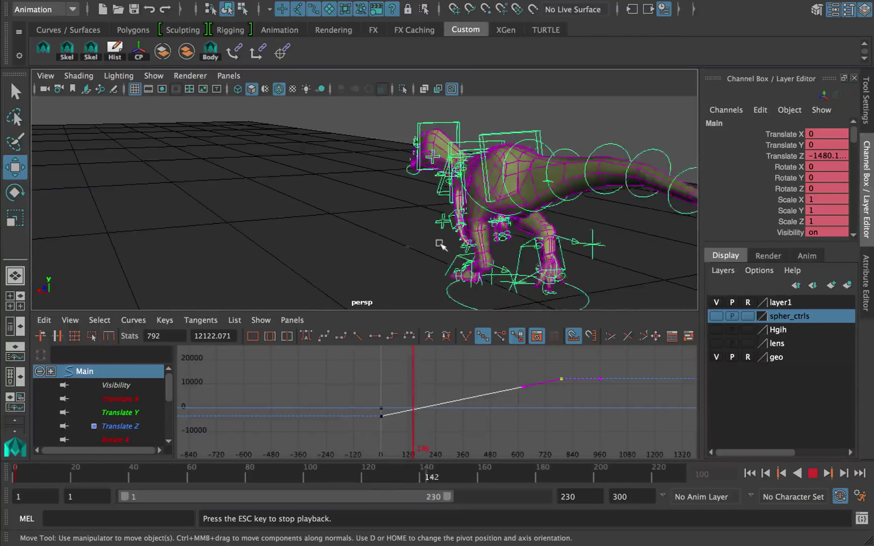
{"action": "left_click_drag", "start_coordinate": [440, 245], "coordinate": [416, 224], "text": "alt"}
{"action": "middle_click_drag", "start_coordinate": [416, 224], "coordinate": [492, 233], "text": "alt"}
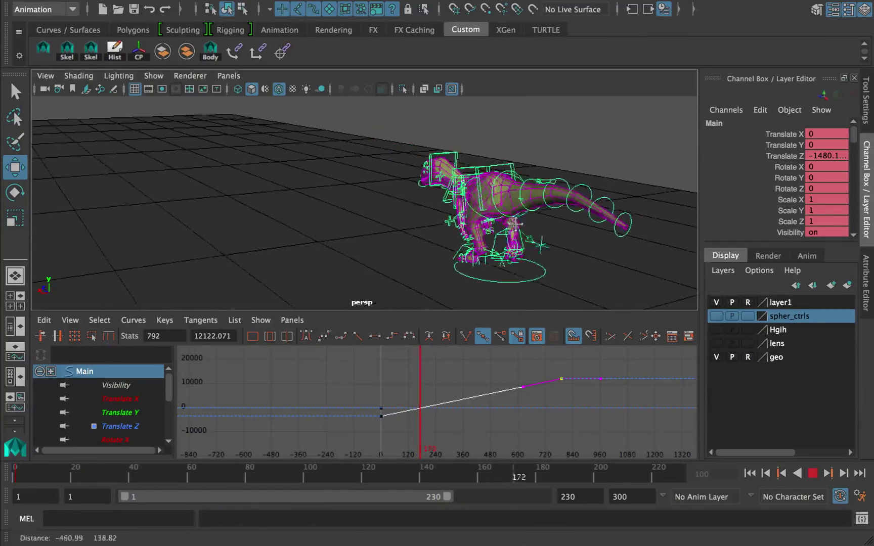
{"action": "left_click_drag", "start_coordinate": [492, 233], "coordinate": [475, 225], "text": "alt"}
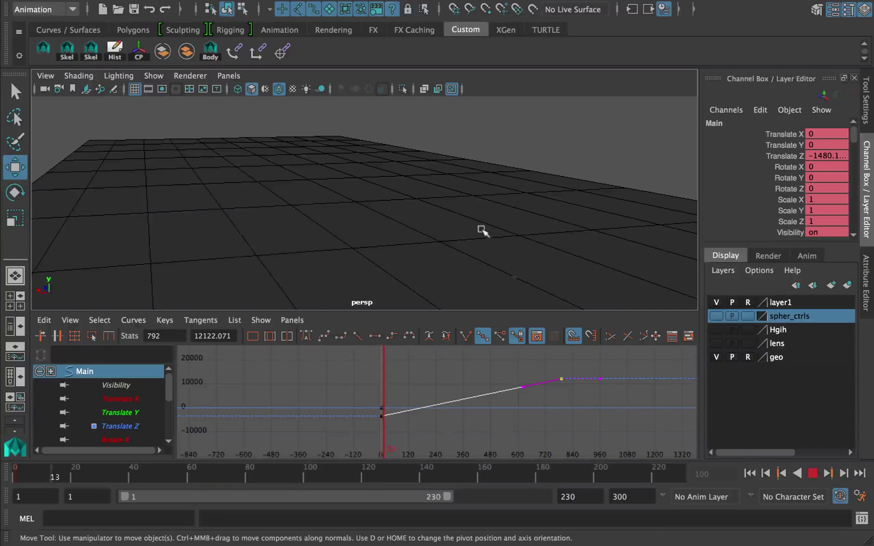
{"action": "key", "text": "q"}
{"action": "key", "text": "super+s"}
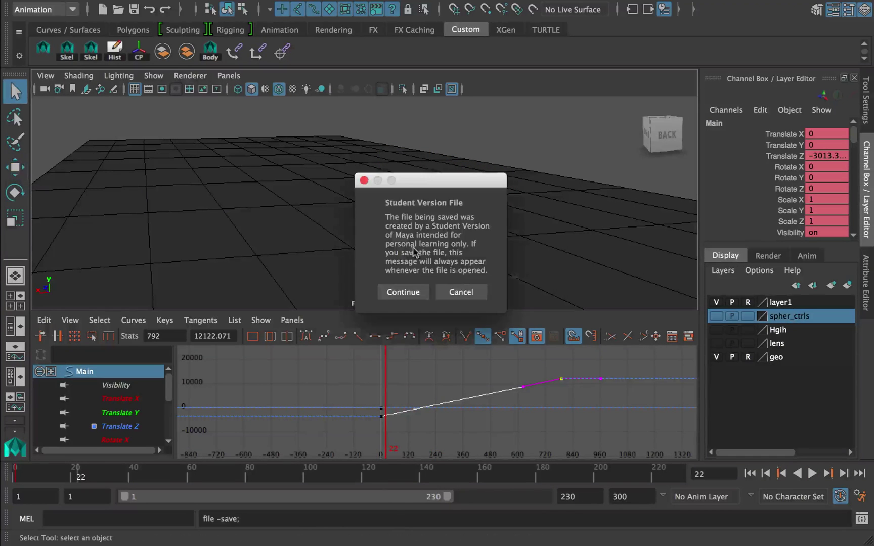
{"action": "left_click", "coordinate": [458, 287]}
{"action": "left_click", "coordinate": [453, 275]}
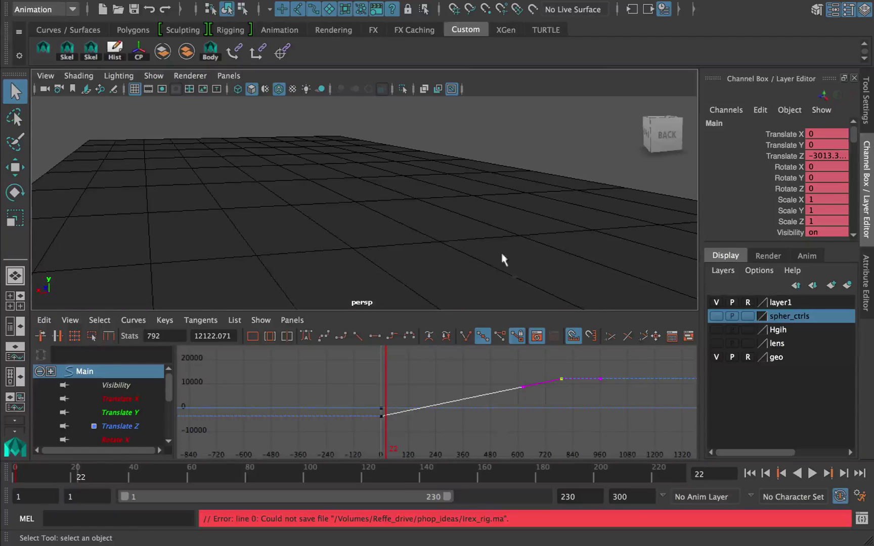
- Scrub and play the run between about frames 135 and 179 in a side view to examine the foot contacts
{"action": "left_click_drag", "start_coordinate": [354, 474], "coordinate": [412, 474]}
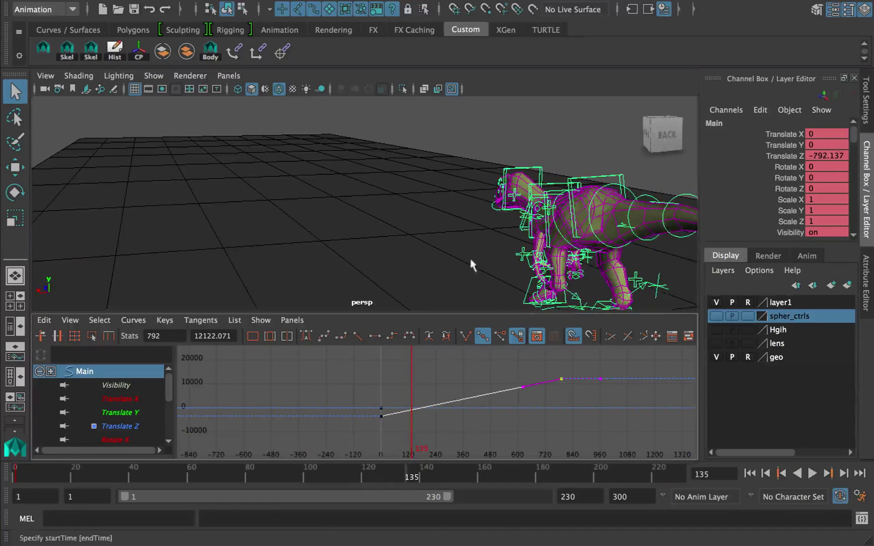
{"action": "left_click_drag", "start_coordinate": [470, 264], "coordinate": [513, 232], "text": "alt"}
{"action": "key", "text": "alt+v"}
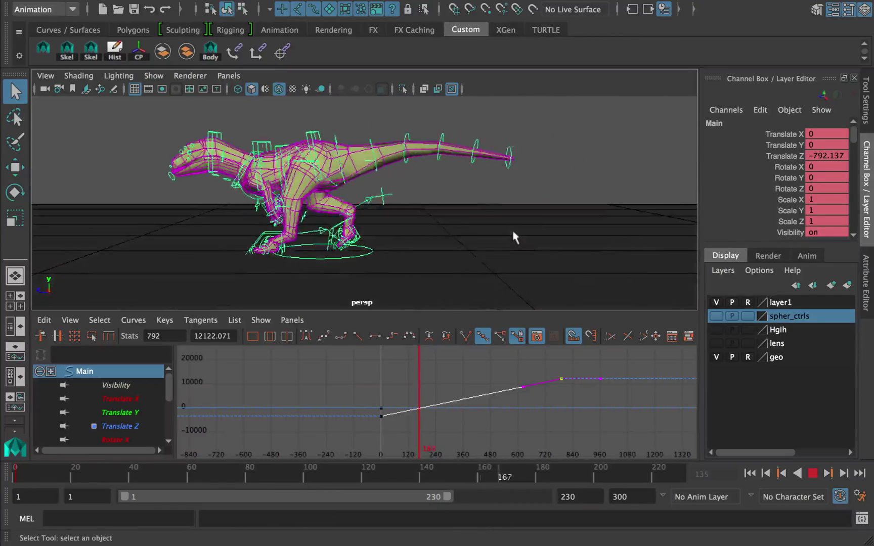
{"action": "left_click", "coordinate": [435, 477]}
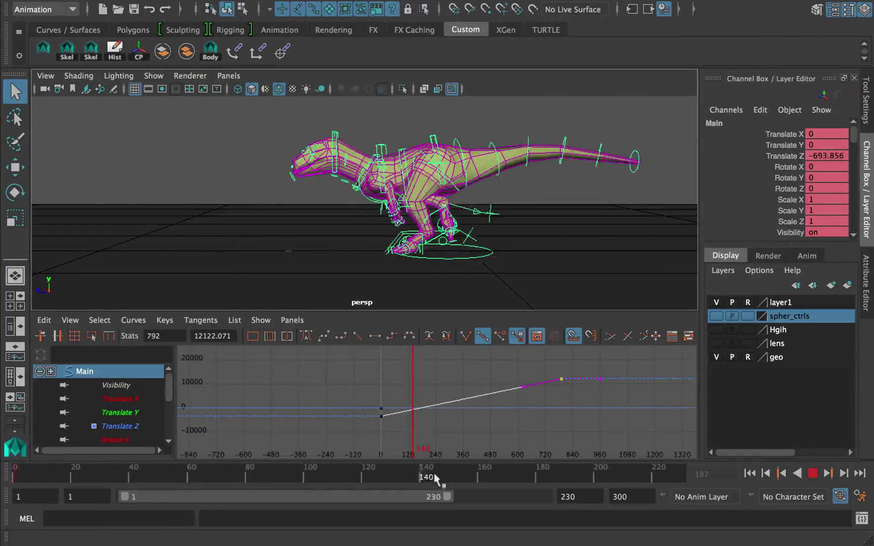
{"action": "left_click_drag", "start_coordinate": [435, 477], "coordinate": [539, 477]}
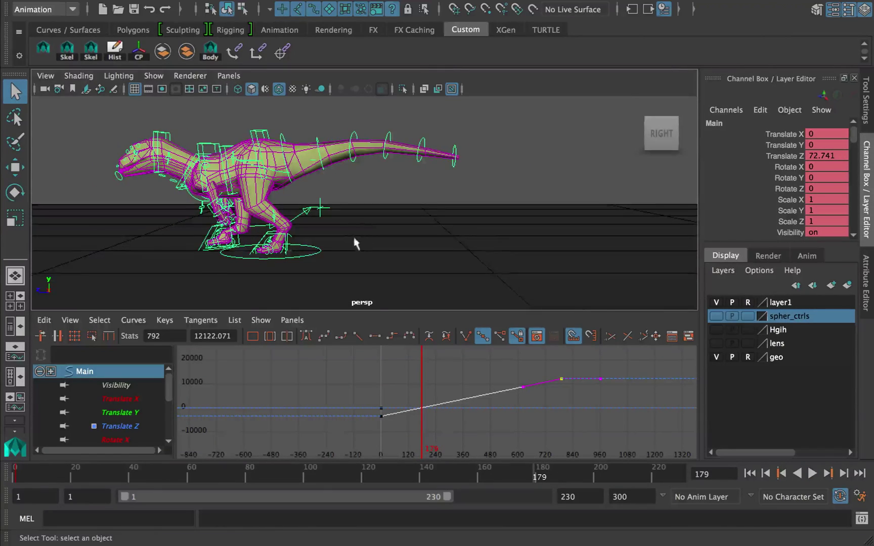
{"action": "left_click_drag", "start_coordinate": [478, 476], "coordinate": [417, 471]}
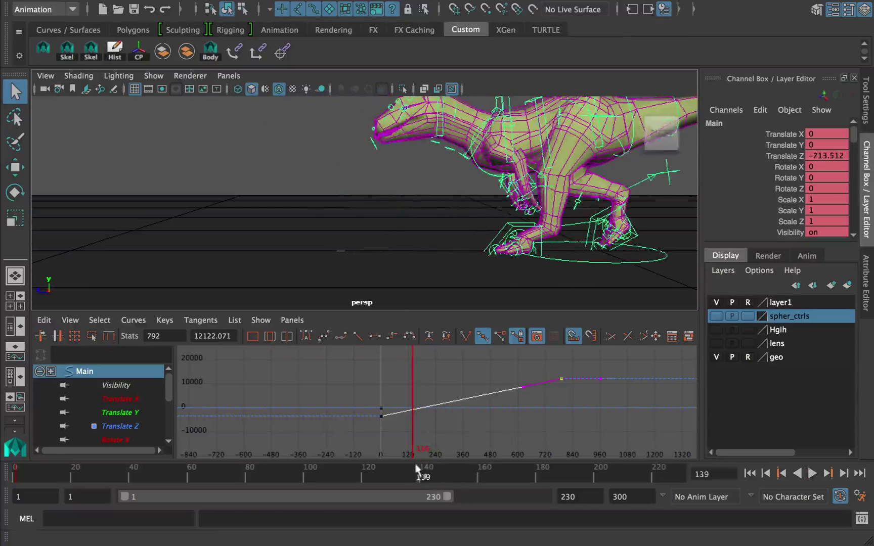
{"action": "key", "text": "alt+v"}
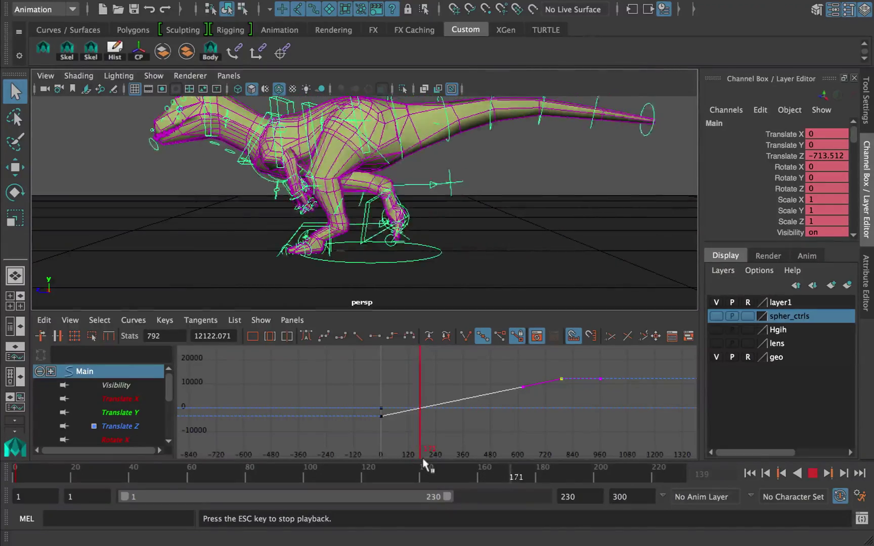
{"action": "key", "text": "Escape"}
{"action": "left_click", "coordinate": [423, 477]}
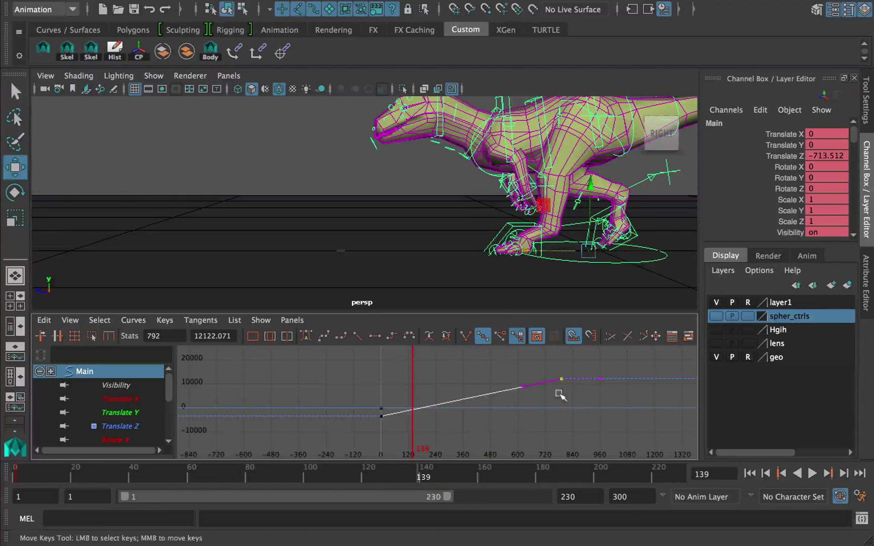
- Set the last Translate Z key to value 12405.747 at frame 834 and replay the run from around frame 148
{"action": "mouse_move", "coordinate": [560, 394]}
{"action": "middle_mouse_down"}
{"action": "mouse_move", "coordinate": [570, 393]}
{"action": "mouse_move", "coordinate": [590, 416]}
{"action": "mouse_move", "coordinate": [574, 391]}
{"action": "middle_mouse_up"}
{"action": "key", "text": "alt+v"}
{"action": "key", "text": "Escape"}
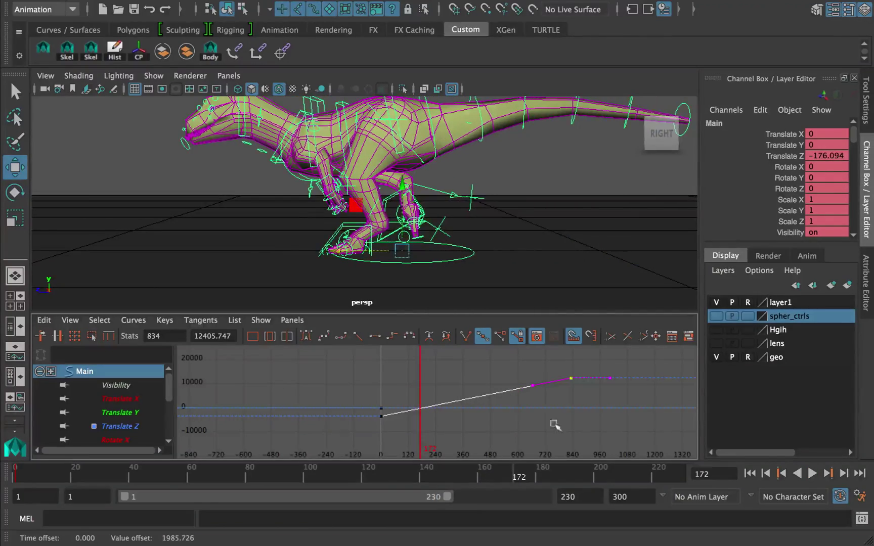
{"action": "left_click", "coordinate": [447, 487]}
{"action": "key", "text": "alt+v"}
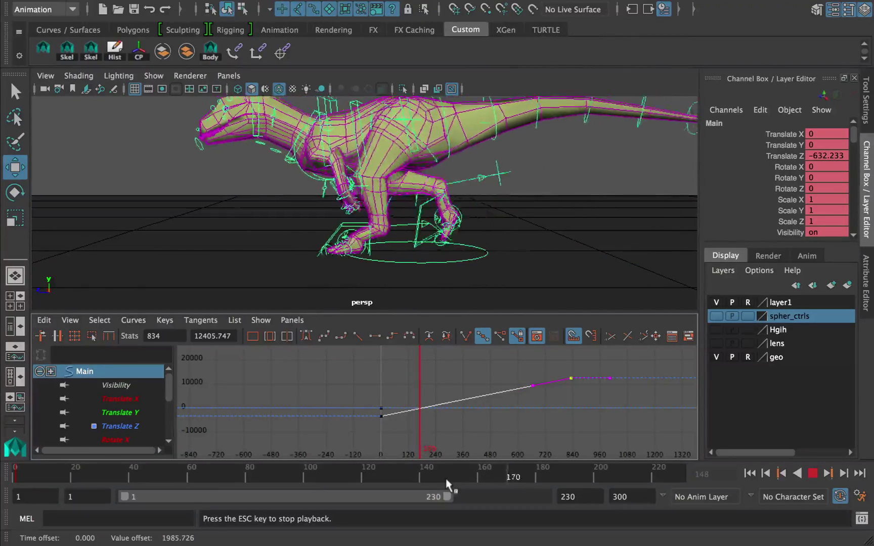
{"action": "key", "text": "Escape"}
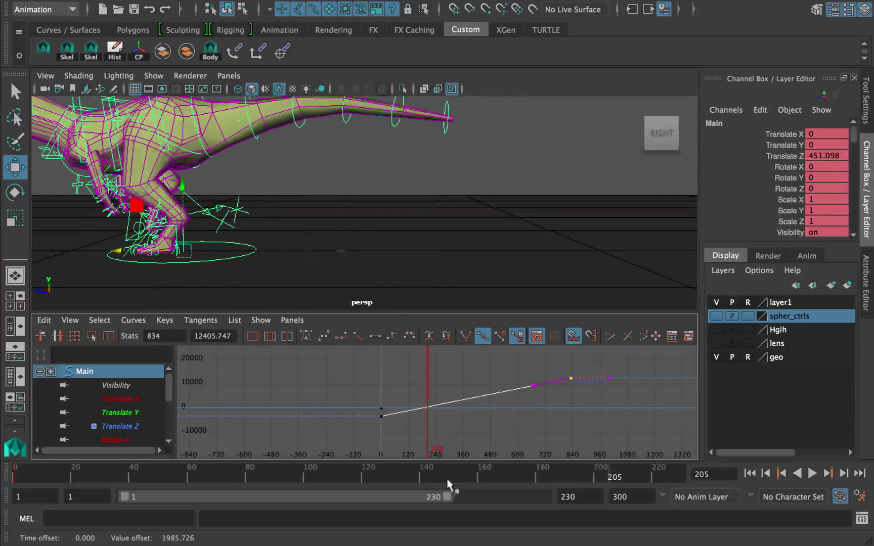
- Shift the last Translate Z key to frame 870 and play the run again
{"action": "middle_click_drag", "start_coordinate": [559, 398], "coordinate": [570, 400]}
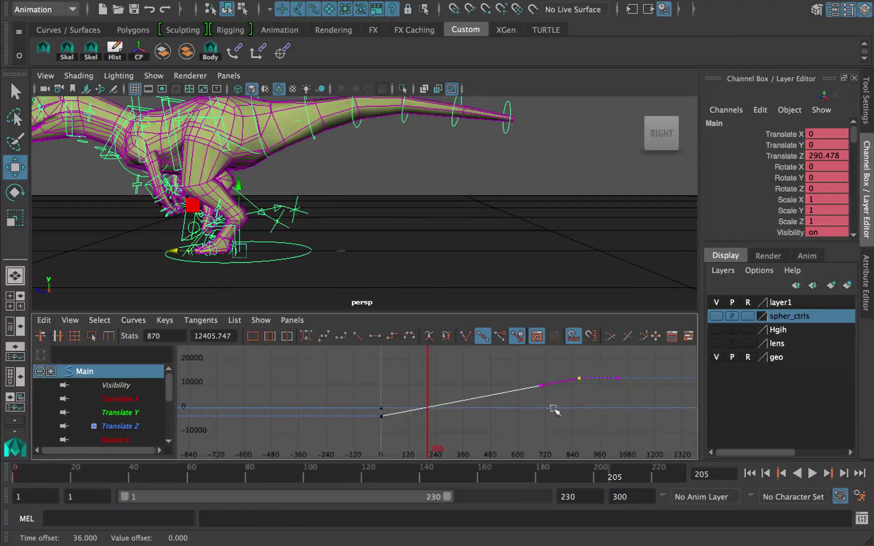
{"action": "key", "text": "alt+v"}
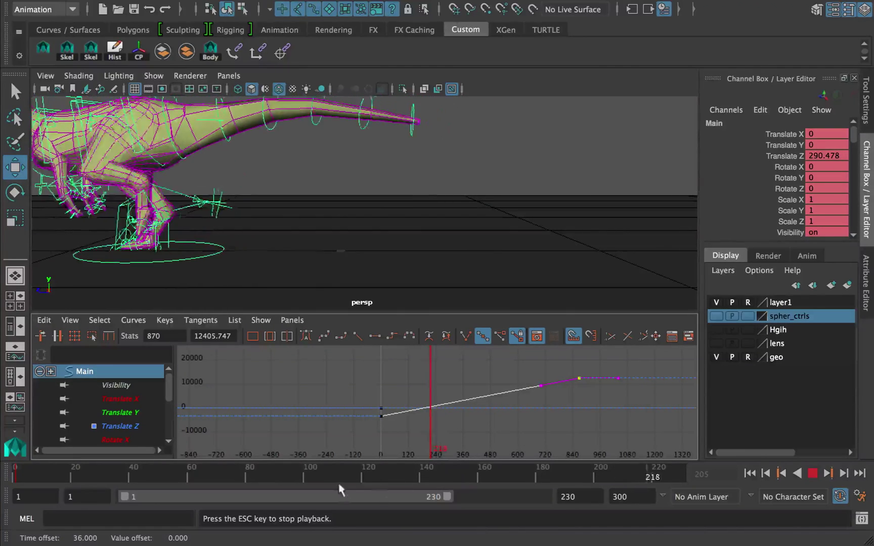
{"action": "left_click", "coordinate": [314, 478]}
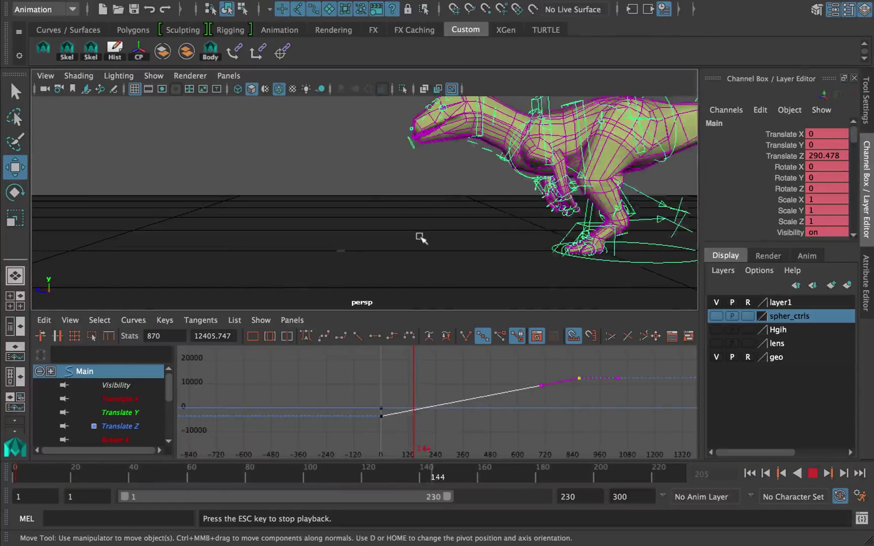
{"action": "key", "text": "Escape"}
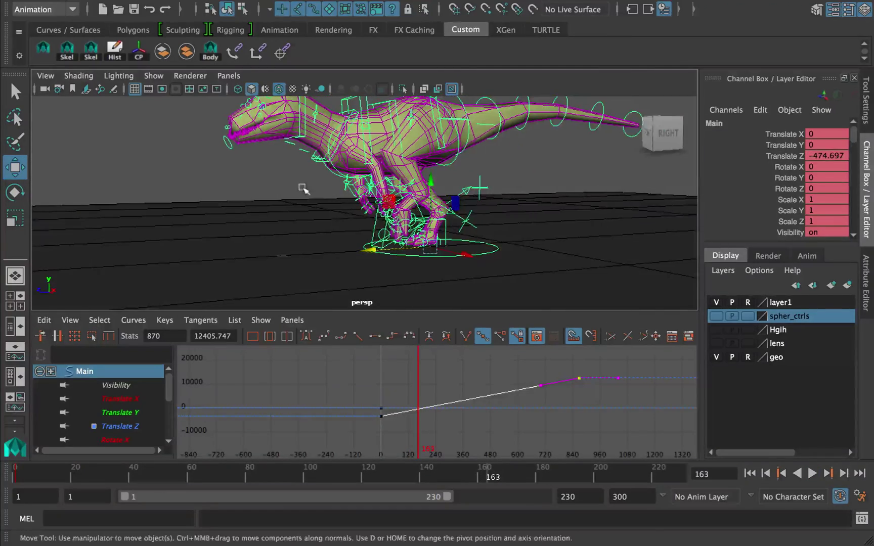
- Frame the dinosaur from a front three-quarter angle, select the persp camera and parent it to the dinosaur's head control
{"action": "left_click", "coordinate": [302, 189]}
{"action": "middle_click_drag", "start_coordinate": [390, 225], "coordinate": [419, 244], "text": "alt"}
{"action": "left_click_drag", "start_coordinate": [355, 199], "coordinate": [460, 193], "text": "alt"}
{"action": "middle_click_drag", "start_coordinate": [334, 126], "coordinate": [356, 138], "text": "alt"}
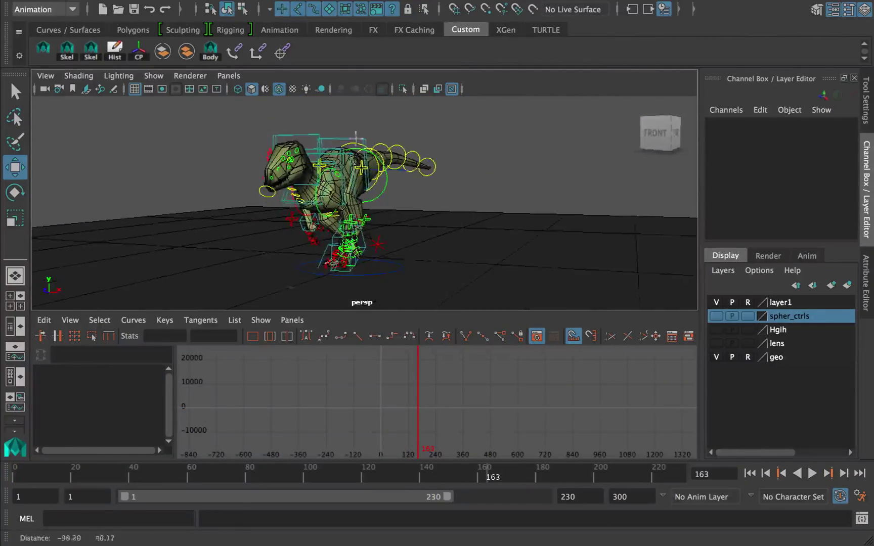
{"action": "left_click", "coordinate": [236, 79]}
{"action": "mouse_move", "coordinate": [279, 94]}
{"action": "left_click", "coordinate": [384, 91]}
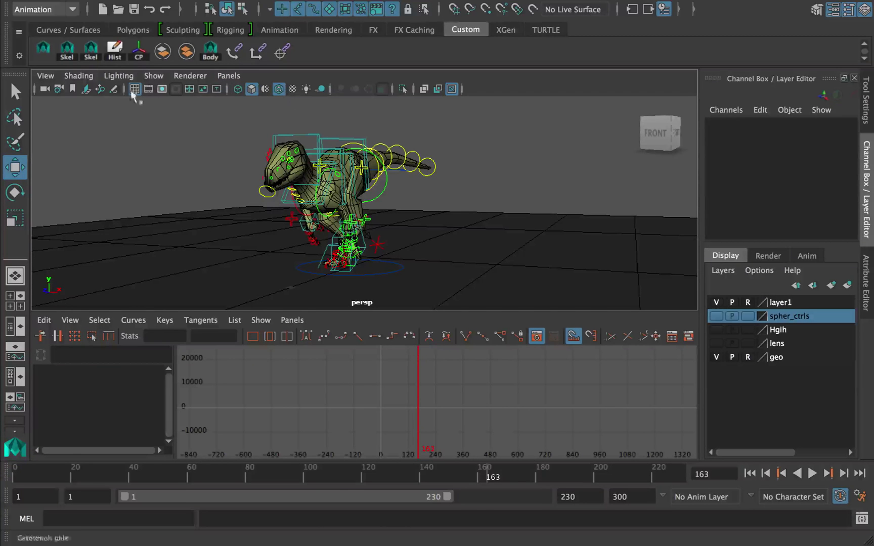
{"action": "left_click", "coordinate": [46, 76]}
{"action": "left_click", "coordinate": [74, 98]}
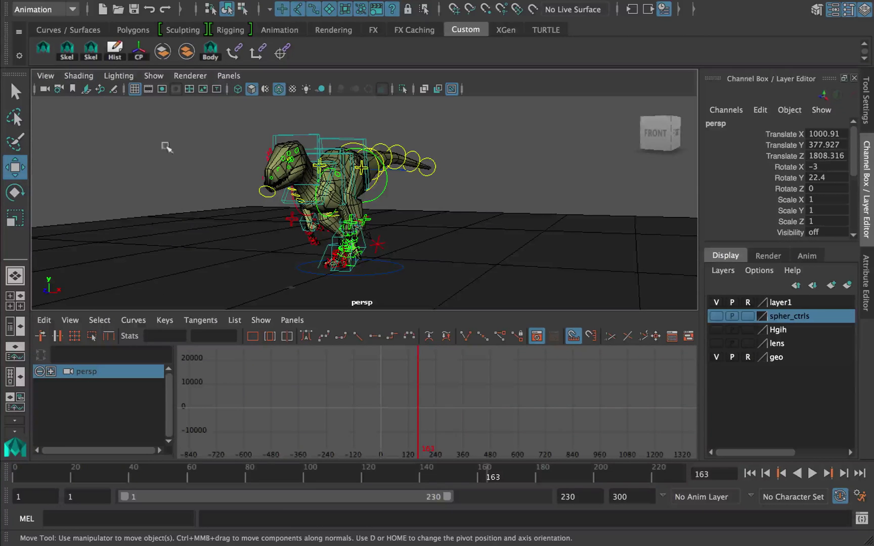
{"action": "left_click", "coordinate": [305, 134]}
{"action": "key", "text": "z"}
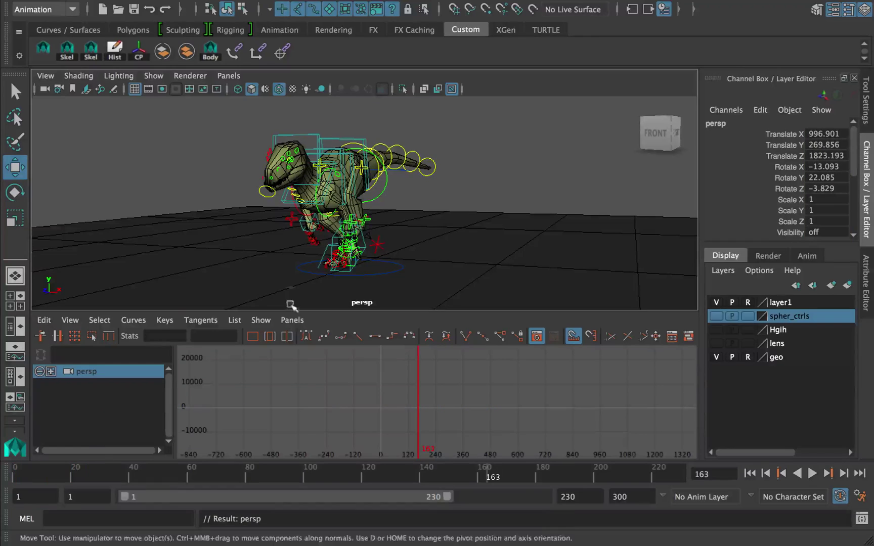
- Play the run through the persp camera, enlarge the perspective view to fill the workspace, and return to frame 1
{"action": "left_click", "coordinate": [381, 389]}
{"action": "key", "text": "alt+v"}
{"action": "key", "text": "Escape"}
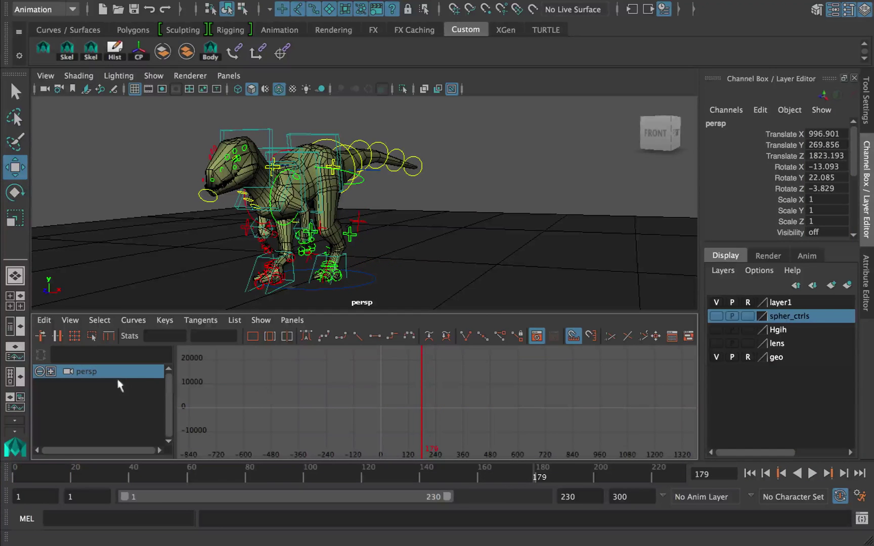
{"action": "key", "text": "alt+v"}
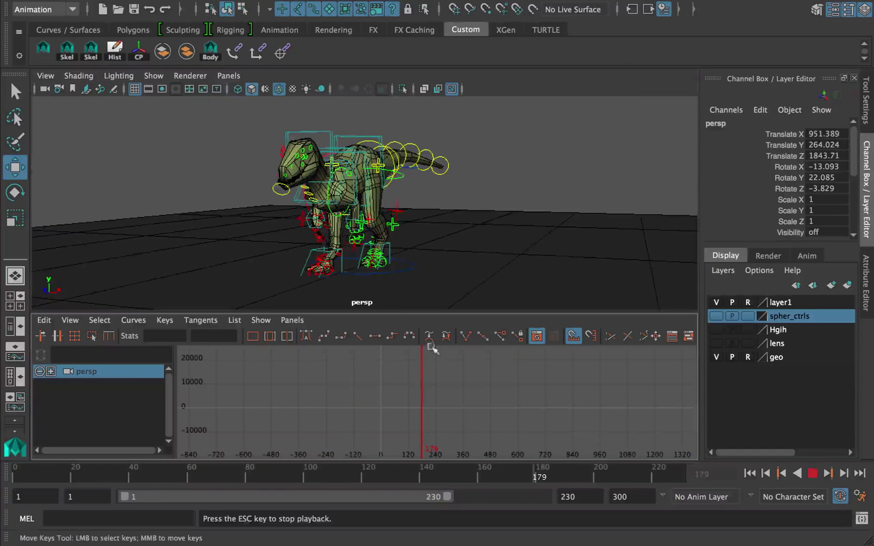
{"action": "key", "text": "Escape"}
{"action": "key", "text": "space"}
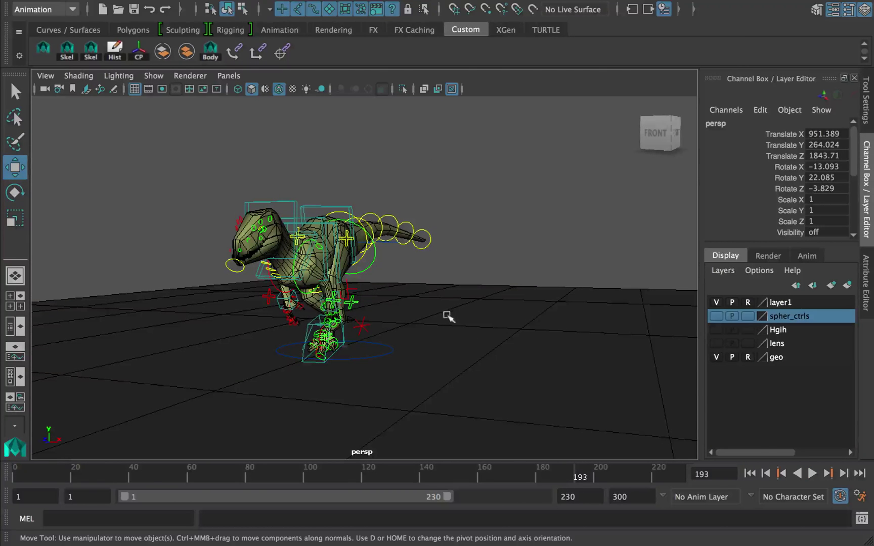
{"action": "left_click_drag", "start_coordinate": [244, 476], "coordinate": [8, 475]}
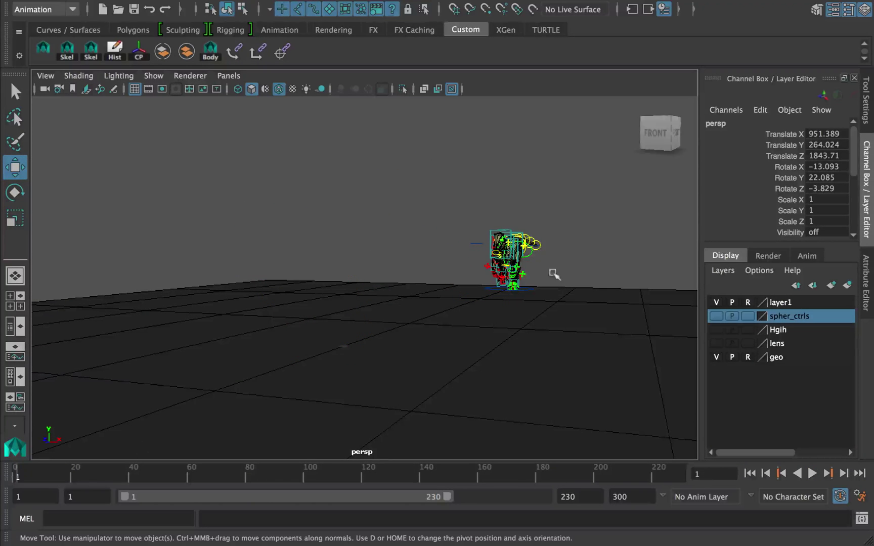
{"action": "left_click", "coordinate": [46, 76]}
{"action": "left_click", "coordinate": [63, 100]}
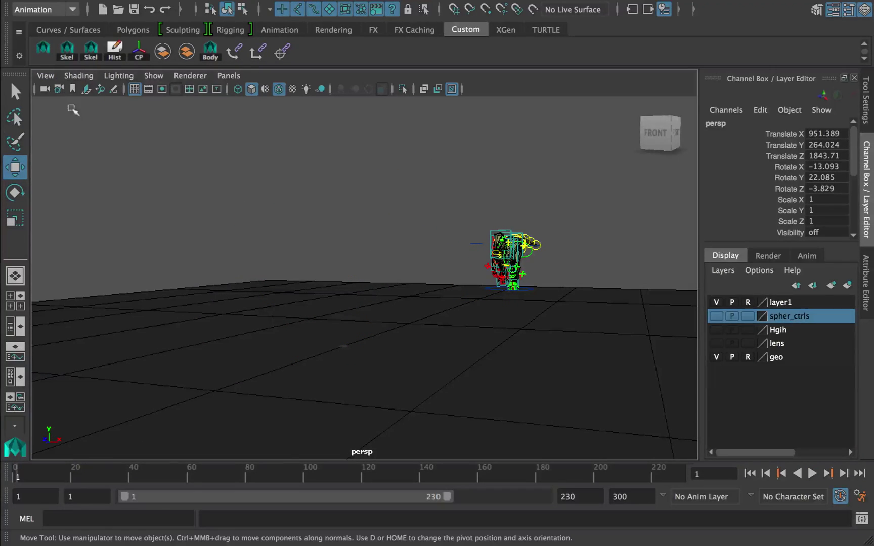
{"action": "left_click", "coordinate": [227, 77]}
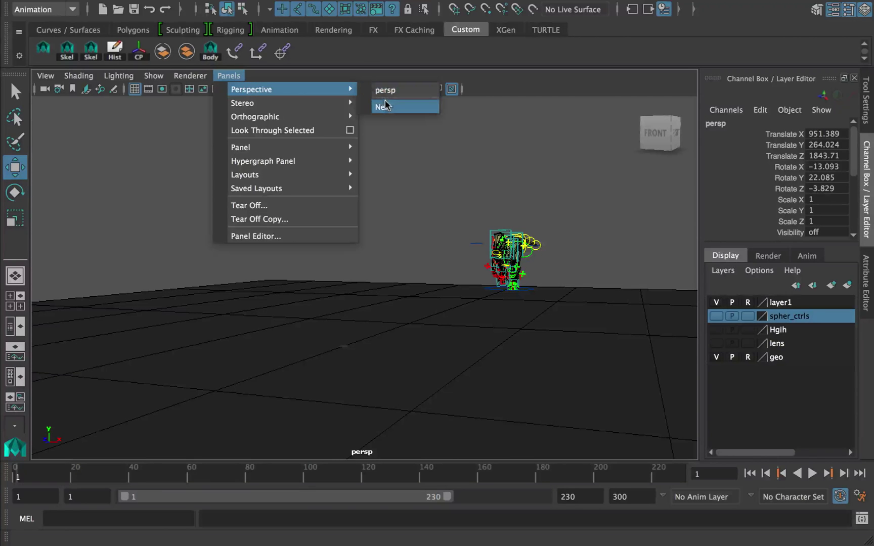
{"action": "left_click", "coordinate": [78, 76]}
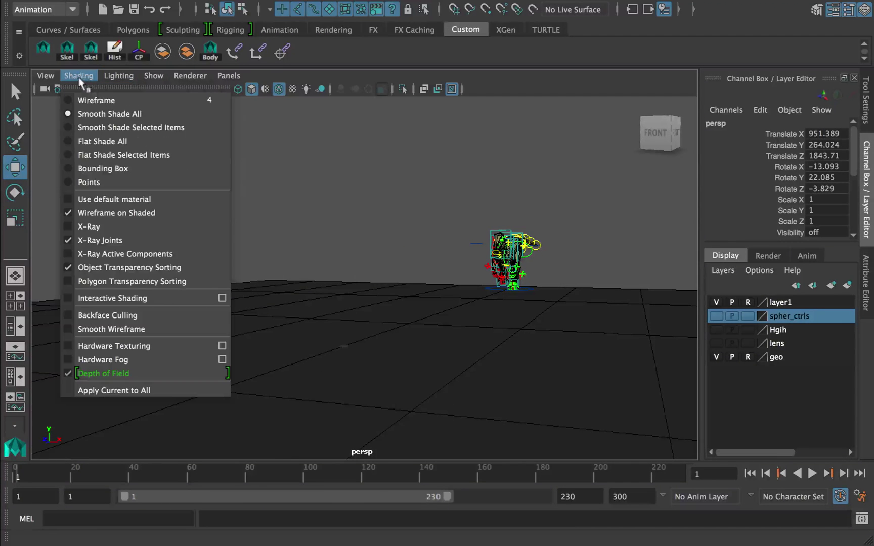
{"action": "left_click", "coordinate": [362, 144]}
- Create a new camera in the scene
{"action": "mouse_move", "coordinate": [203, 4]}
{"action": "left_click", "coordinate": [147, 7]}
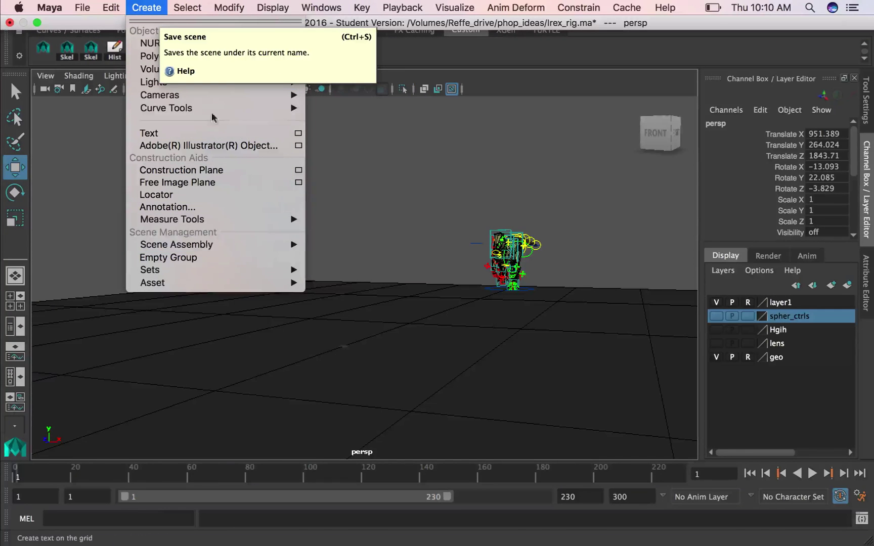
{"action": "mouse_move", "coordinate": [249, 100]}
{"action": "left_click", "coordinate": [327, 107]}
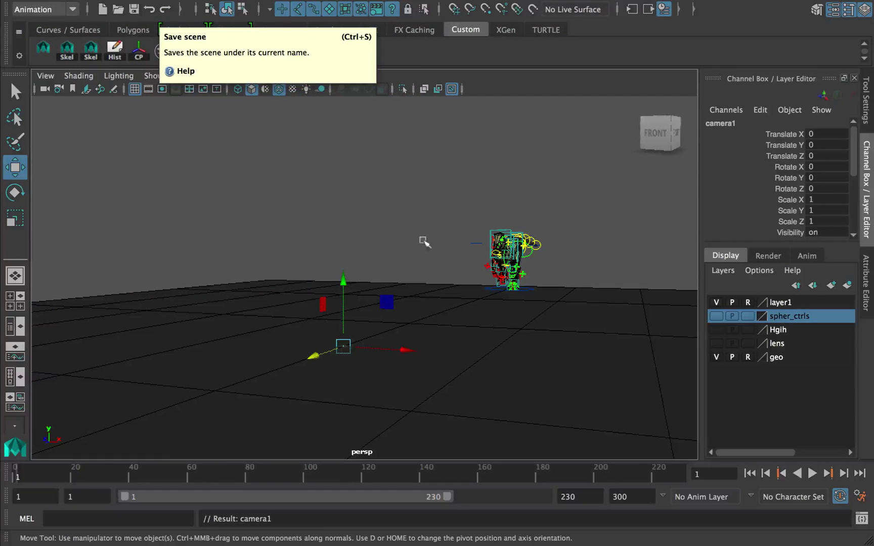
- Place the new camera at about X 28, Y 374, Z 2964, set its Rotate X to -9.302, and scale it uniformly to 166.51
{"action": "left_click_drag", "start_coordinate": [387, 302], "coordinate": [394, 257]}
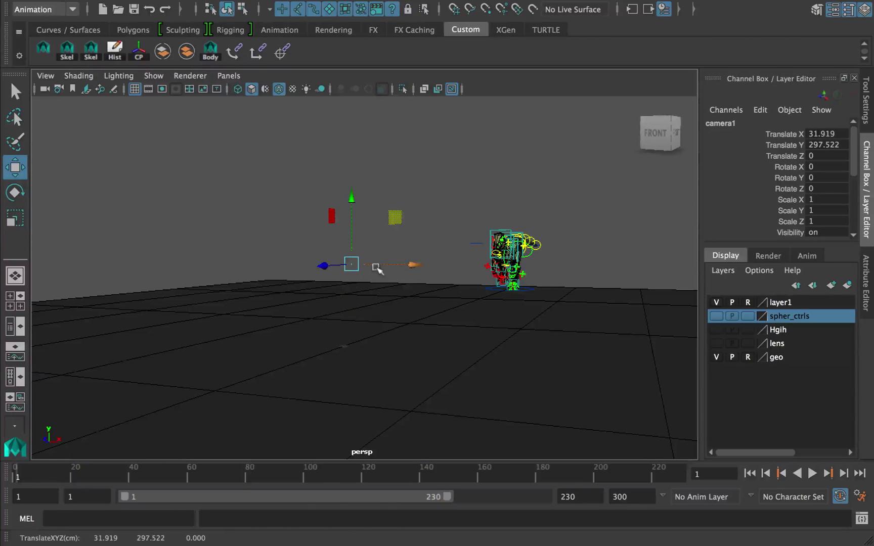
{"action": "left_click", "coordinate": [498, 230]}
{"action": "left_click", "coordinate": [374, 231]}
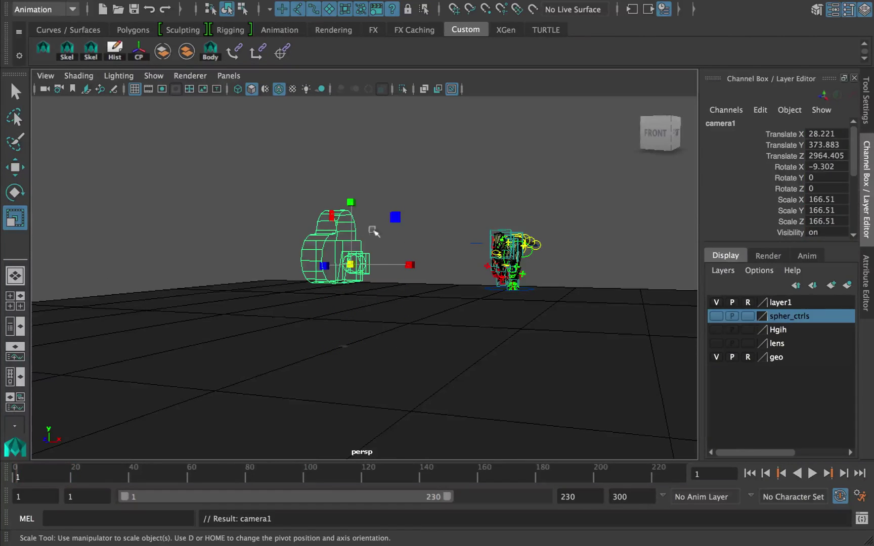
- Play the run from frame 1 in the enlarged perspective view and restart it around frame 18
{"action": "key", "text": "alt+v"}
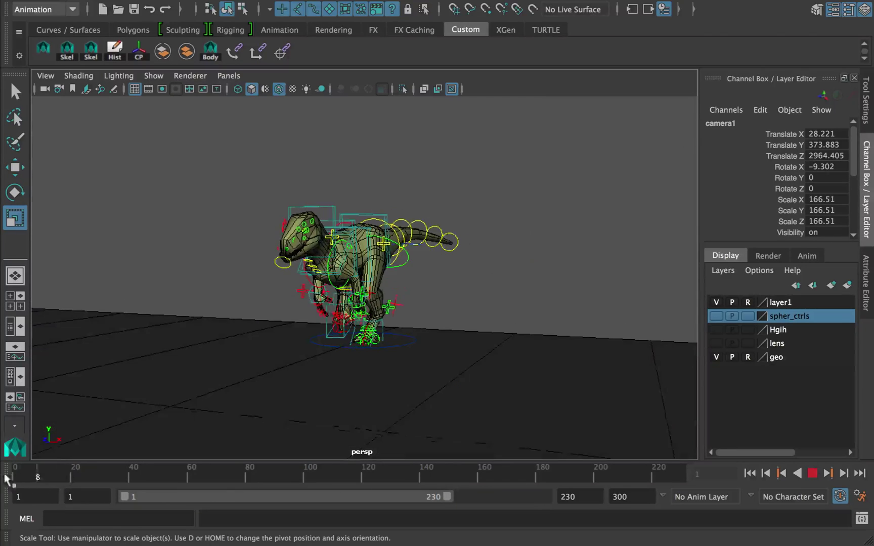
{"action": "key", "text": "alt+v"}
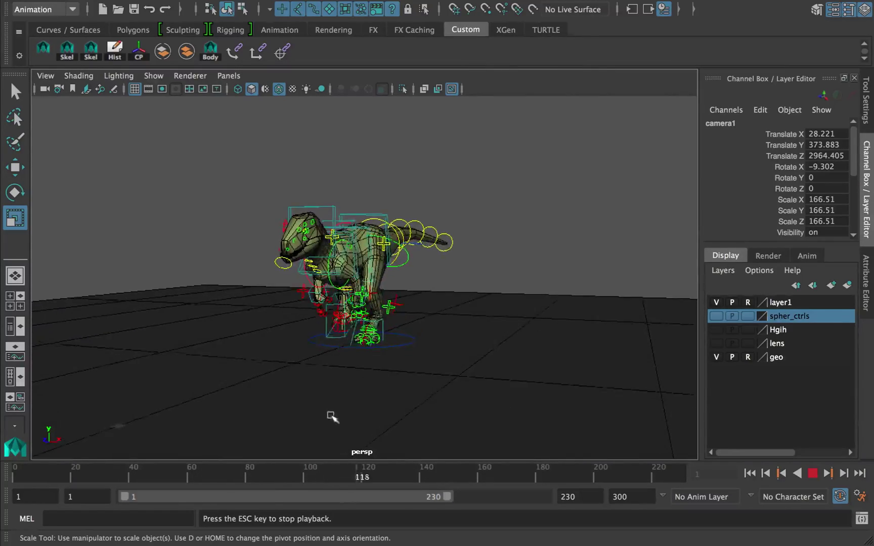
{"action": "left_click", "coordinate": [66, 475]}
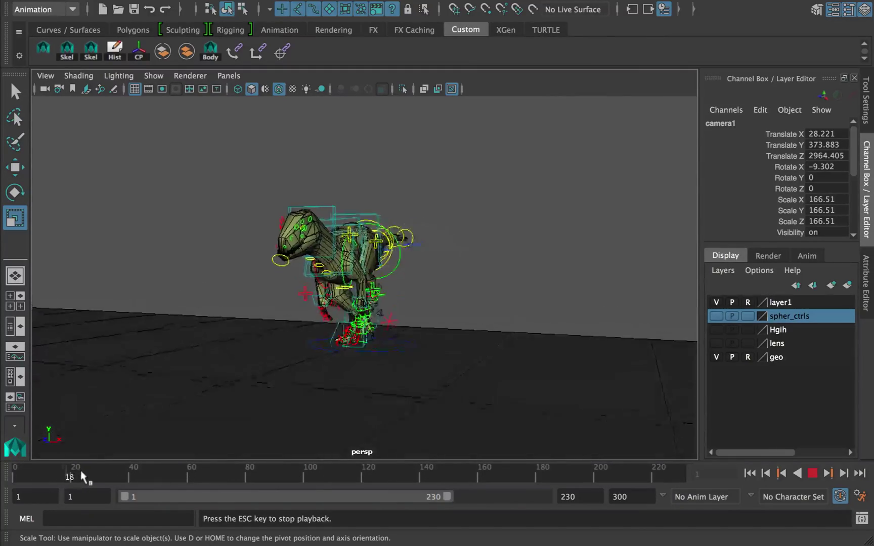
- With playback stopped, show the spher_ctrls layer and select the six large sphere controls from the snout back to the tail base
{"action": "left_click_drag", "start_coordinate": [64, 476], "coordinate": [4, 478]}
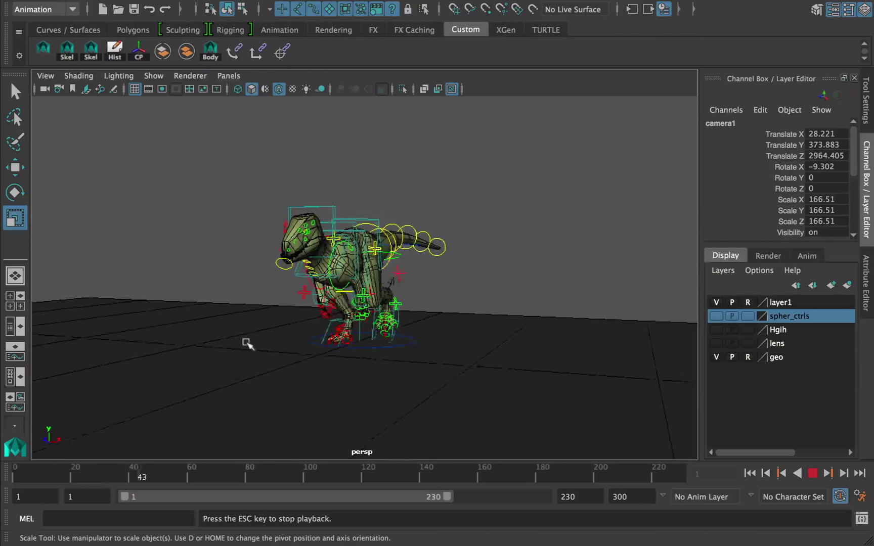
{"action": "key", "text": "Escape"}
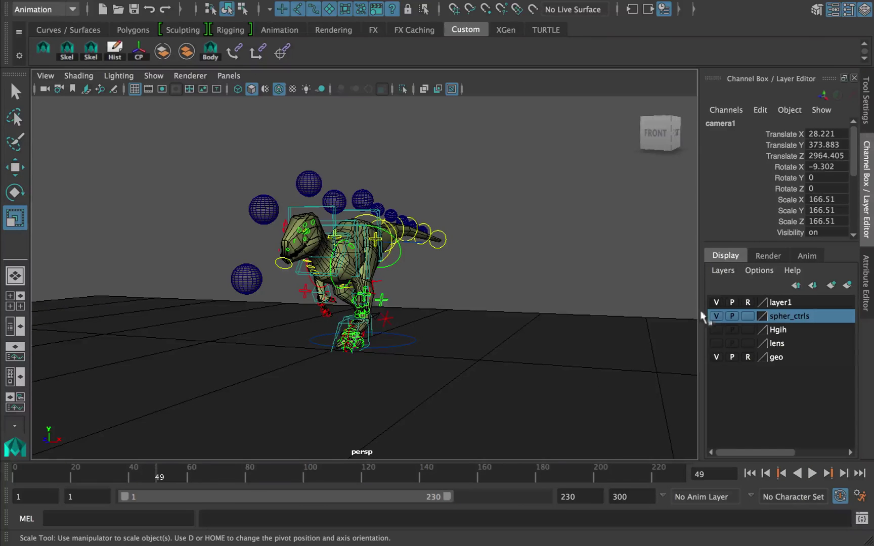
{"action": "left_click", "coordinate": [359, 201]}
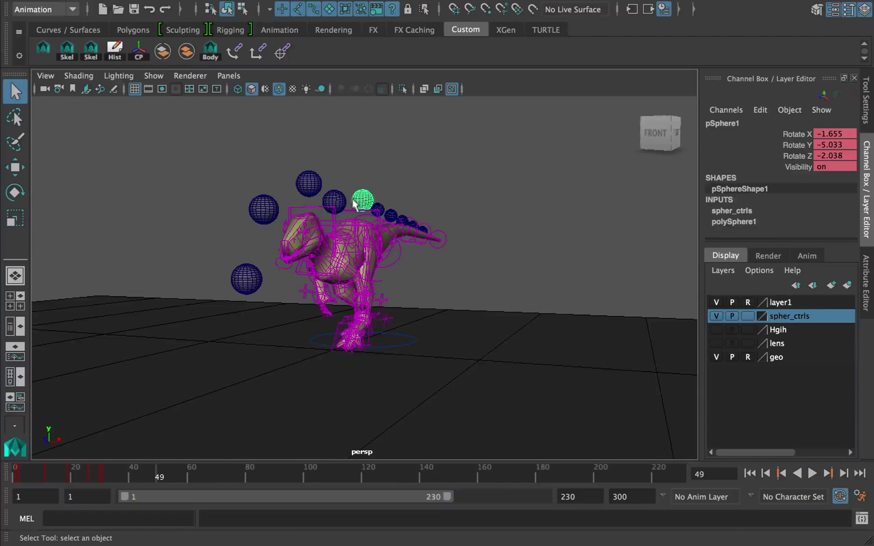
{"action": "left_click", "coordinate": [345, 199]}
{"action": "left_click", "coordinate": [360, 202], "text": "shift"}
{"action": "left_click", "coordinate": [309, 184], "text": "shift"}
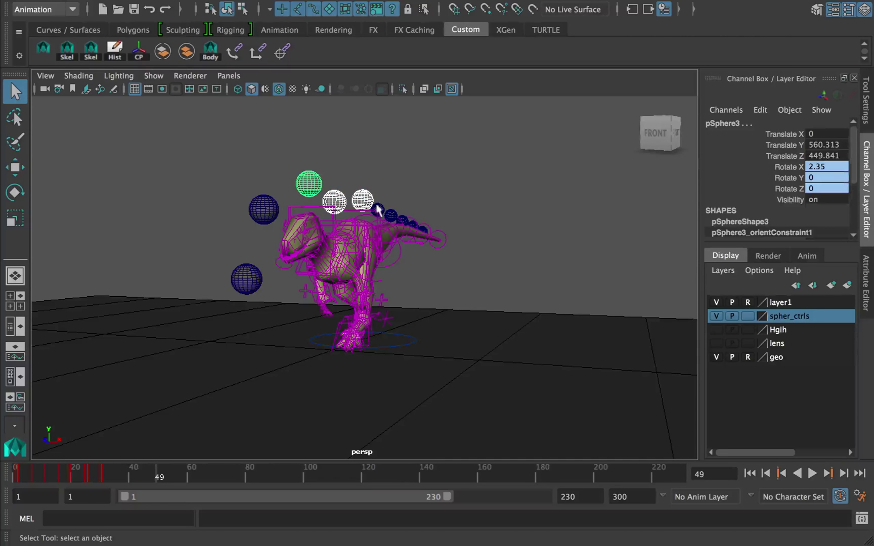
{"action": "left_click", "coordinate": [378, 209], "text": "shift"}
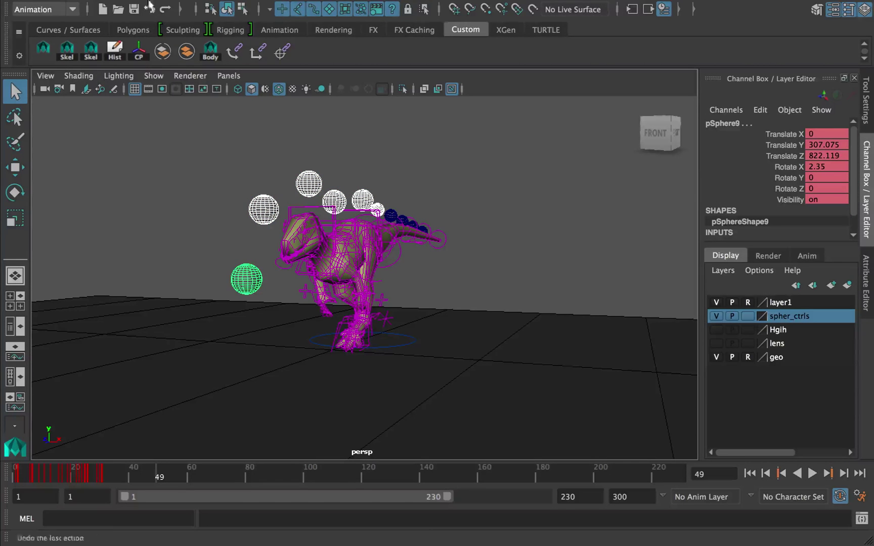
{"action": "mouse_move", "coordinate": [167, 4]}
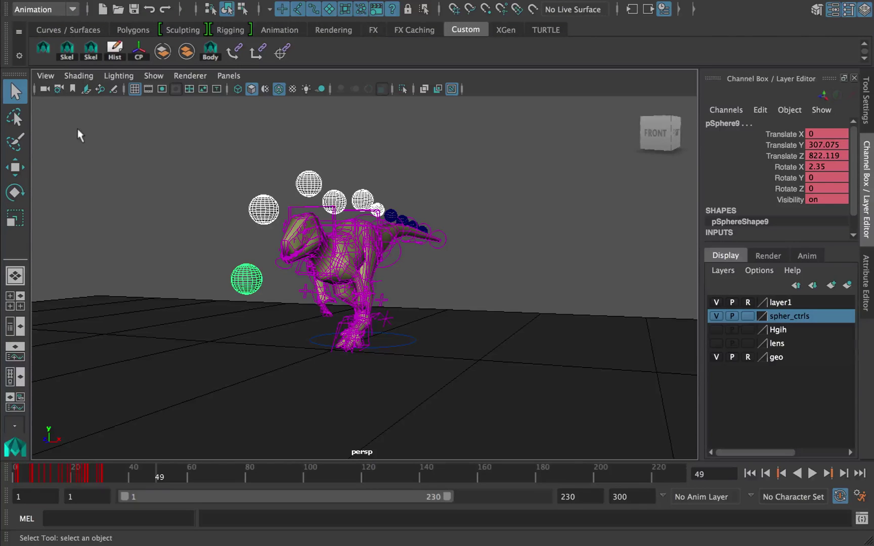
- Return to frame 1 and display the selected spheres' animation curves in the Graph Editor, framed to fit
{"action": "left_click_drag", "start_coordinate": [33, 471], "coordinate": [17, 472]}
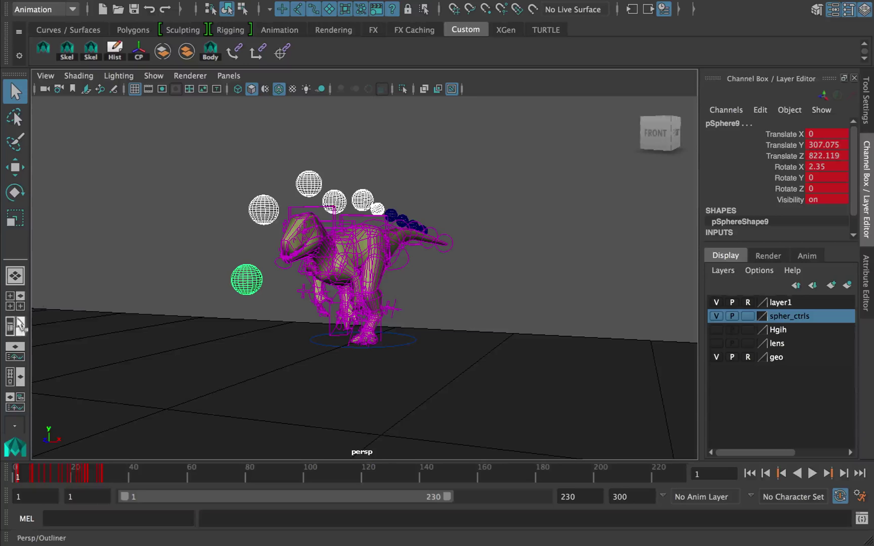
{"action": "left_click", "coordinate": [16, 349]}
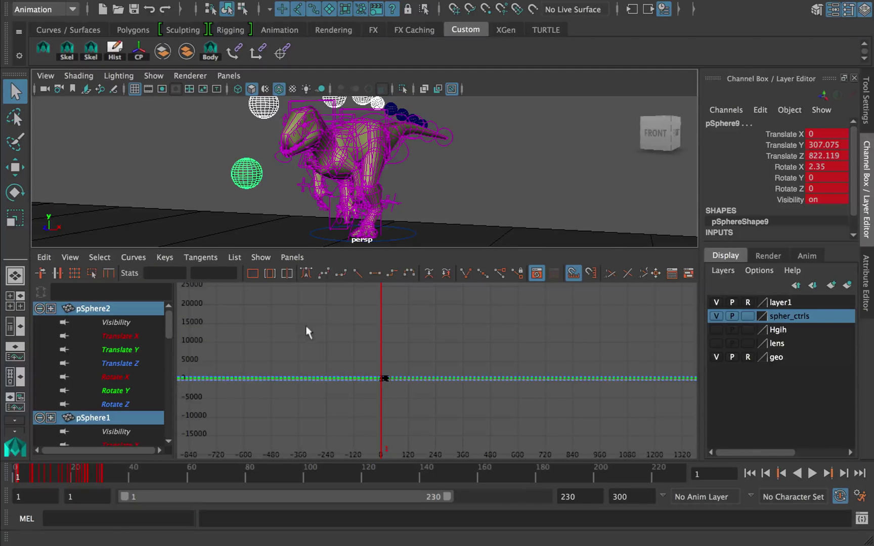
{"action": "key", "text": "f"}
{"action": "middle_click_drag", "start_coordinate": [282, 405], "coordinate": [437, 351], "text": "alt"}
{"action": "middle_click_drag", "start_coordinate": [311, 348], "coordinate": [444, 343], "text": "alt"}
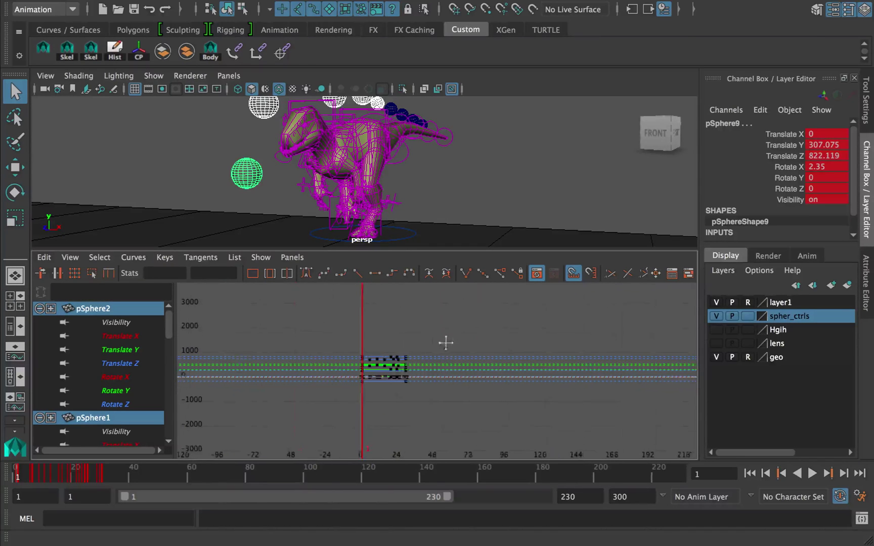
{"action": "key", "text": "f"}
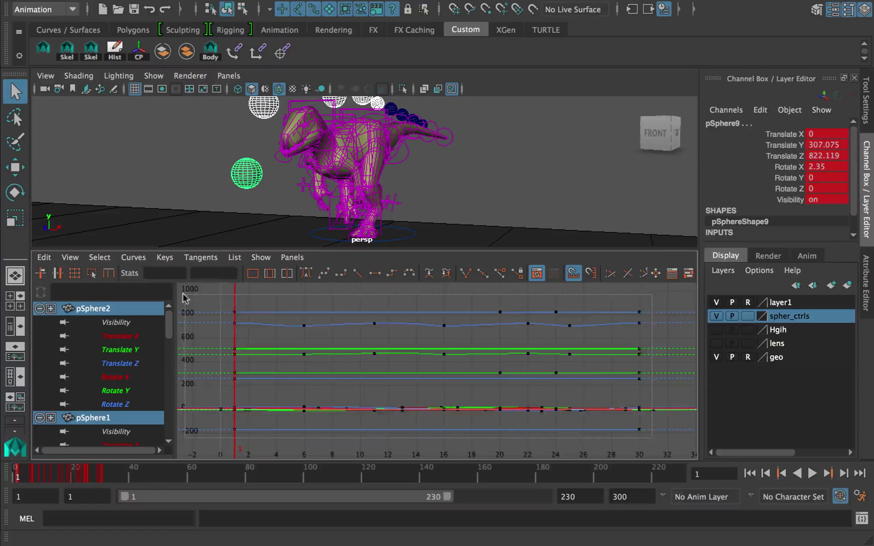
- Set both Pre Infinity and Post Infinity of the spheres' curves to Cycle and check the loop at frame 102
{"action": "left_click", "coordinate": [133, 257]}
{"action": "mouse_move", "coordinate": [294, 250]}
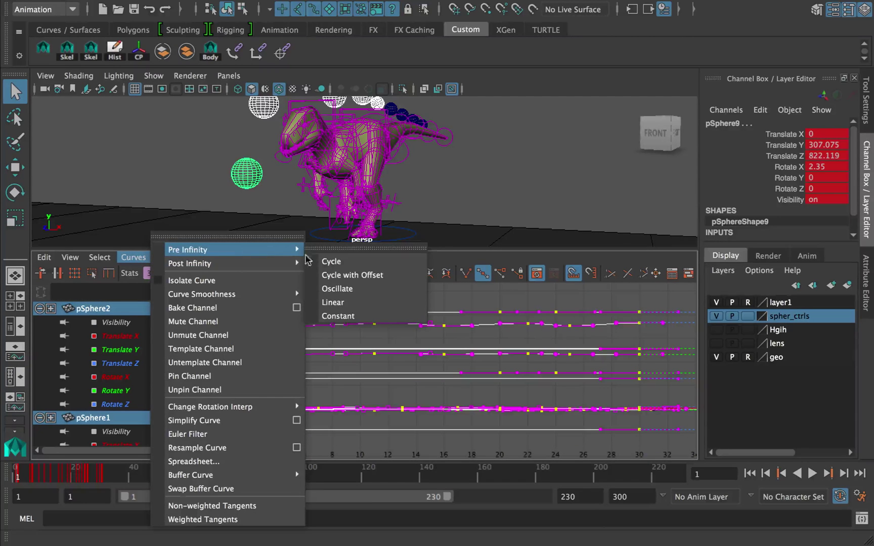
{"action": "left_click", "coordinate": [336, 262]}
{"action": "left_click", "coordinate": [137, 258]}
{"action": "mouse_move", "coordinate": [242, 271]}
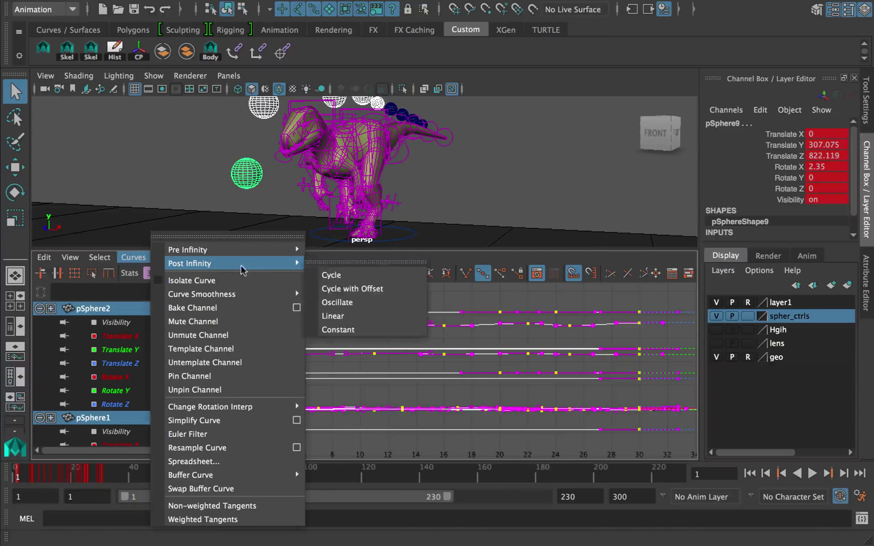
{"action": "left_click", "coordinate": [332, 275]}
{"action": "right_click_drag", "start_coordinate": [479, 313], "coordinate": [418, 319], "text": "alt"}
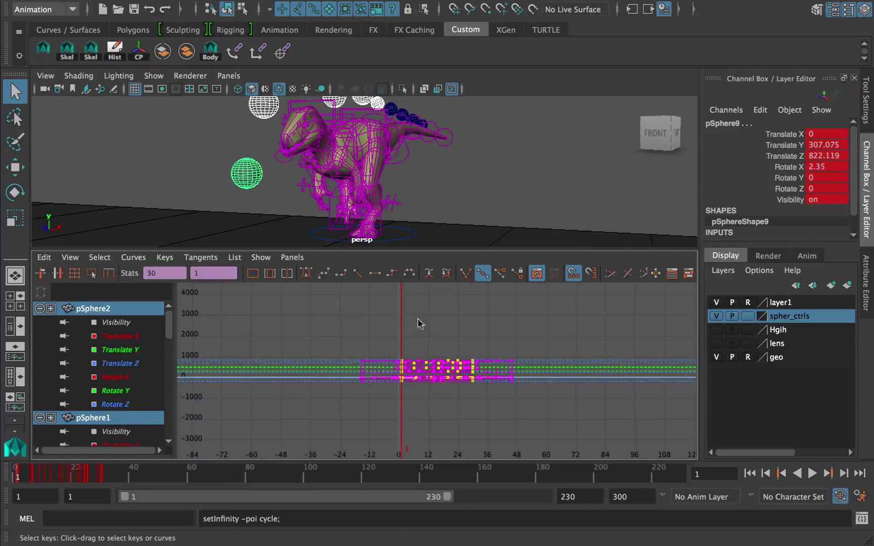
{"action": "left_click_drag", "start_coordinate": [289, 469], "coordinate": [316, 455]}
- Look through camera1 in the viewport above the curves and turn it so the dinosaur is off-centre
{"action": "left_click", "coordinate": [228, 75]}
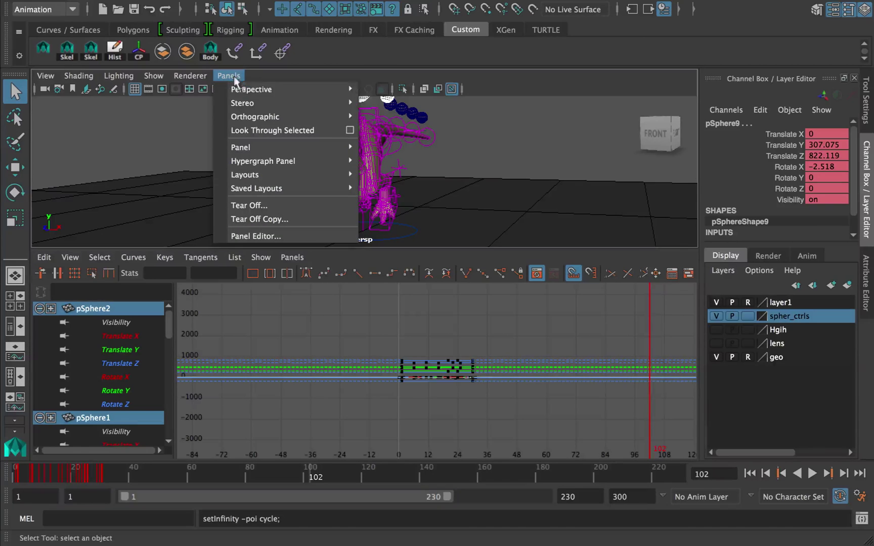
{"action": "mouse_move", "coordinate": [281, 91]}
{"action": "left_click", "coordinate": [394, 104]}
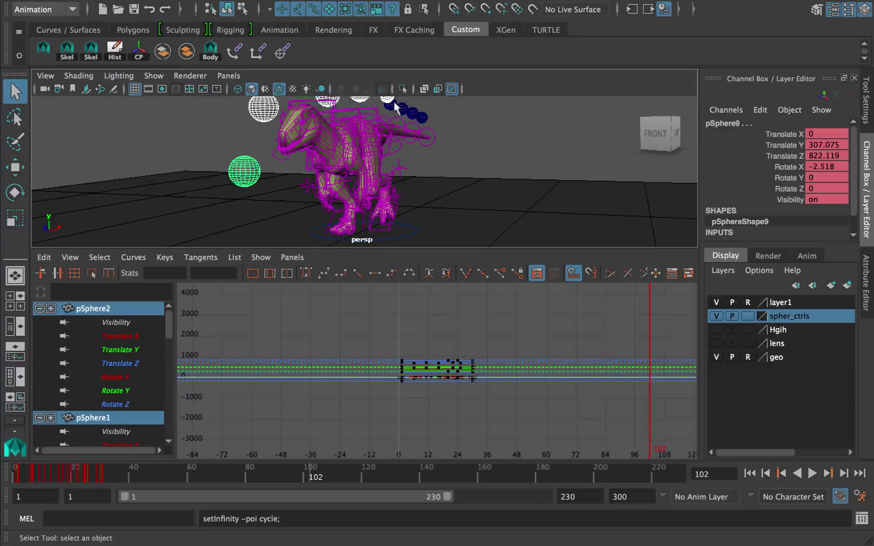
{"action": "left_click", "coordinate": [242, 77]}
{"action": "mouse_move", "coordinate": [276, 88]}
{"action": "left_click", "coordinate": [377, 90]}
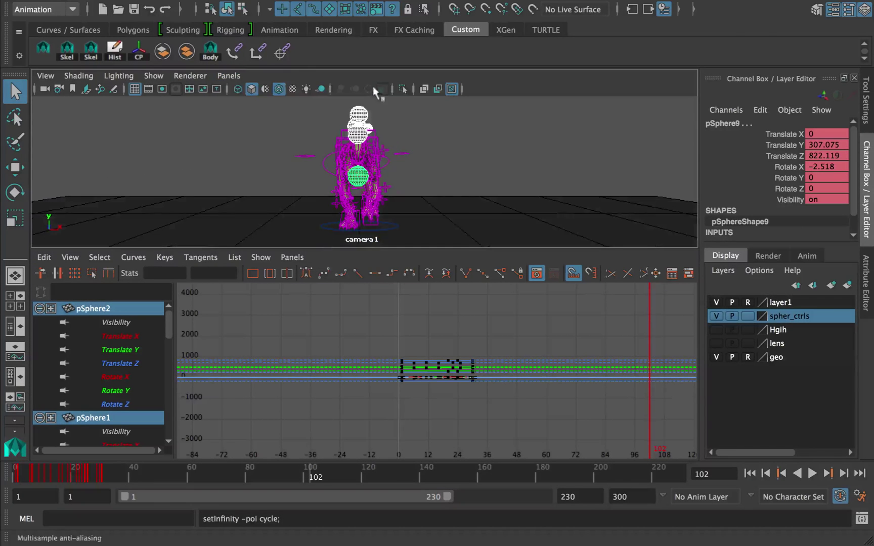
{"action": "left_click_drag", "start_coordinate": [407, 167], "coordinate": [426, 165], "text": "alt"}
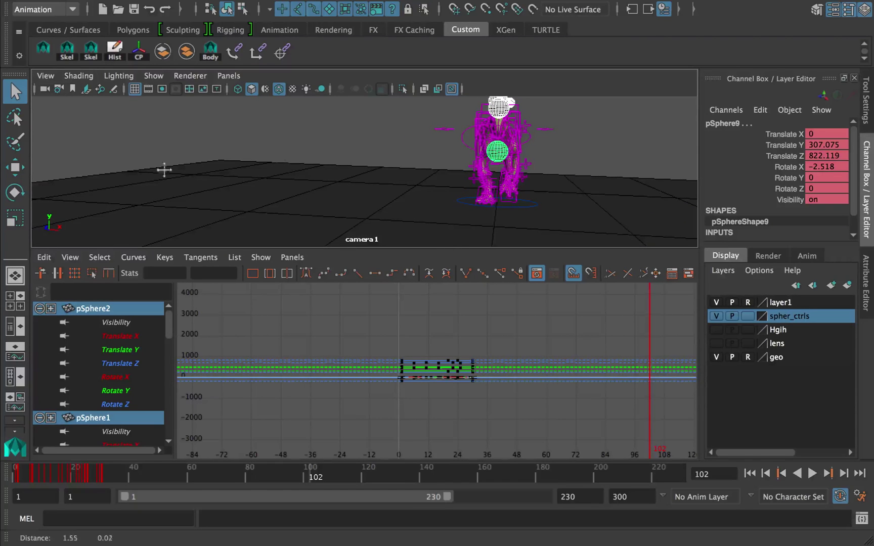
- Show the Outliner beside the perspective view and clear the sphere selection
{"action": "left_click", "coordinate": [14, 326]}
{"action": "scroll", "coordinate": [131, 278], "scroll_direction": "down", "scroll_amount": 10}
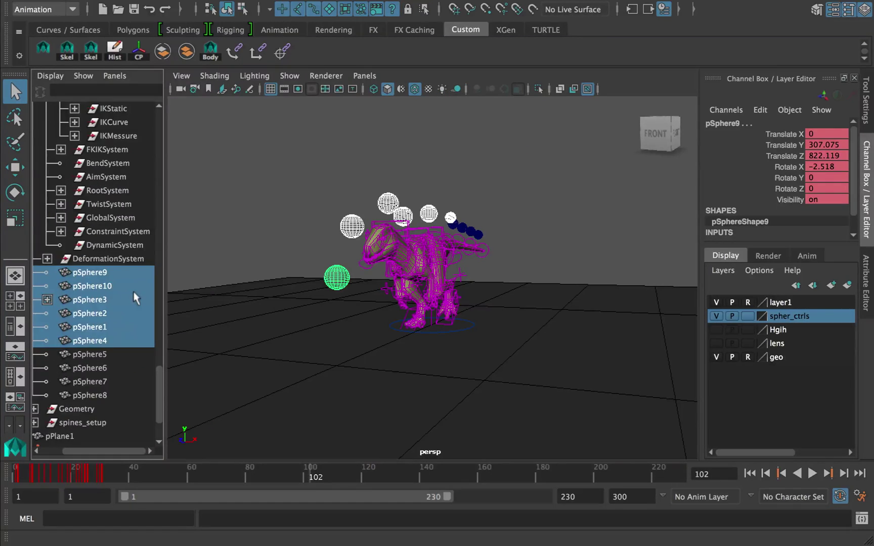
{"action": "left_click", "coordinate": [273, 239]}
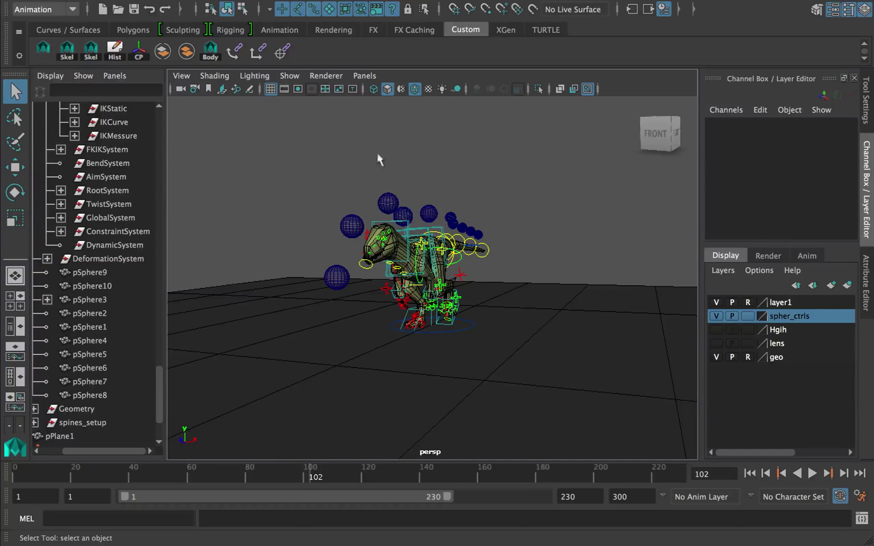
{"action": "scroll", "coordinate": [376, 261], "scroll_direction": "down", "scroll_amount": 5}
{"action": "middle_click_drag", "start_coordinate": [369, 255], "coordinate": [452, 223], "text": "alt"}
- Unparent camera1 from IKSpline2_M and parent it to the Main control at the dinosaur's feet
{"action": "left_click", "coordinate": [259, 224]}
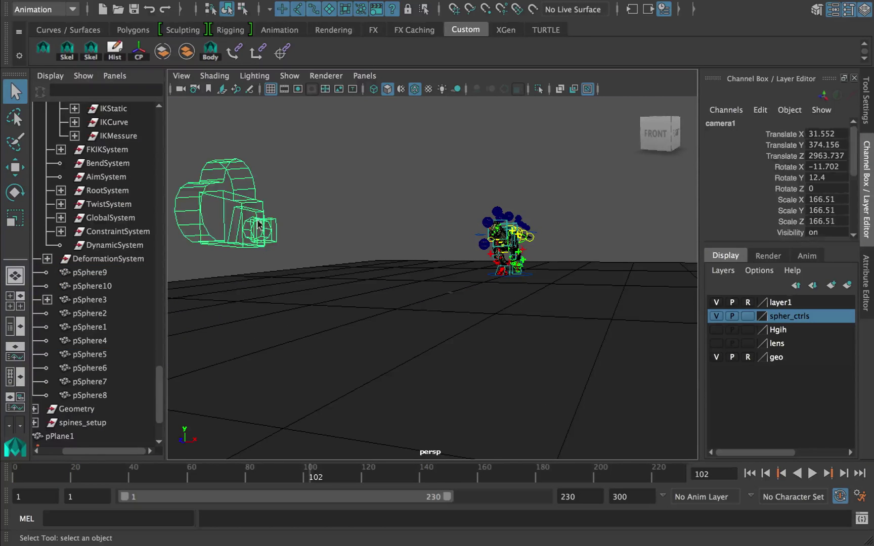
{"action": "key", "text": "w"}
{"action": "key", "text": "f"}
{"action": "middle_click_drag", "start_coordinate": [123, 296], "coordinate": [76, 302], "text": "alt"}
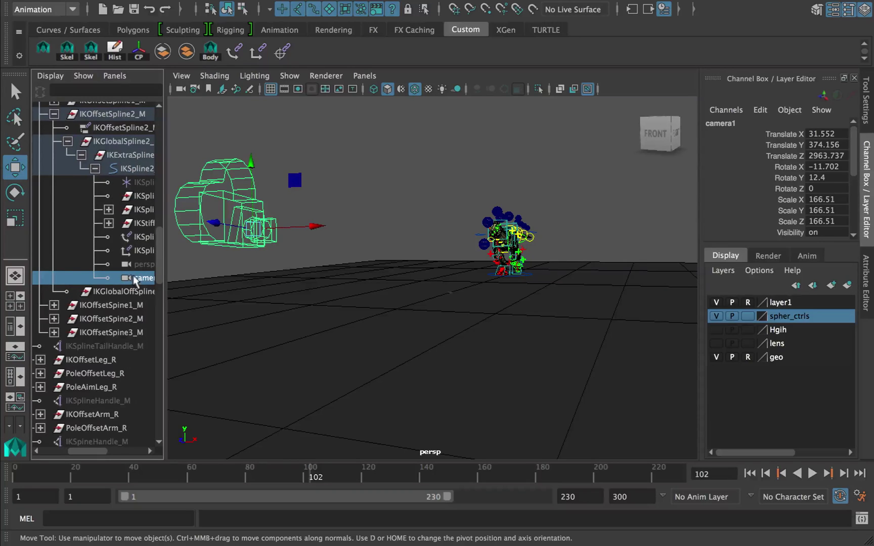
{"action": "scroll", "coordinate": [136, 281], "scroll_direction": "right", "scroll_amount": 3}
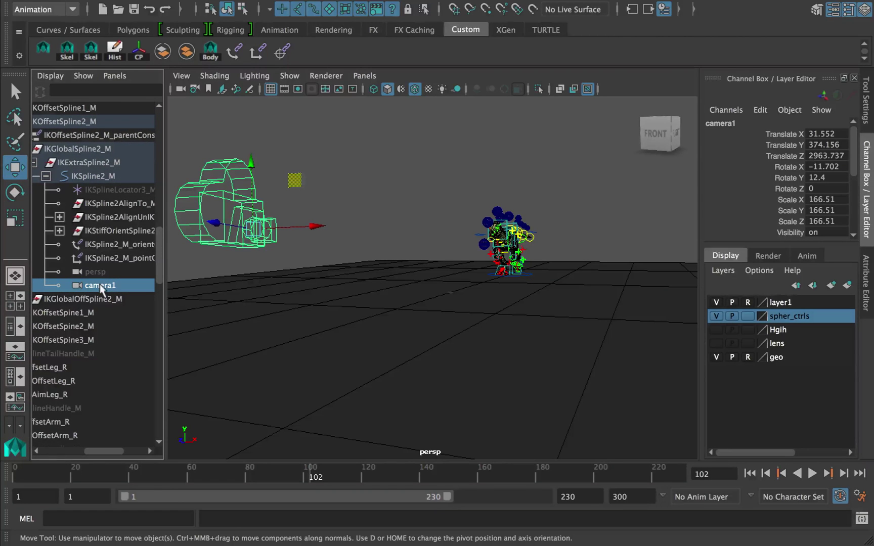
{"action": "key", "text": "shift+p"}
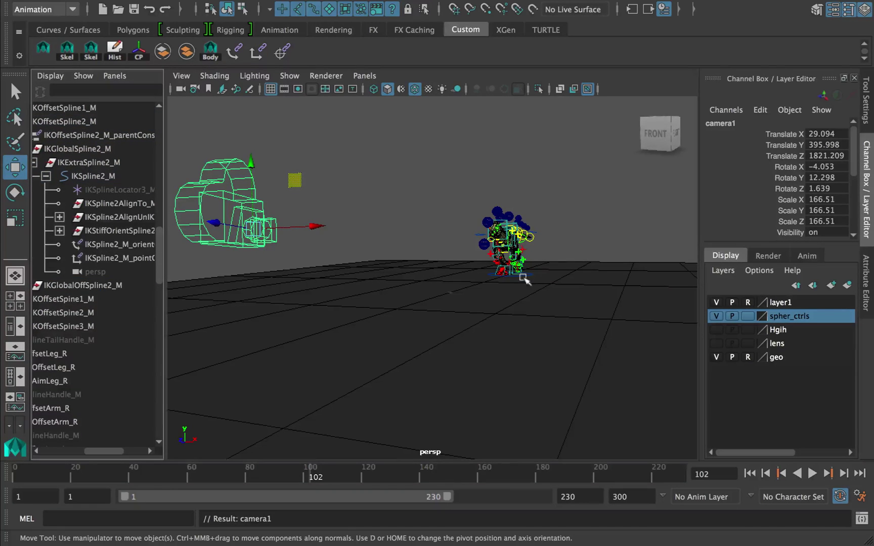
{"action": "left_click", "coordinate": [525, 281]}
{"action": "key", "text": "p"}
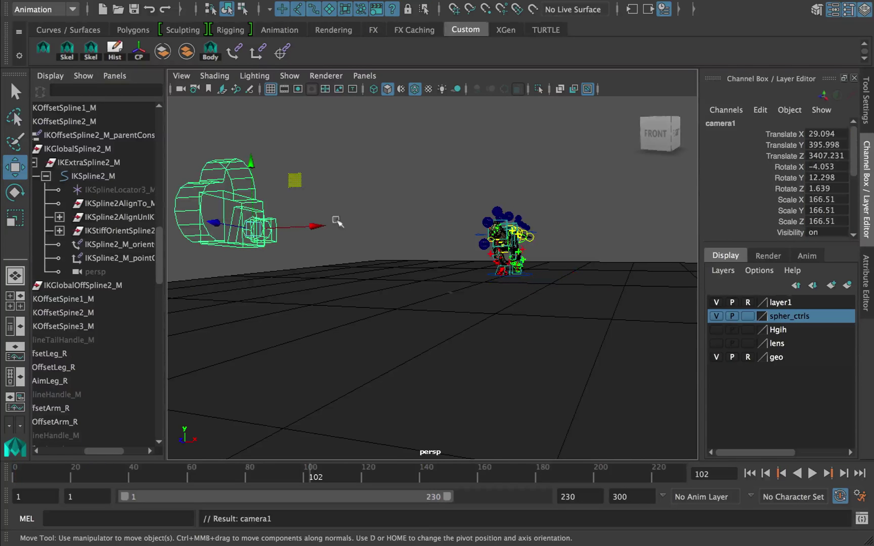
- Look through camera1 in an enlarged view and play the run to check that the camera follows the dinosaur
{"action": "left_click", "coordinate": [364, 75]}
{"action": "mouse_move", "coordinate": [399, 88]}
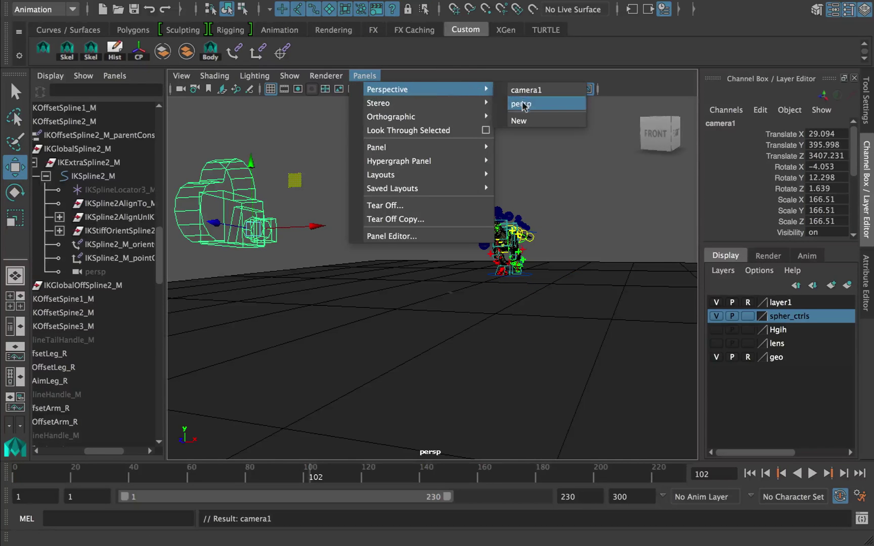
{"action": "left_click", "coordinate": [523, 101]}
{"action": "left_click", "coordinate": [364, 76]}
{"action": "left_click", "coordinate": [521, 88]}
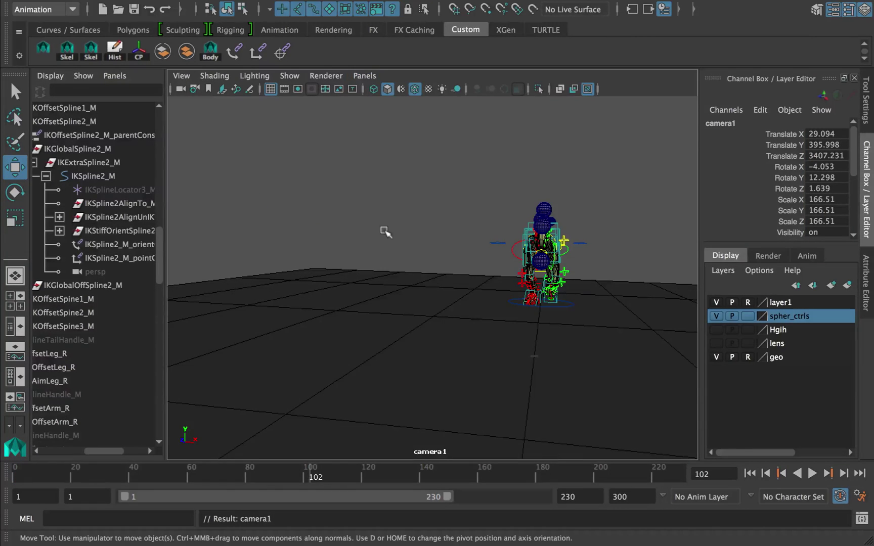
{"action": "key", "text": "space"}
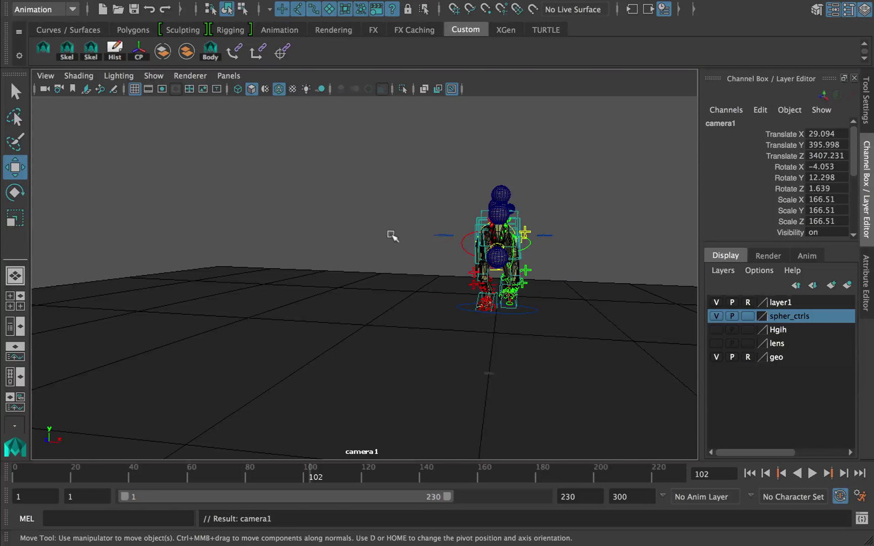
{"action": "key", "text": "alt+v"}
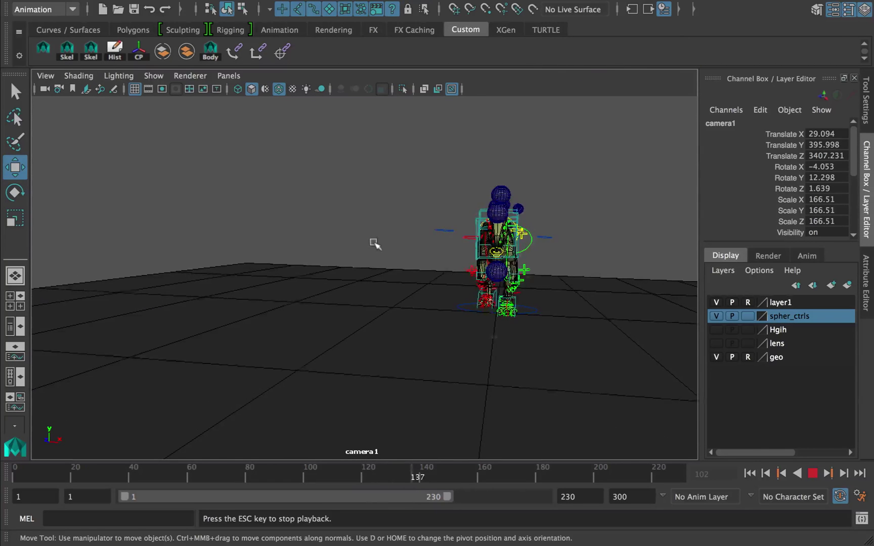
{"action": "key", "text": "Escape"}
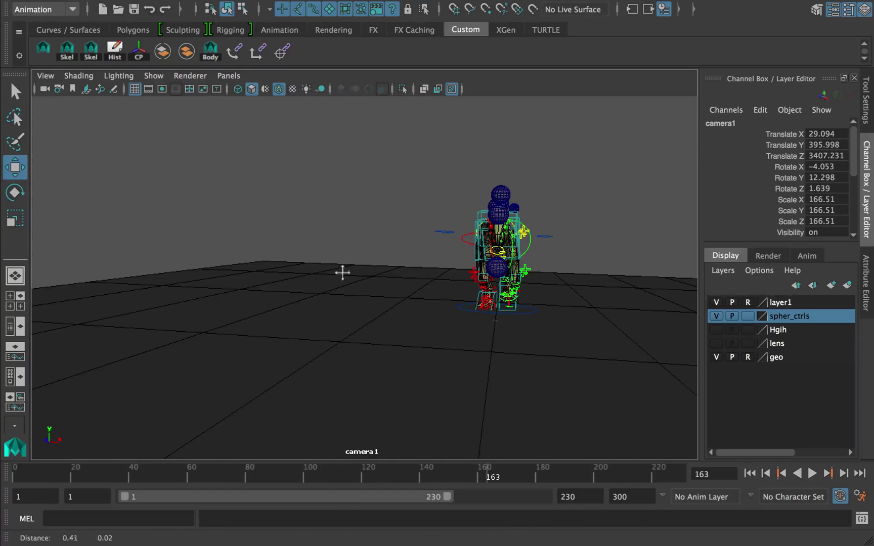
- Select the Main control and reframe camera1 to a three-quarter view of the dinosaur from its front
{"action": "middle_click_drag", "start_coordinate": [447, 289], "coordinate": [307, 262], "text": "alt"}
{"action": "left_click_drag", "start_coordinate": [357, 227], "coordinate": [379, 245], "text": "alt"}
{"action": "middle_click_drag", "start_coordinate": [492, 246], "coordinate": [473, 255], "text": "alt"}
{"action": "left_click", "coordinate": [601, 272]}
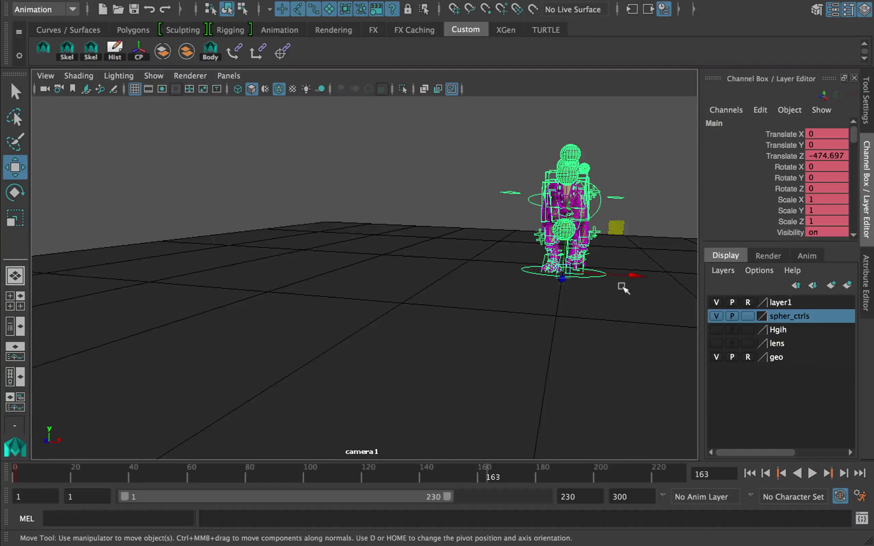
{"action": "left_click_drag", "start_coordinate": [623, 287], "coordinate": [496, 288], "text": "alt"}
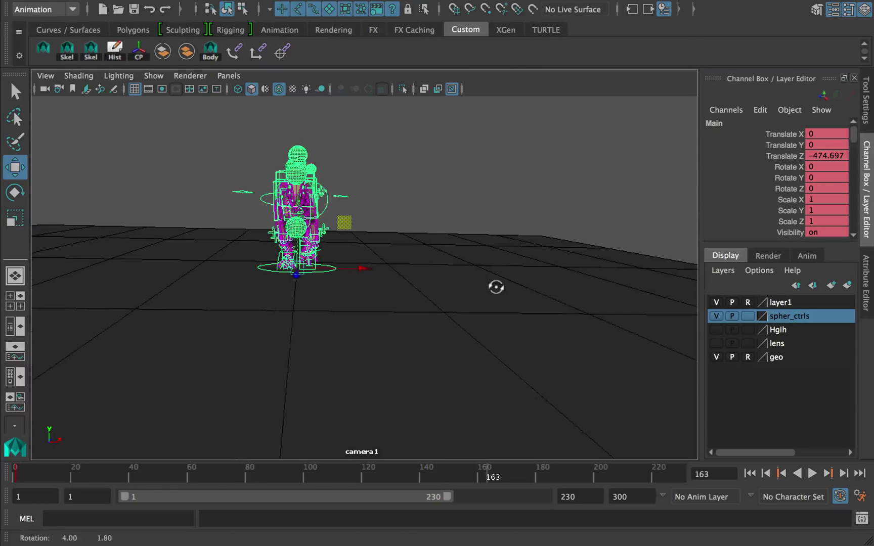
{"action": "scroll", "coordinate": [479, 290], "scroll_direction": "down", "scroll_amount": 3}
{"action": "left_click_drag", "start_coordinate": [473, 322], "coordinate": [406, 320], "text": "alt"}
{"action": "scroll", "coordinate": [391, 295], "scroll_direction": "up", "scroll_amount": 3}
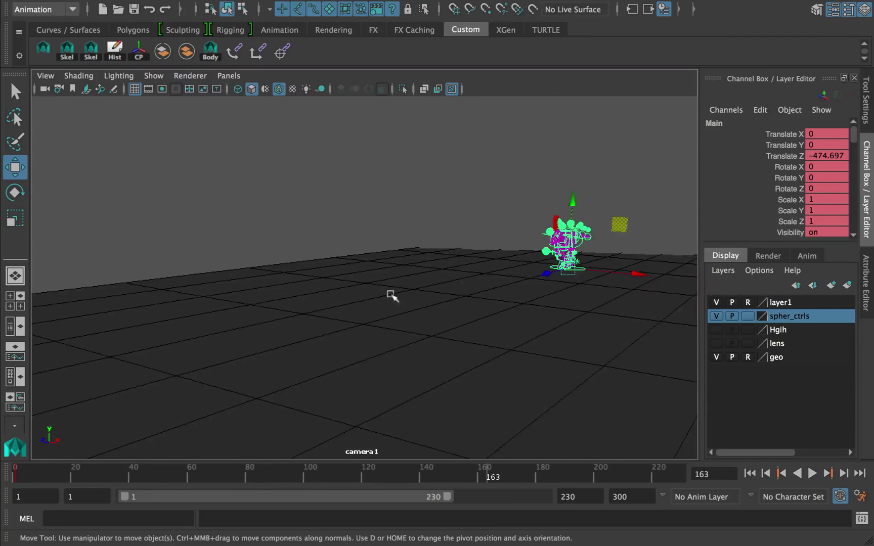
{"action": "middle_click_drag", "start_coordinate": [391, 295], "coordinate": [216, 319], "text": "alt"}
{"action": "right_click_drag", "start_coordinate": [216, 319], "coordinate": [566, 269], "text": "alt"}
{"action": "middle_click_drag", "start_coordinate": [566, 268], "coordinate": [366, 271], "text": "alt"}
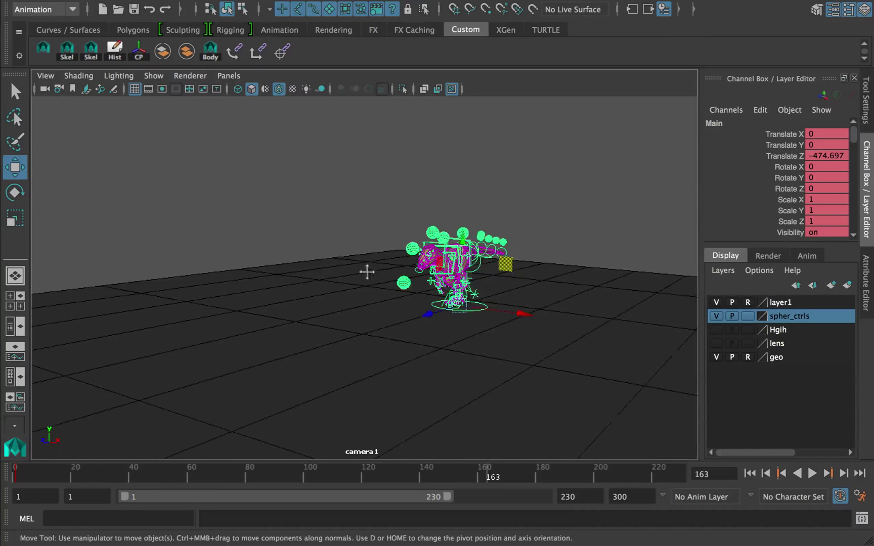
{"action": "right_click_drag", "start_coordinate": [367, 271], "coordinate": [569, 255], "text": "alt"}
- Clear the selection and play the run through camera1, orbiting the camera beneath the ground plane
{"action": "left_click", "coordinate": [615, 198]}
{"action": "key", "text": "alt+v"}
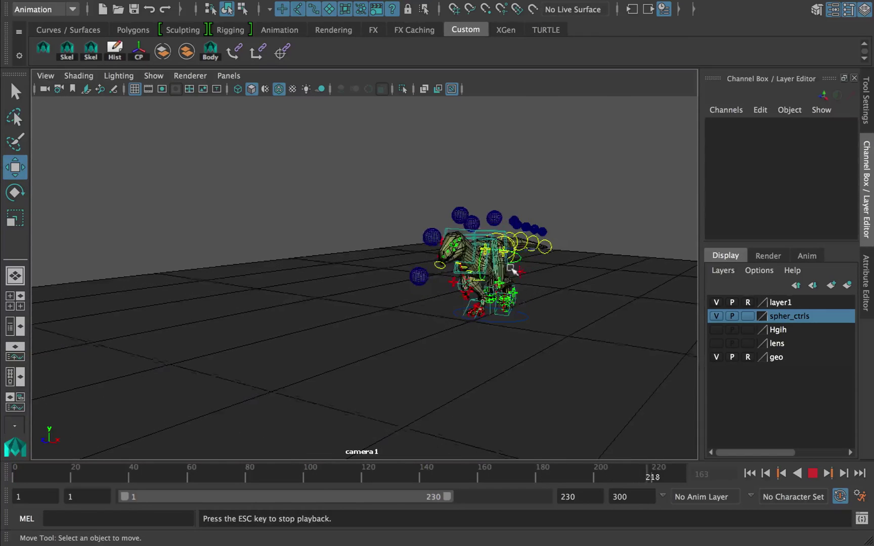
{"action": "left_click_drag", "start_coordinate": [616, 201], "coordinate": [521, 265], "text": "alt"}
{"action": "key", "text": "alt+v"}
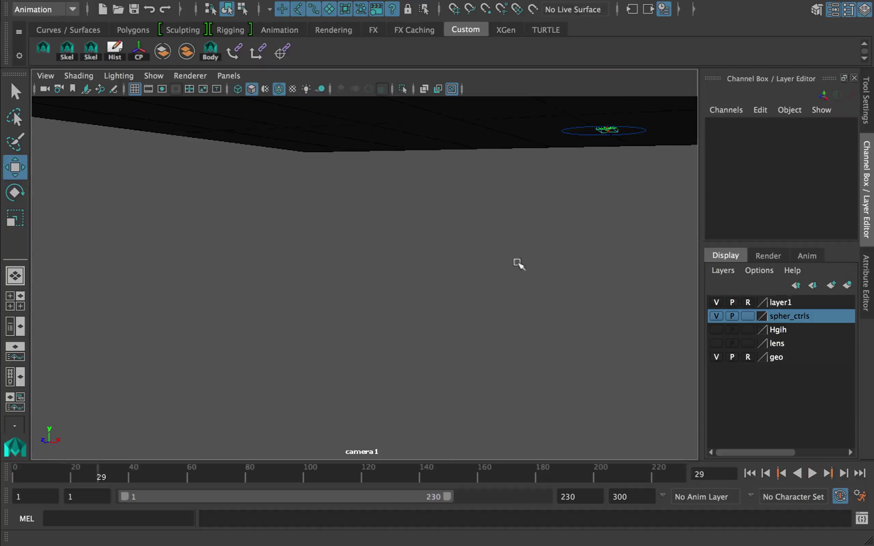
- Frame camera1 on the IKSpline2_M control and set up a low three-quarter front view of the whole dinosaur
{"action": "middle_click_drag", "start_coordinate": [564, 193], "coordinate": [497, 260], "text": "alt"}
{"action": "left_click", "coordinate": [580, 130]}
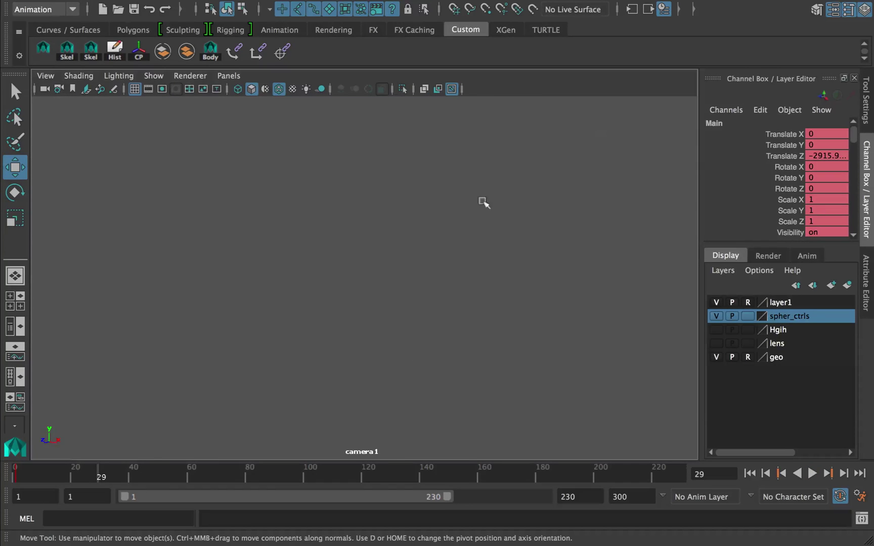
{"action": "left_click_drag", "start_coordinate": [482, 201], "coordinate": [432, 233], "text": "alt"}
{"action": "middle_click_drag", "start_coordinate": [433, 232], "coordinate": [212, 314], "text": "alt"}
{"action": "left_click", "coordinate": [563, 247]}
{"action": "left_click", "coordinate": [446, 263]}
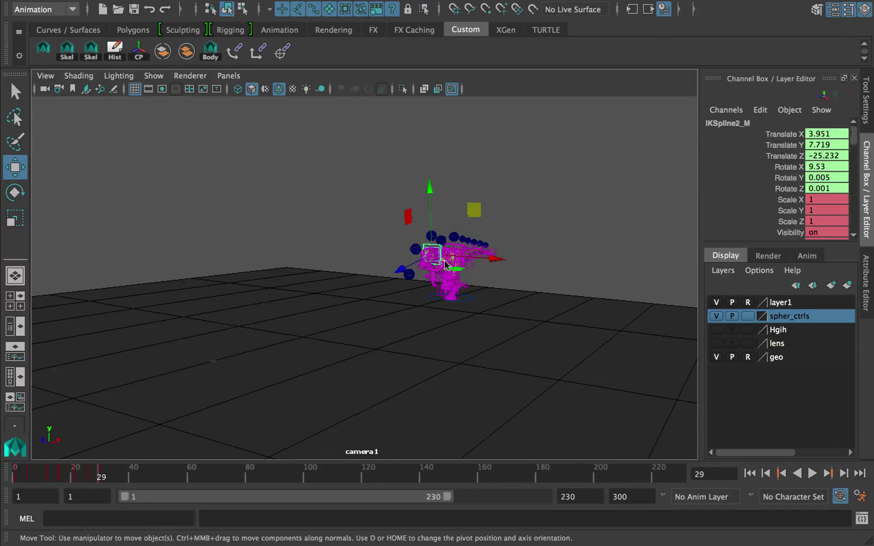
{"action": "key", "text": "f"}
{"action": "scroll", "coordinate": [476, 264], "scroll_direction": "down", "scroll_amount": 5}
{"action": "middle_click_drag", "start_coordinate": [483, 269], "coordinate": [489, 242], "text": "alt"}
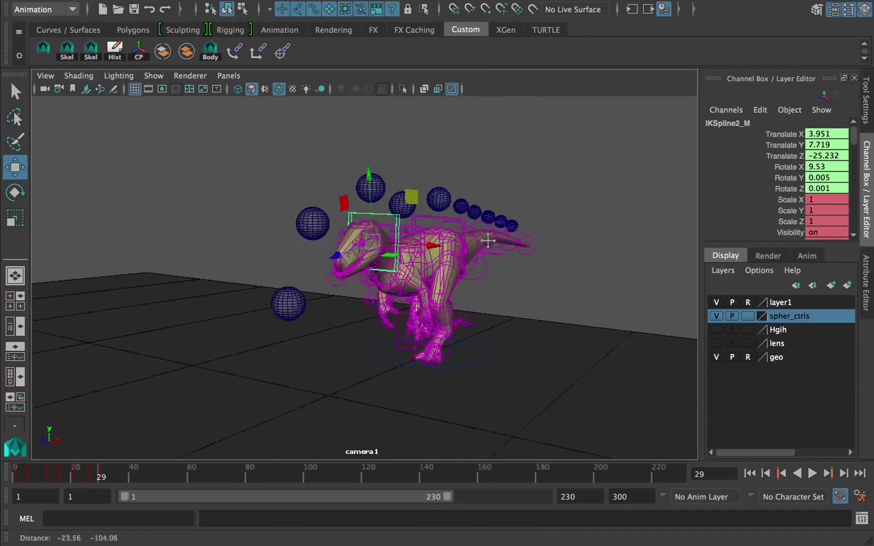
{"action": "left_click_drag", "start_coordinate": [488, 242], "coordinate": [512, 230], "text": "alt"}
- Clear the selection, hide NURBS curves and the spher_ctrls layer, and turn off wireframe on shaded in the camera1 view
{"action": "left_click", "coordinate": [195, 101]}
{"action": "left_click", "coordinate": [154, 75]}
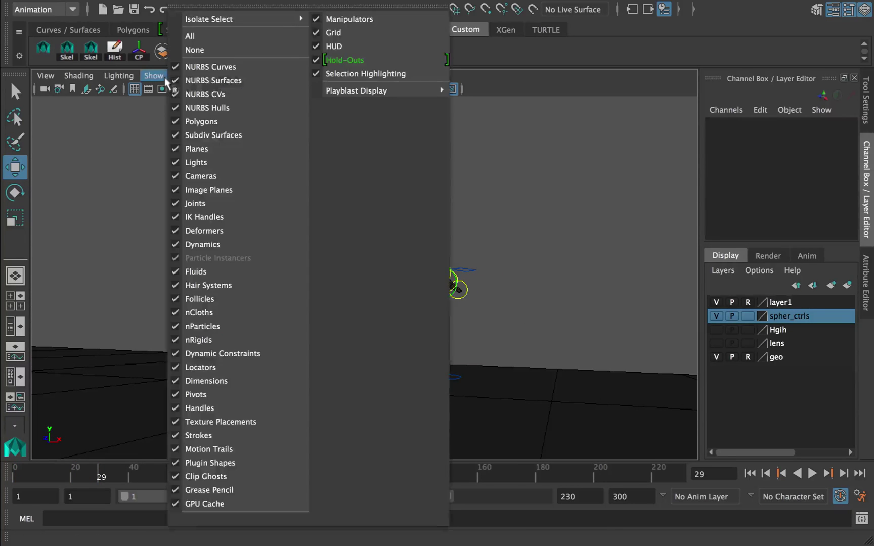
{"action": "left_click", "coordinate": [207, 64]}
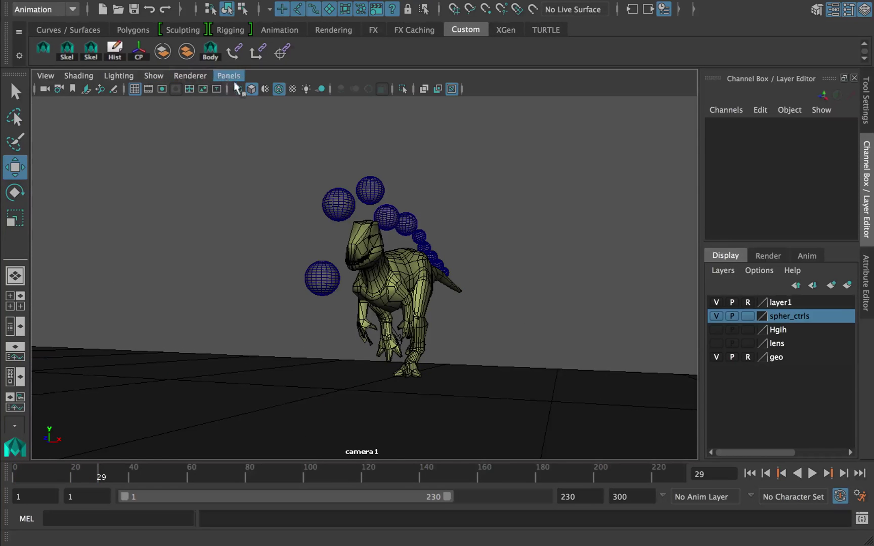
{"action": "left_click", "coordinate": [277, 89]}
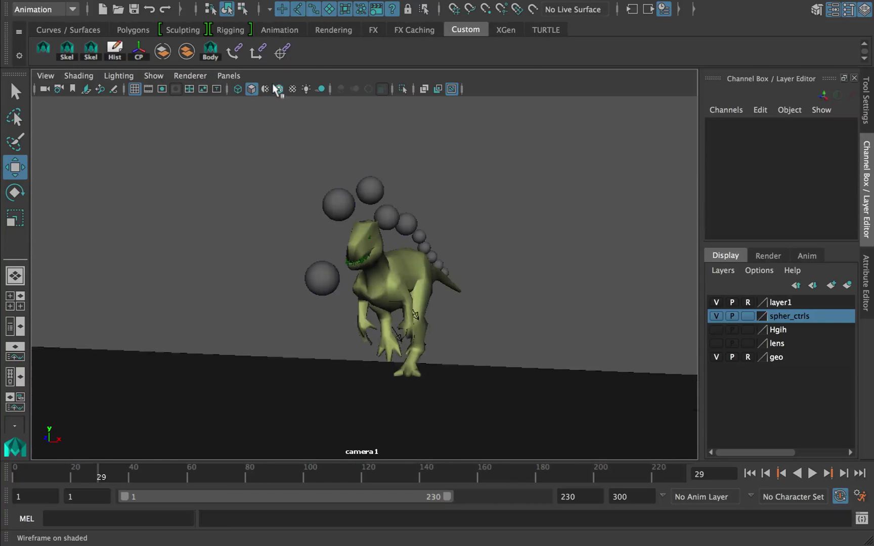
{"action": "left_click", "coordinate": [716, 316]}
- Play the run through camera1, orbit to a view behind the dinosaur, and return to frame 1
{"action": "key", "text": "alt+v"}
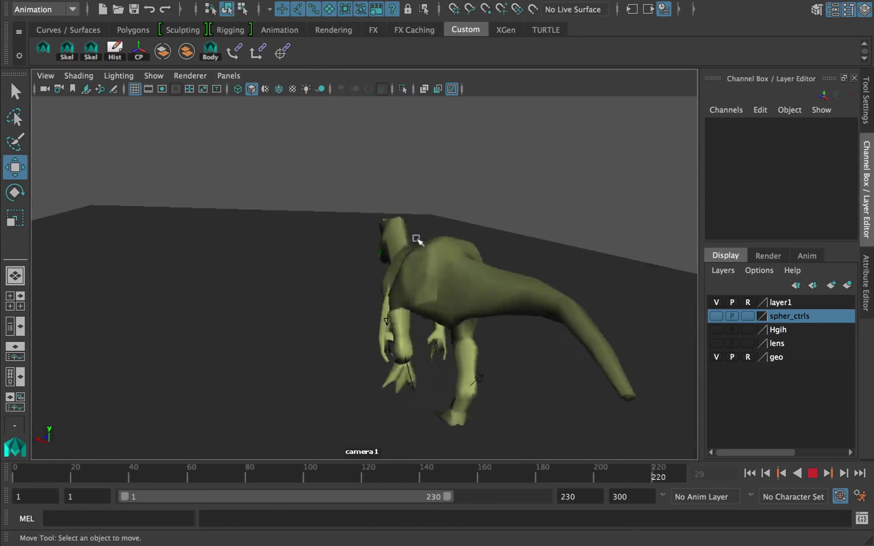
{"action": "key", "text": "Escape"}
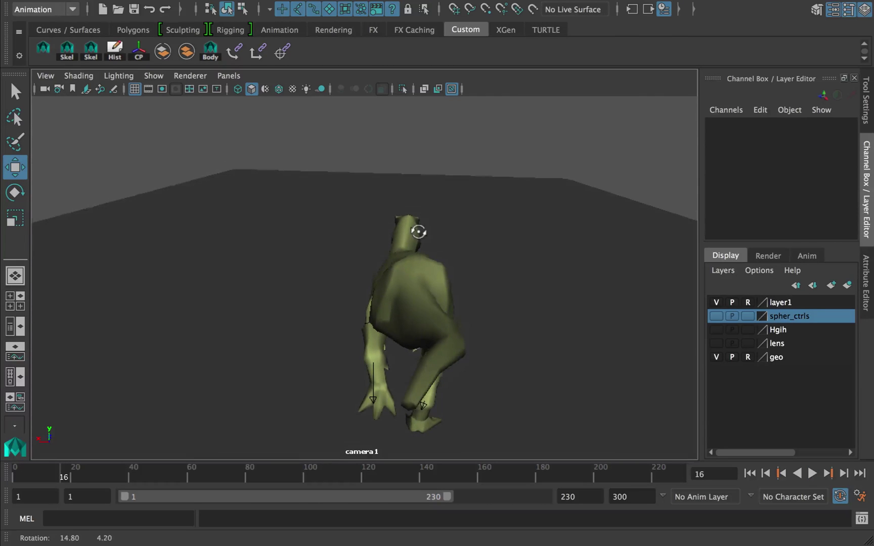
{"action": "left_click", "coordinate": [750, 474]}
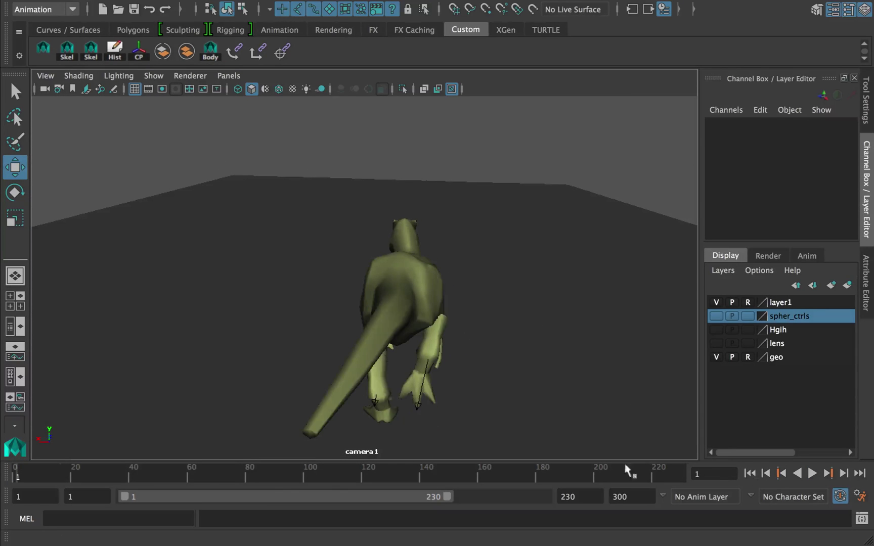
{"action": "left_click_drag", "start_coordinate": [500, 347], "coordinate": [497, 320], "text": "alt"}
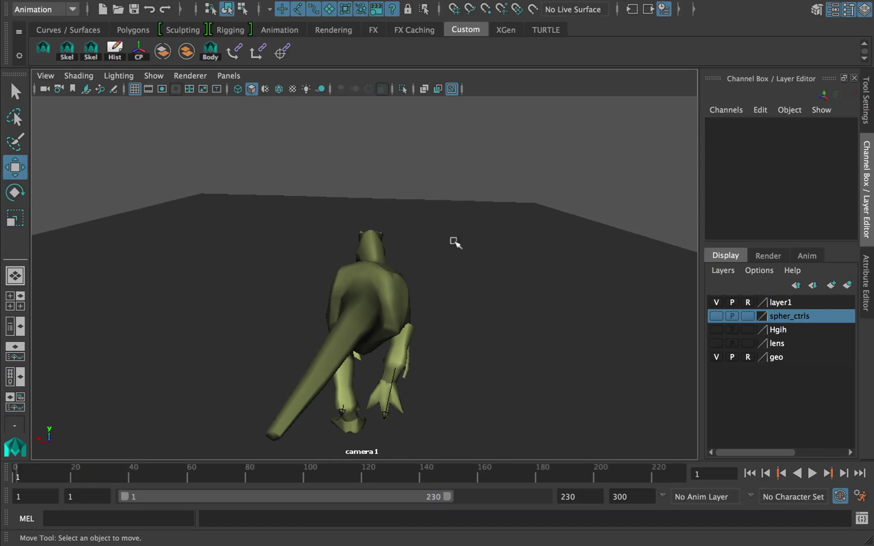
- Select camera1 and set its Rotate X and Rotate Z to 0 to level the view
{"action": "left_click", "coordinate": [46, 75]}
{"action": "left_click", "coordinate": [69, 97]}
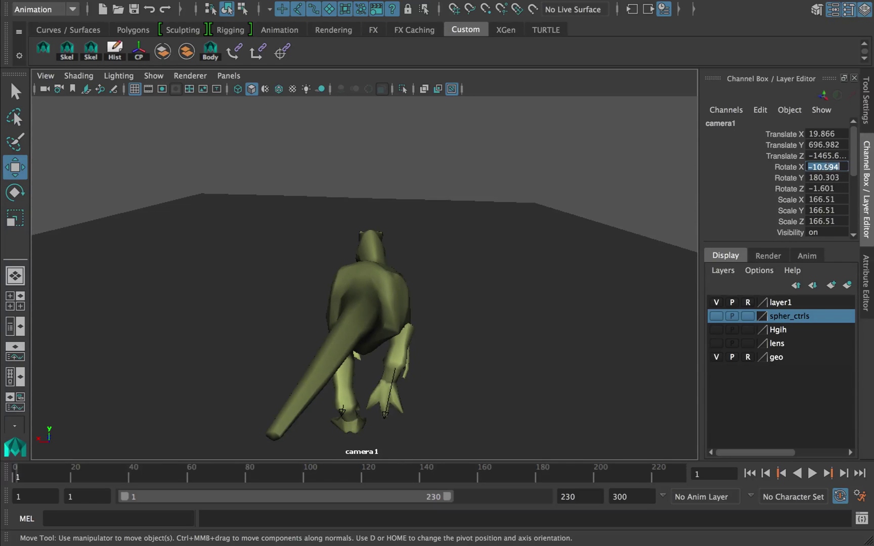
{"action": "type", "text": "0"}
{"action": "key", "text": "Return"}
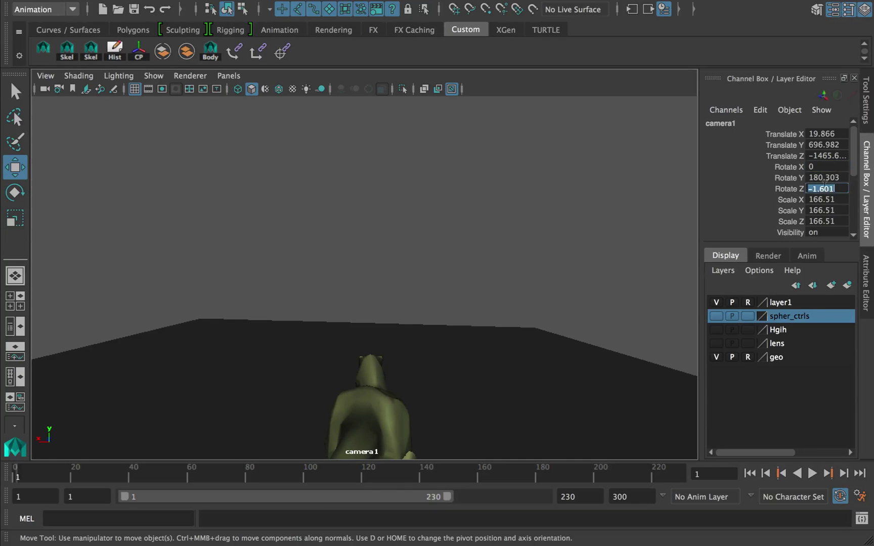
{"action": "type", "text": "0"}
{"action": "key", "text": "Return"}
- Pull camera1 back to a raised view behind the whole dinosaur and preview the run
{"action": "middle_click_drag", "start_coordinate": [548, 281], "coordinate": [540, 259], "text": "alt"}
{"action": "right_click_drag", "start_coordinate": [540, 259], "coordinate": [466, 254], "text": "alt"}
{"action": "left_click_drag", "start_coordinate": [453, 280], "coordinate": [454, 301], "text": "alt"}
{"action": "middle_click_drag", "start_coordinate": [454, 297], "coordinate": [465, 265], "text": "alt"}
{"action": "key", "text": "alt+v"}
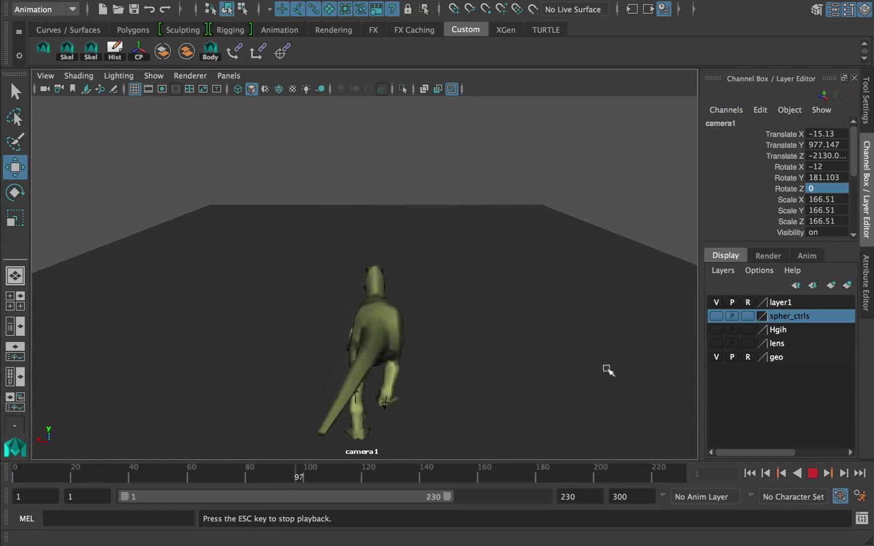
{"action": "key", "text": "Escape"}
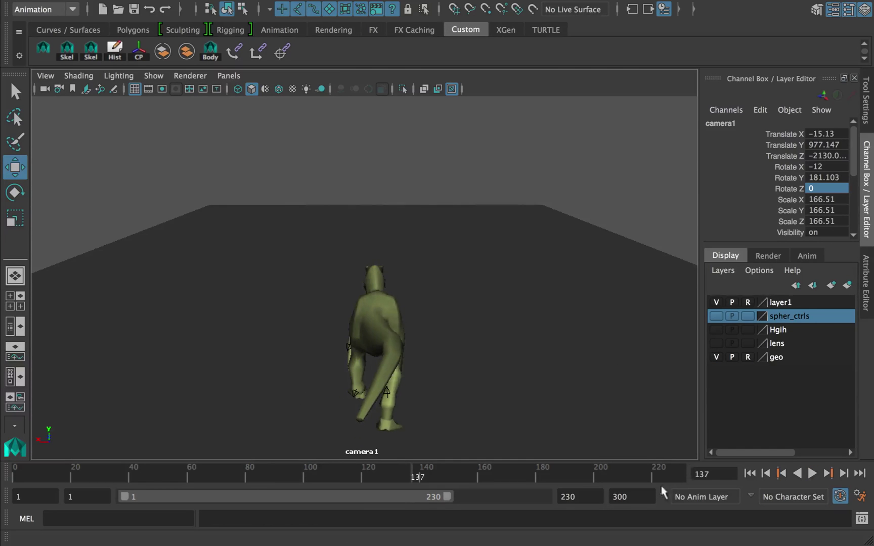
- Return to frame 1, turn camera1 slightly to line up behind the dinosaur, and replay the run
{"action": "left_click", "coordinate": [751, 474]}
{"action": "left_click_drag", "start_coordinate": [494, 306], "coordinate": [492, 306], "text": "alt"}
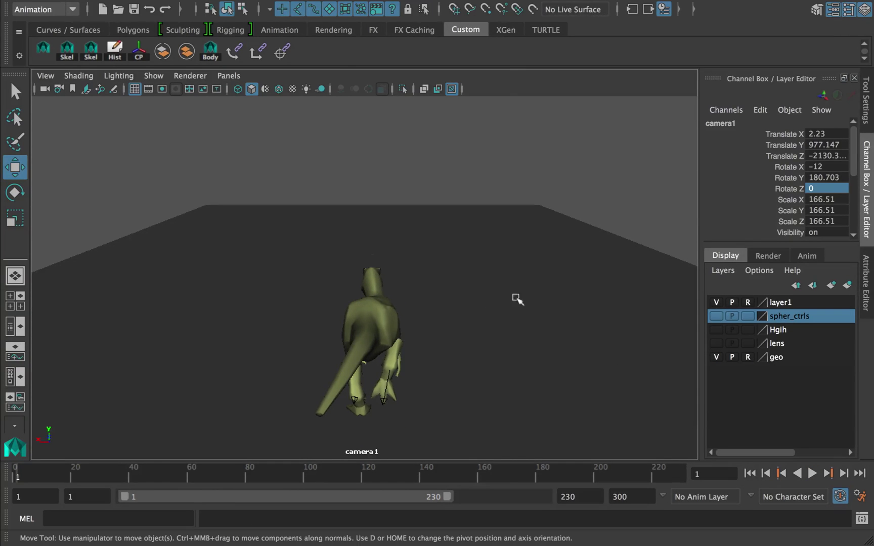
{"action": "key", "text": "alt+v"}
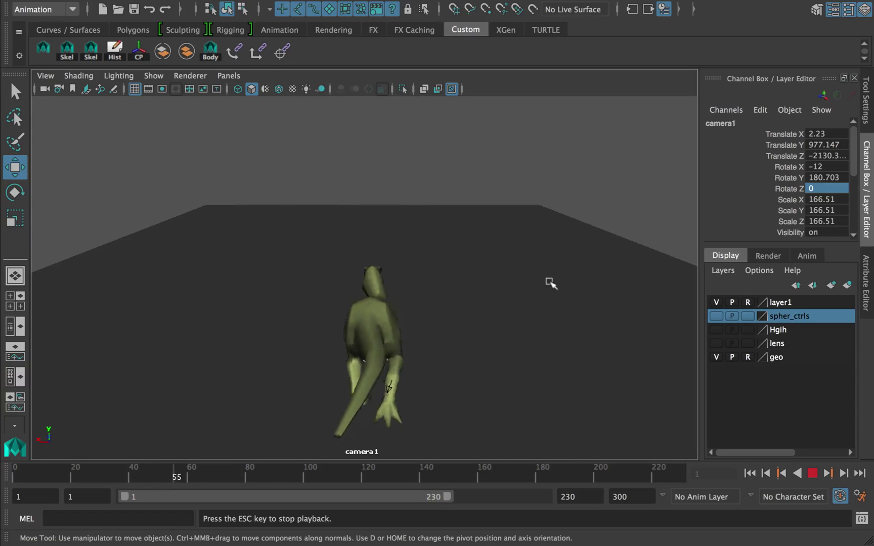
- Turn wireframe on shaded back on during playback, orbit camera1 to the dinosaur's front side, and stop the run
{"action": "left_click", "coordinate": [279, 89]}
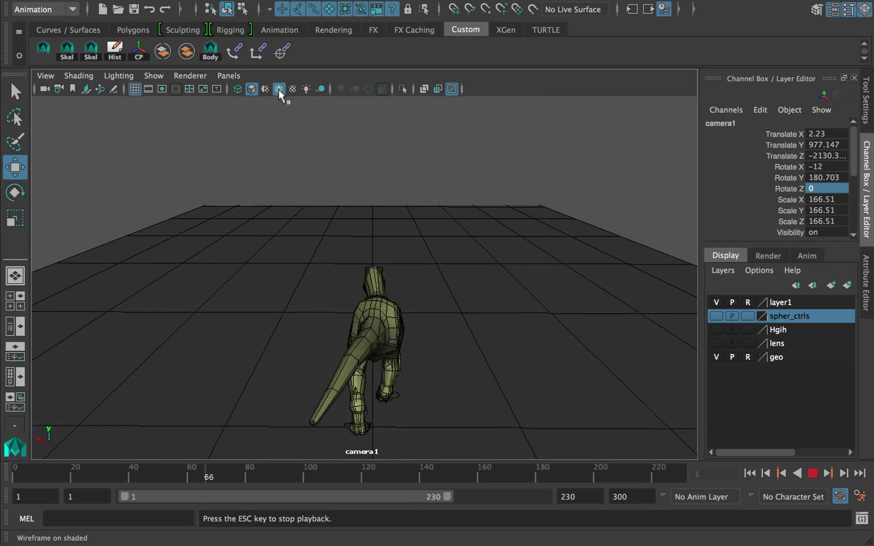
{"action": "left_click_drag", "start_coordinate": [298, 131], "coordinate": [414, 206], "text": "alt"}
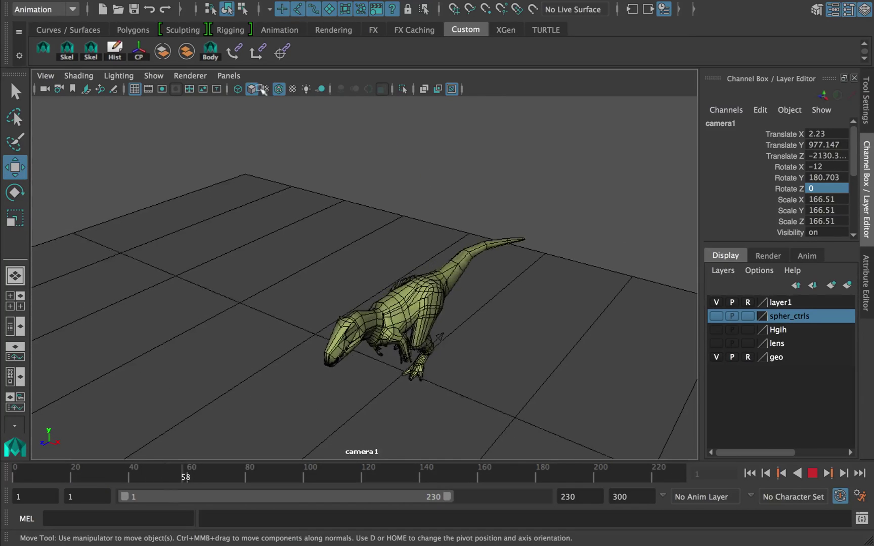
{"action": "key", "text": "alt+v"}
{"action": "left_click_drag", "start_coordinate": [440, 291], "coordinate": [404, 247], "text": "alt"}
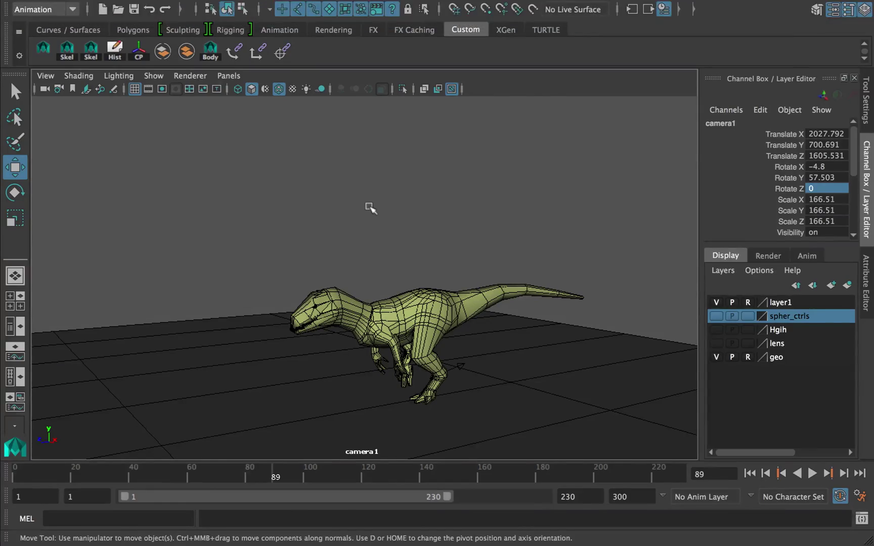